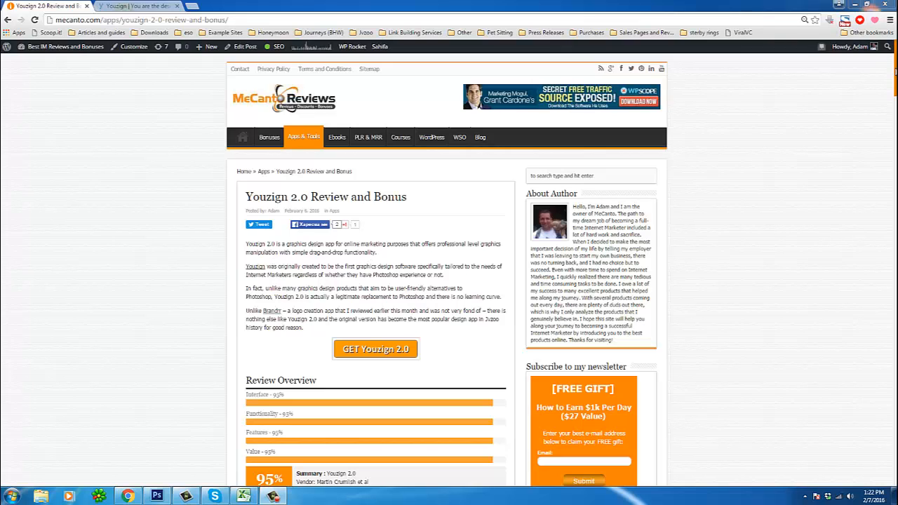
Look through the Youzign 2.0 review page, its bonus list and the link for selecting bonuses from the product list.
scroll(449, 281, "down", 1)
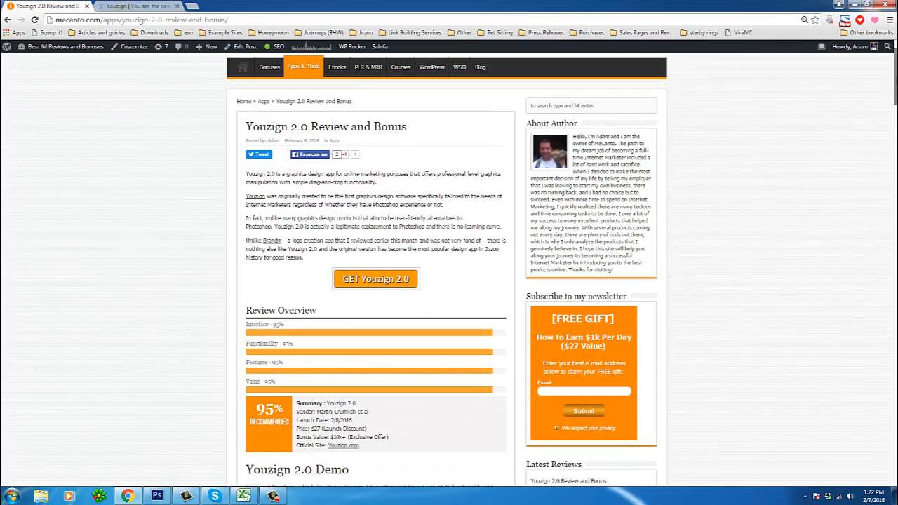
scroll(450, 281, "up", 1)
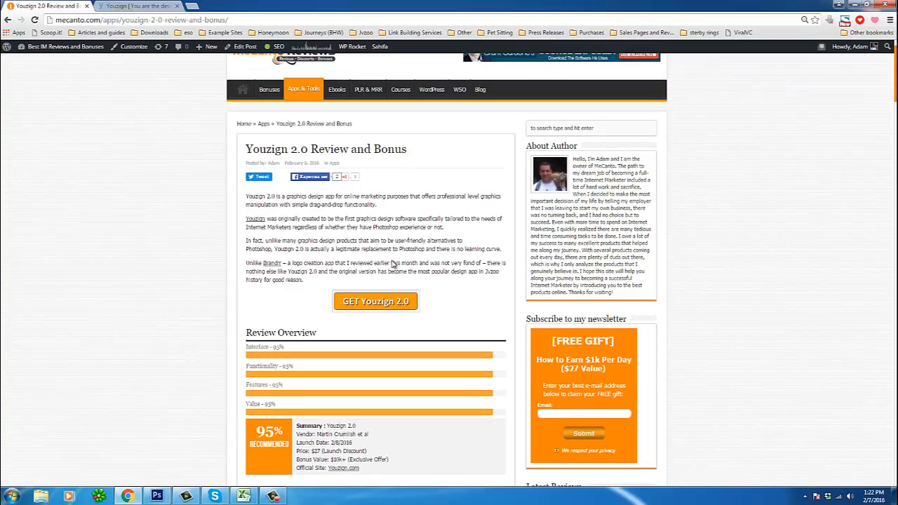
left_click_drag(895, 92, 884, 310)
scroll(884, 310, "down", 6)
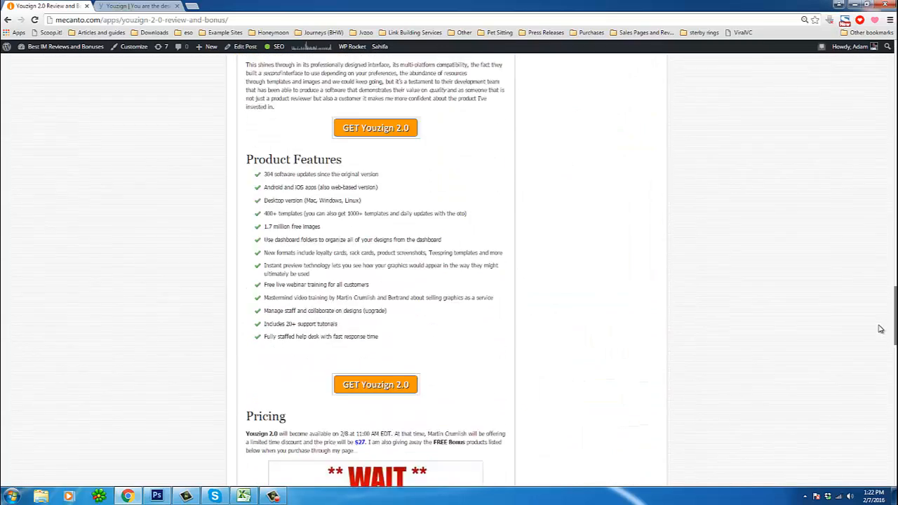
scroll(885, 345, "down", 4)
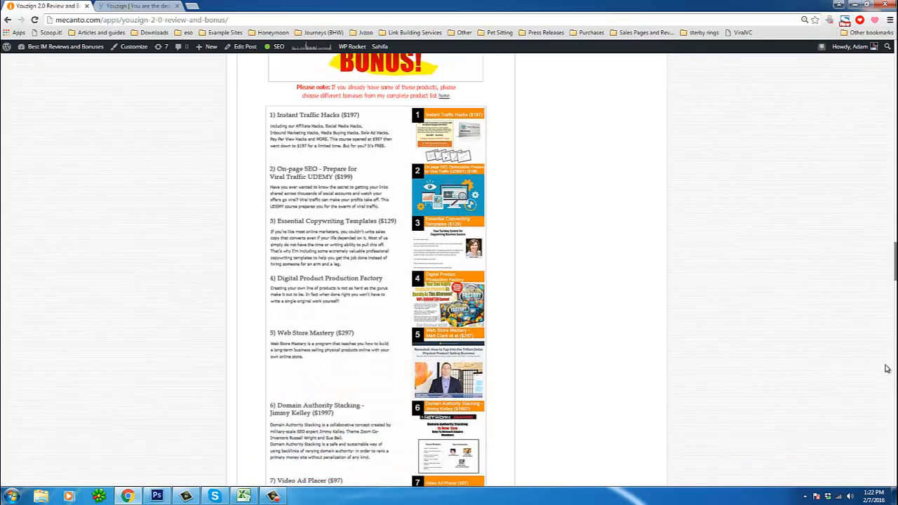
scroll(885, 372, "down", 4)
scroll(886, 385, "down", 3)
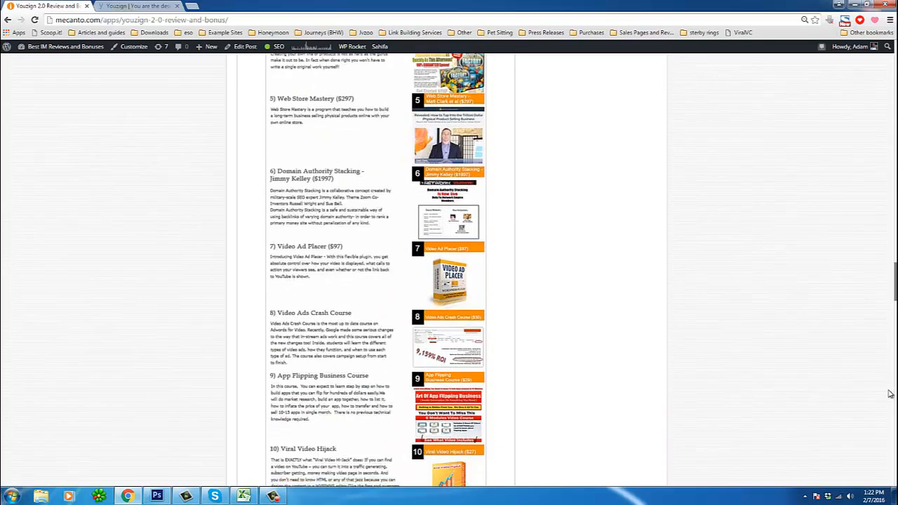
scroll(306, 233, "down", 1)
scroll(307, 234, "down", 3)
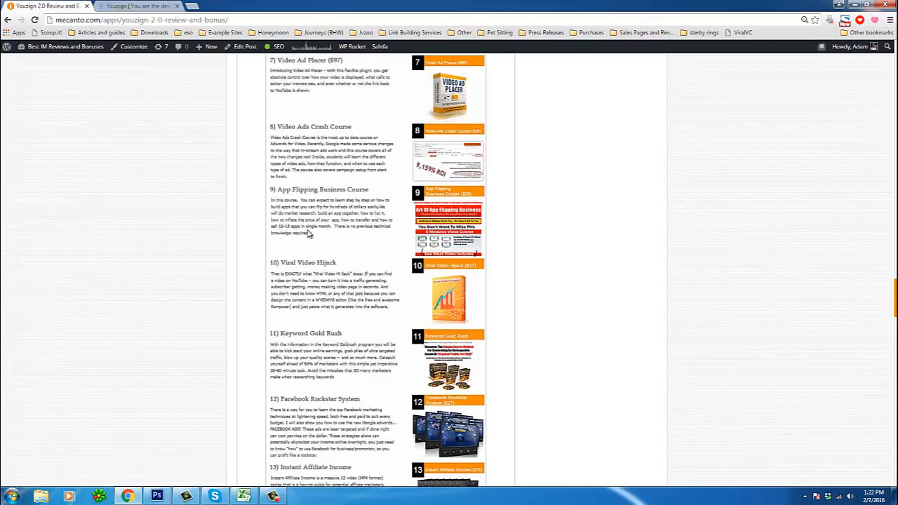
scroll(312, 230, "down", 6)
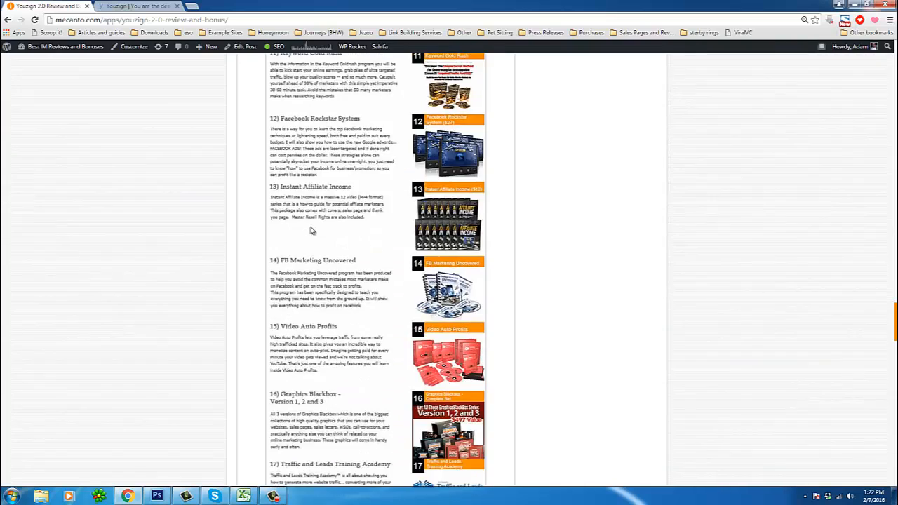
scroll(311, 231, "down", 8)
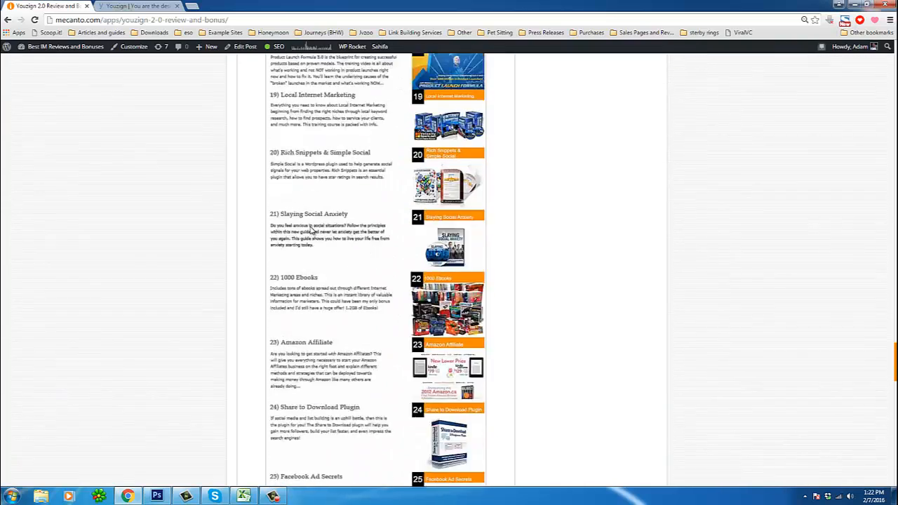
scroll(311, 230, "down", 3)
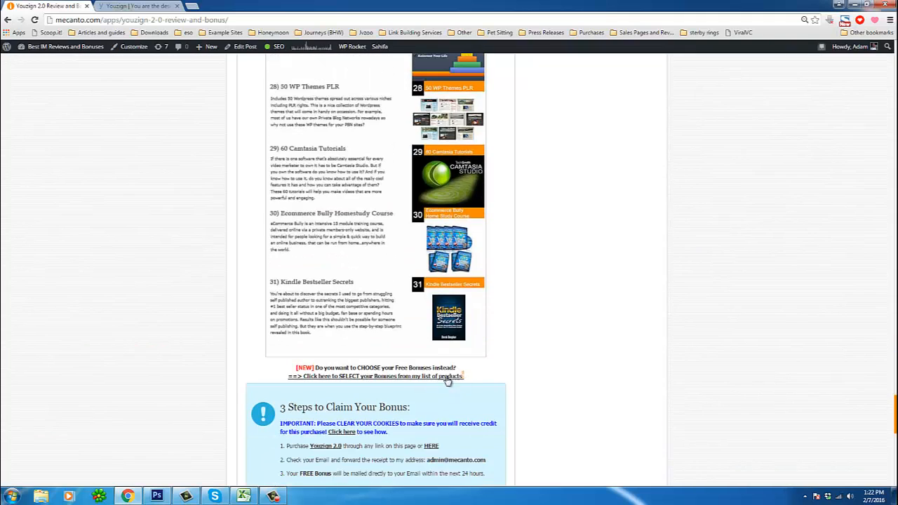
left_click_drag(464, 376, 287, 373)
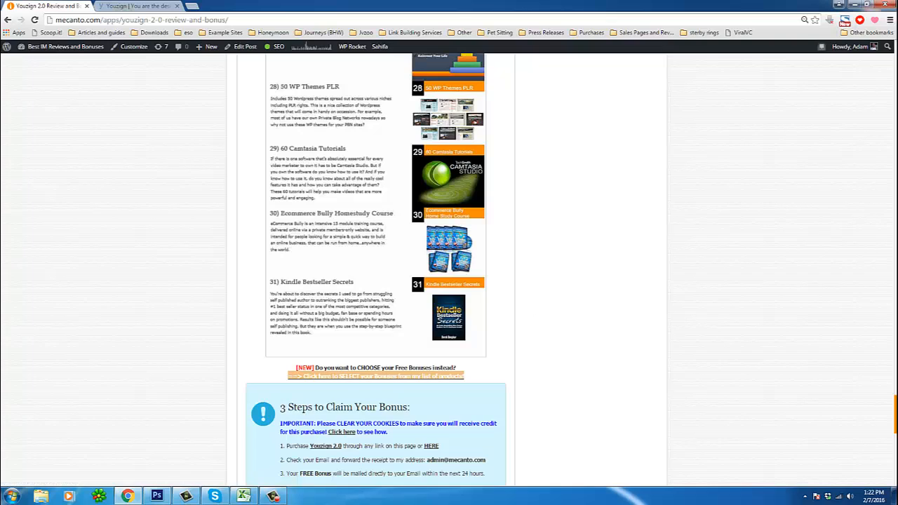
Return to the beginning of the review and highlight "Youzign 2.0" in the article title.
scroll(819, 238, "up", 6)
scroll(591, 168, "up", 15)
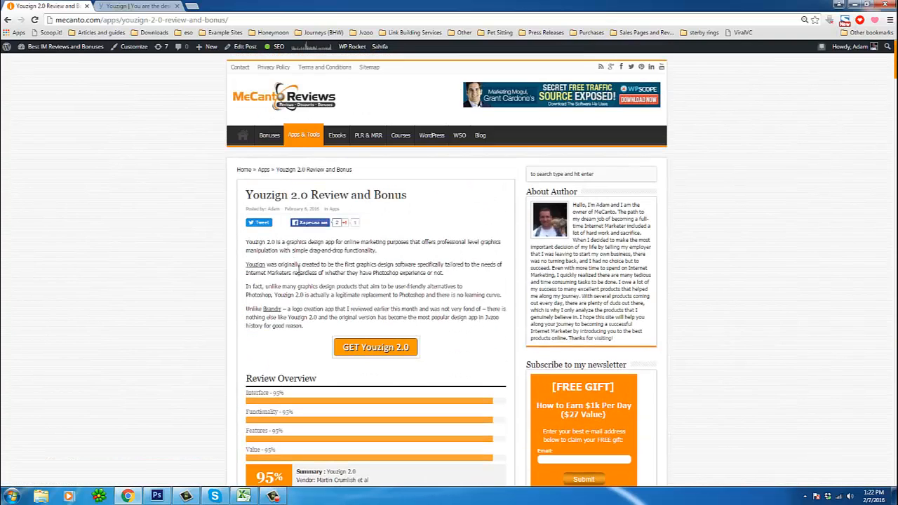
left_click_drag(294, 273, 361, 295)
left_click(352, 284)
left_click_drag(246, 195, 307, 195)
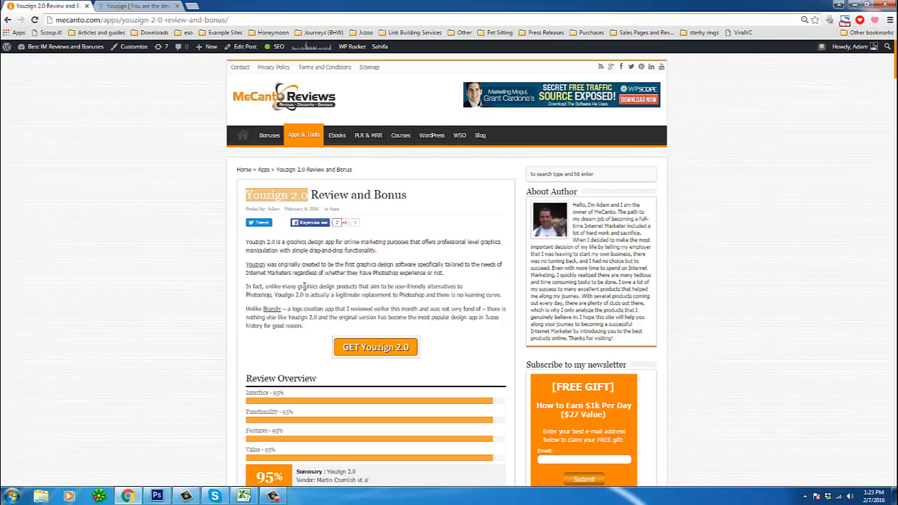
Examine the review's list of marketing graphics that can be created from Youzign 2.0 templates.
scroll(297, 289, "down", 10)
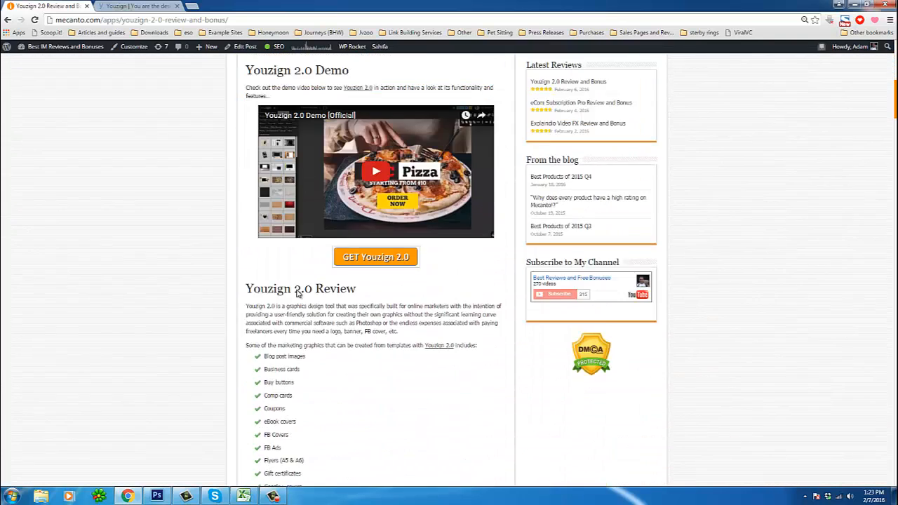
scroll(298, 294, "down", 1)
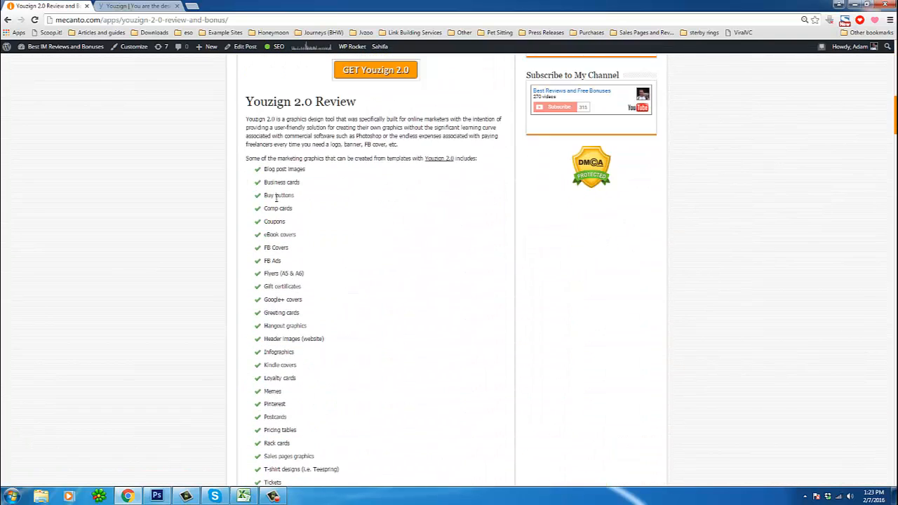
scroll(275, 204, "down", 1)
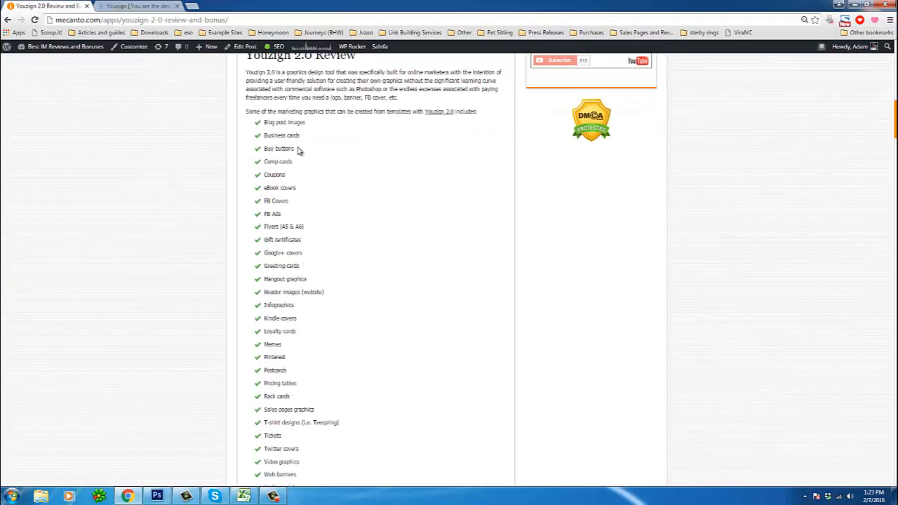
left_click(185, 313)
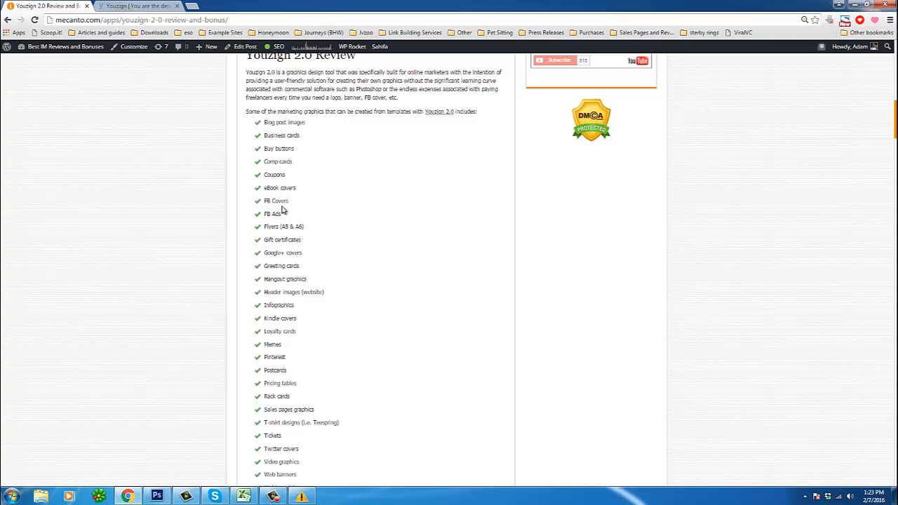
scroll(284, 266, "down", 2)
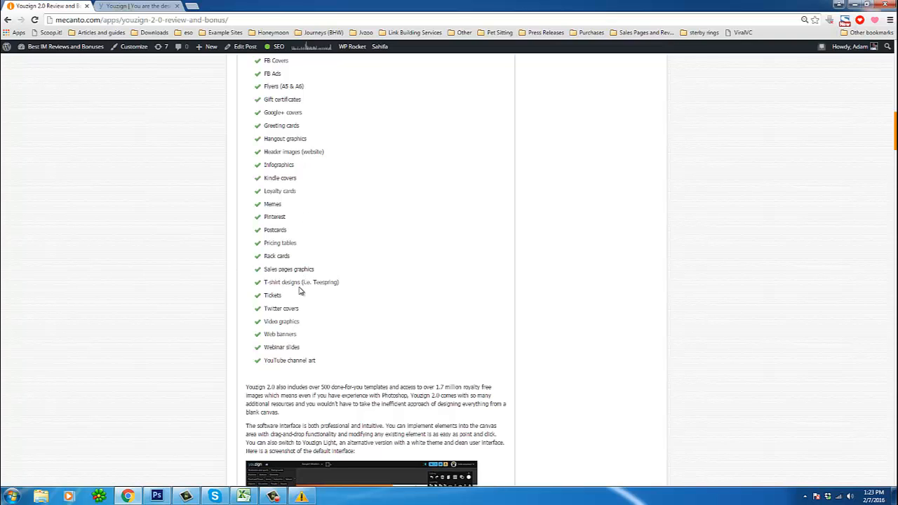
scroll(306, 260, "up", 1)
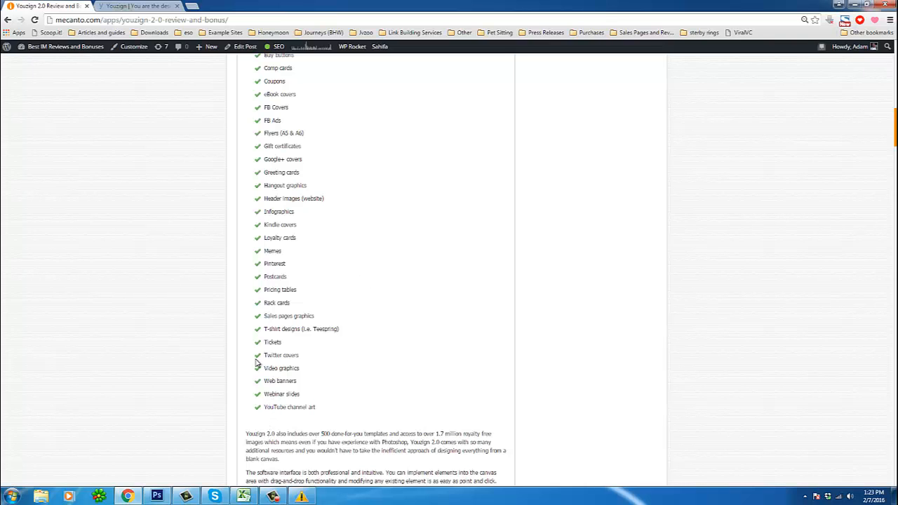
scroll(189, 220, "up", 3)
scroll(199, 246, "up", 12)
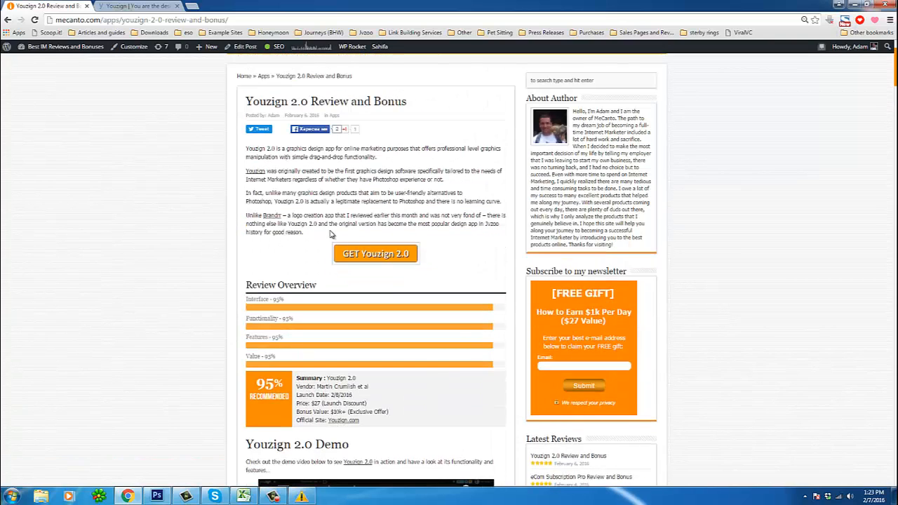
Switch to the Youzign dashboard and open the canvas size choices for a new design.
left_click(139, 10)
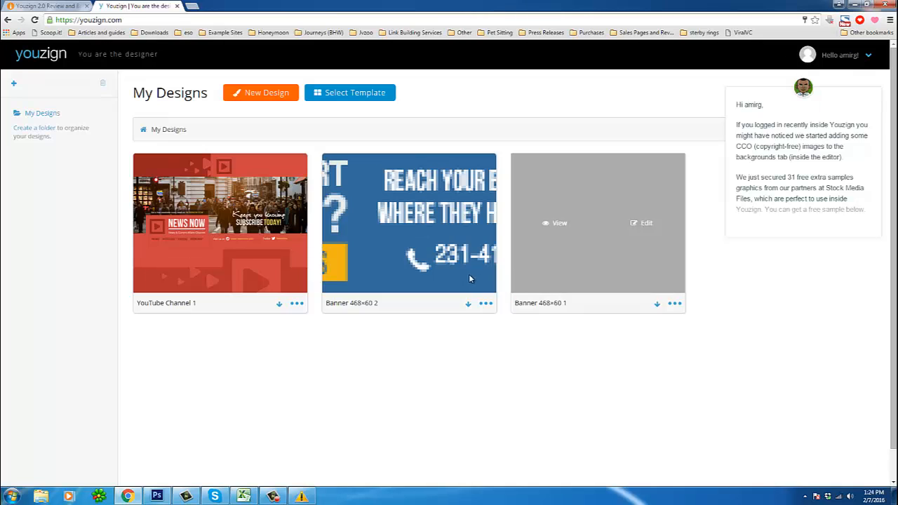
left_click(485, 303)
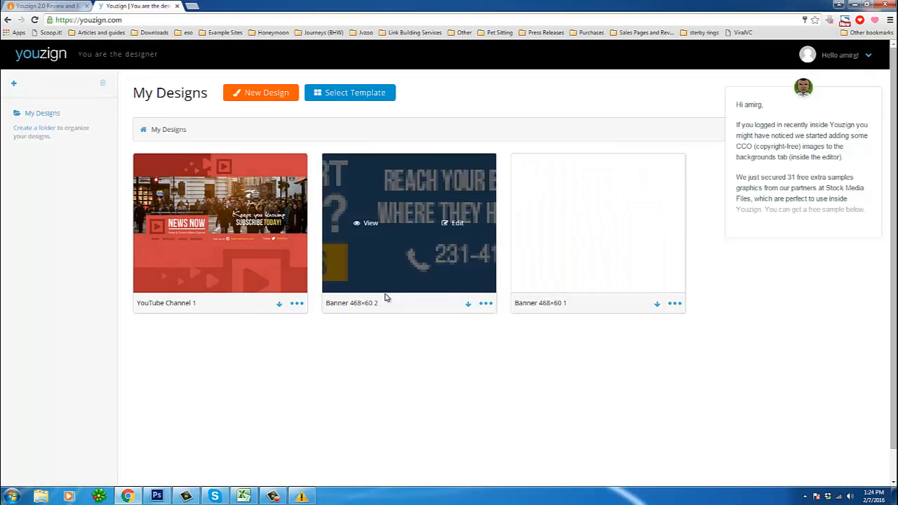
left_click(264, 96)
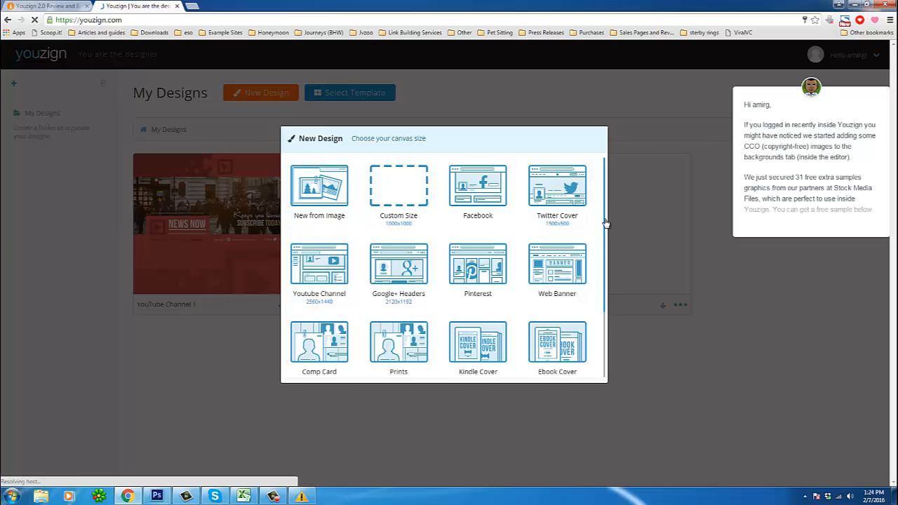
Look over the canvas sizes and create a web banner design in the Medium rectangle format (300x250).
scroll(602, 226, "down", 1)
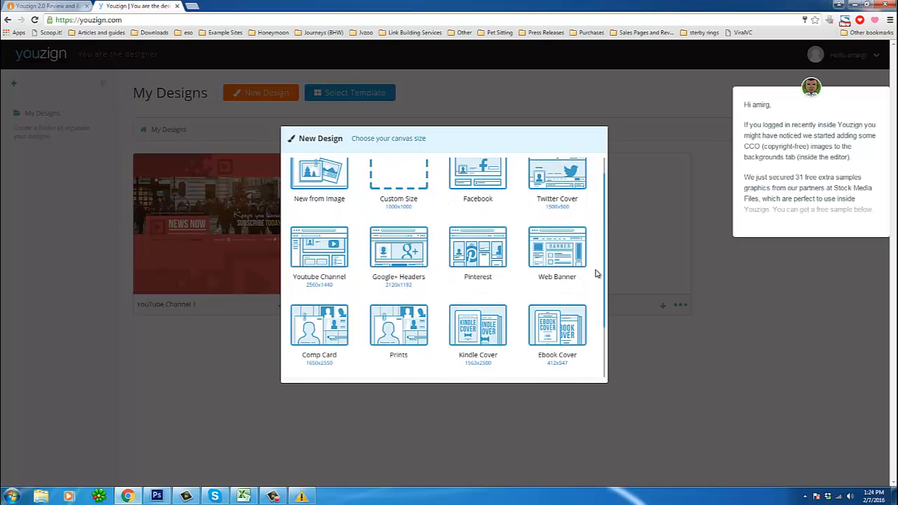
scroll(597, 270, "down", 3)
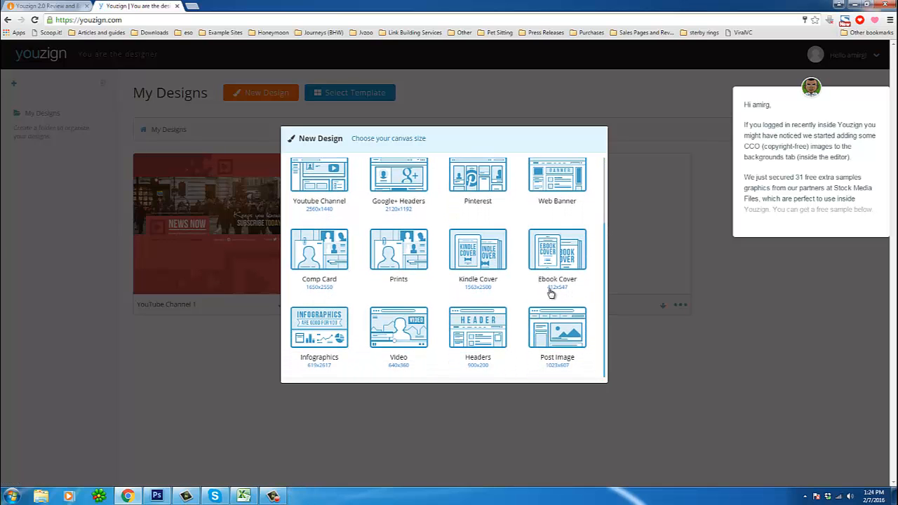
scroll(335, 250, "up", 3)
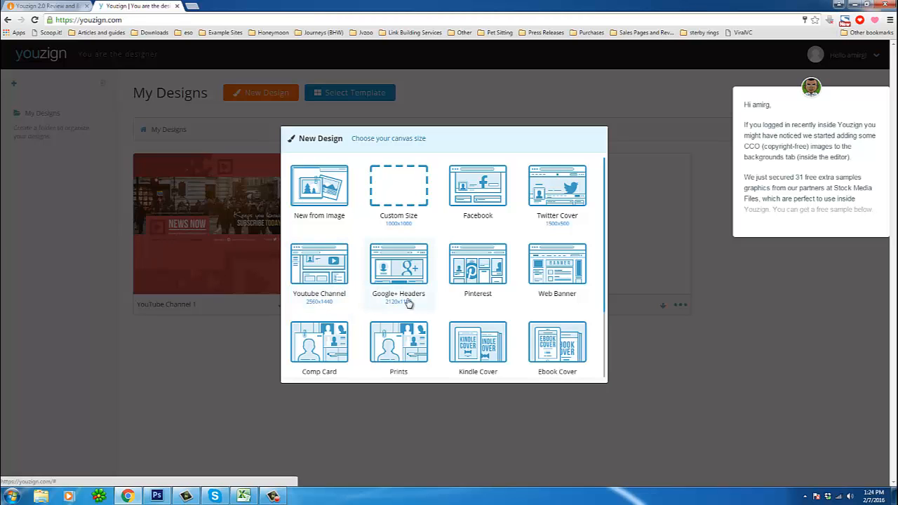
scroll(498, 302, "down", 1)
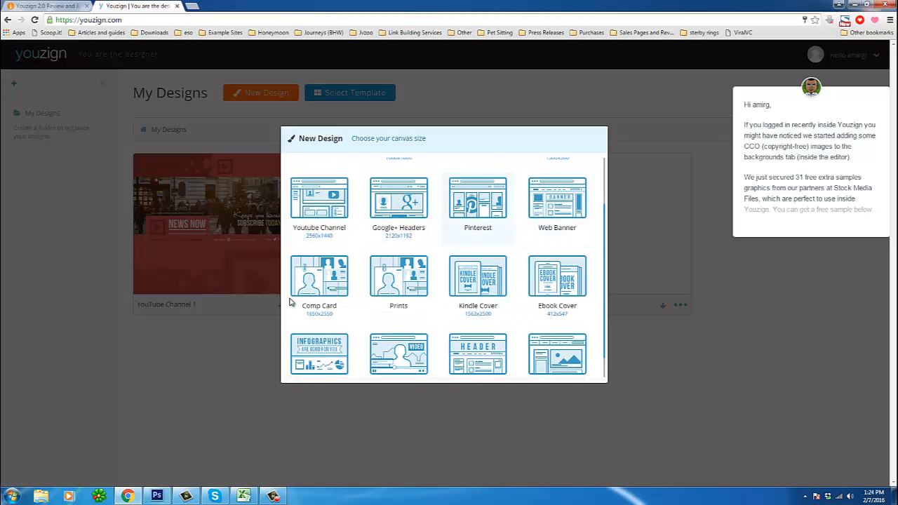
scroll(317, 315, "down", 1)
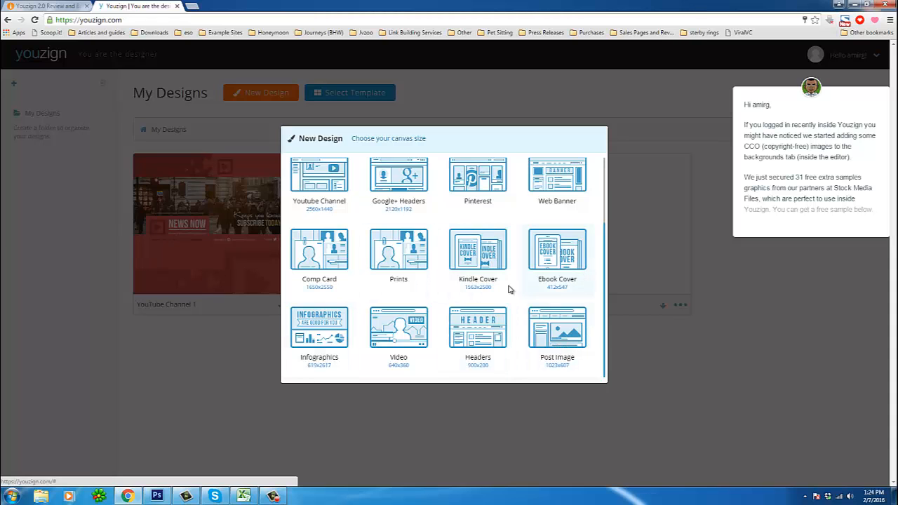
scroll(491, 284, "up", 3)
scroll(503, 290, "up", 1)
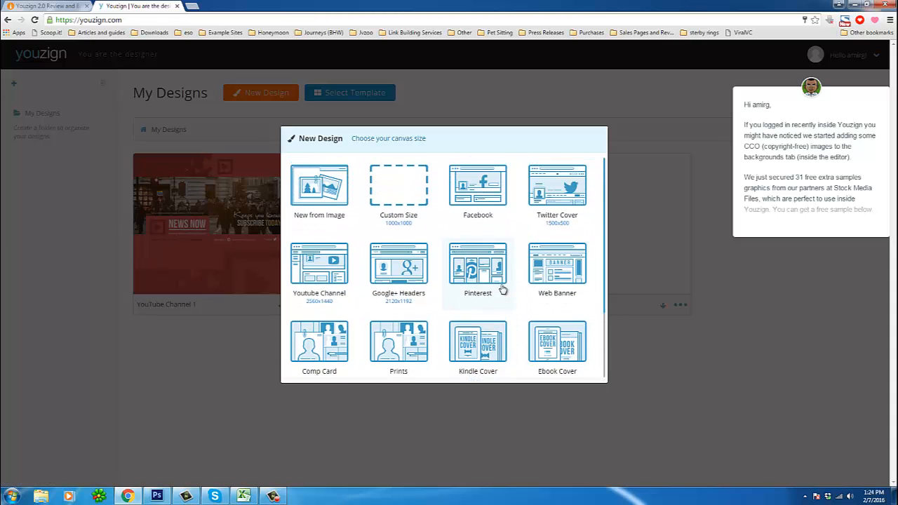
left_click(557, 301)
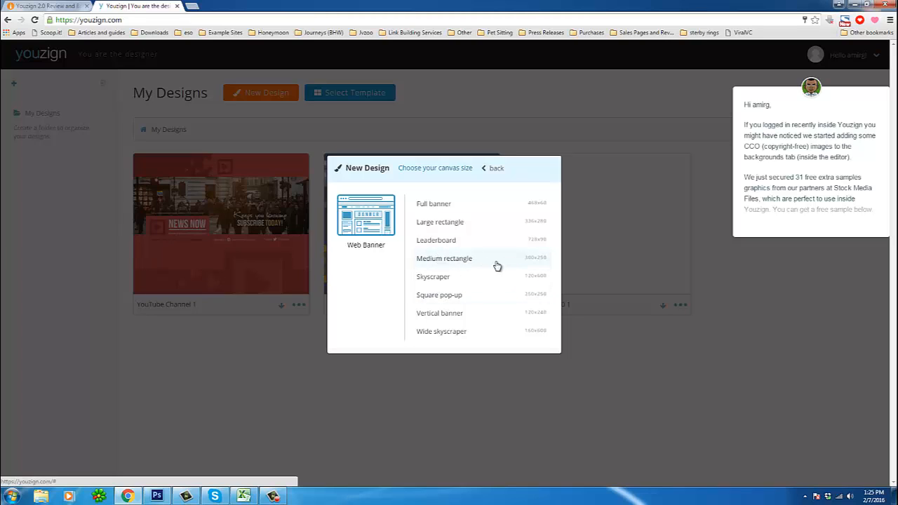
left_click(442, 260)
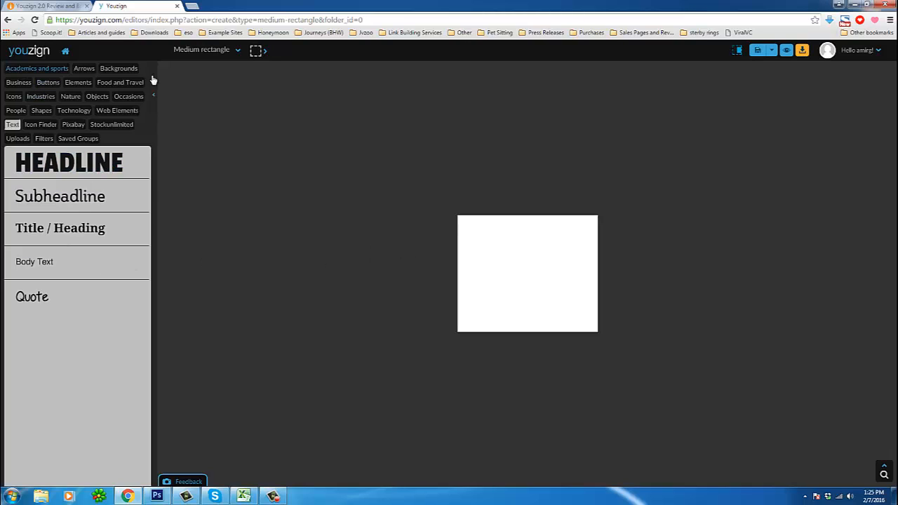
View the Occasions graphics and search the Pixabay images for "desktop computer".
left_click(124, 100)
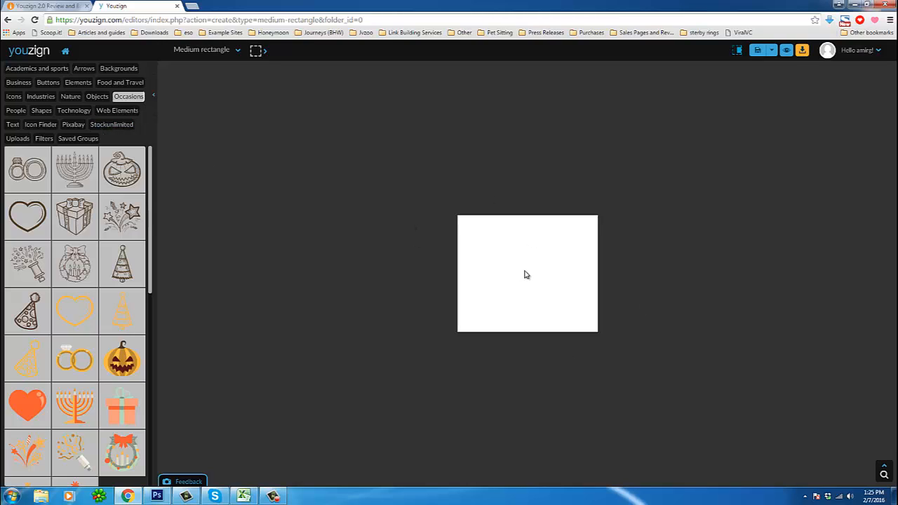
left_click(67, 127)
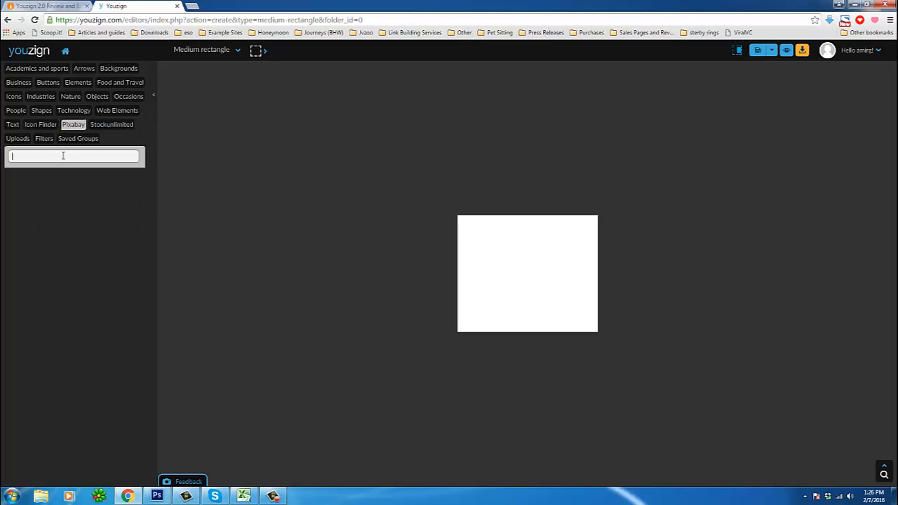
type("d")
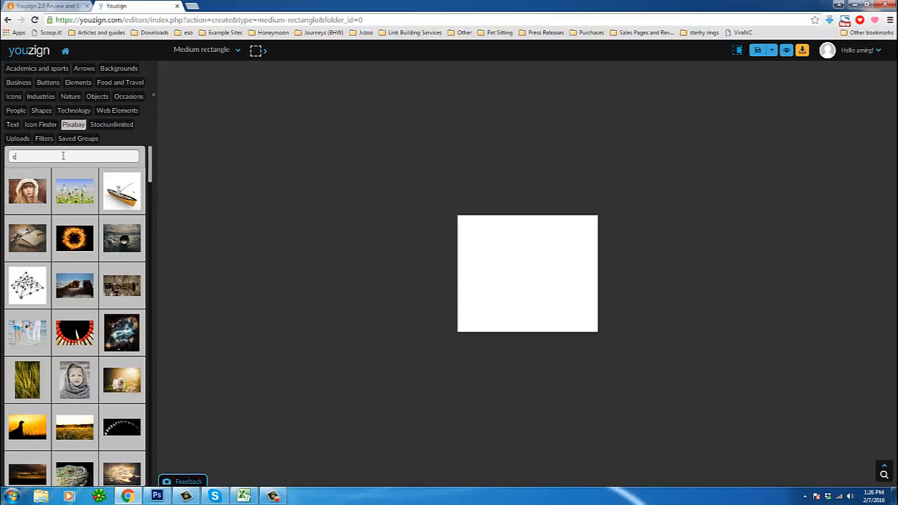
type("om")
key("ctrl+v")
key("ctrl+a")
type("de")
key("Return")
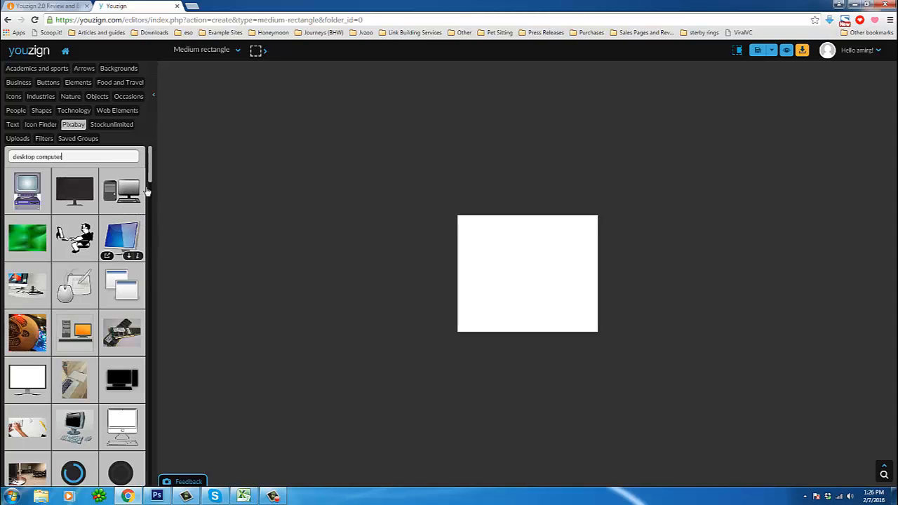
left_click_drag(150, 184, 158, 497)
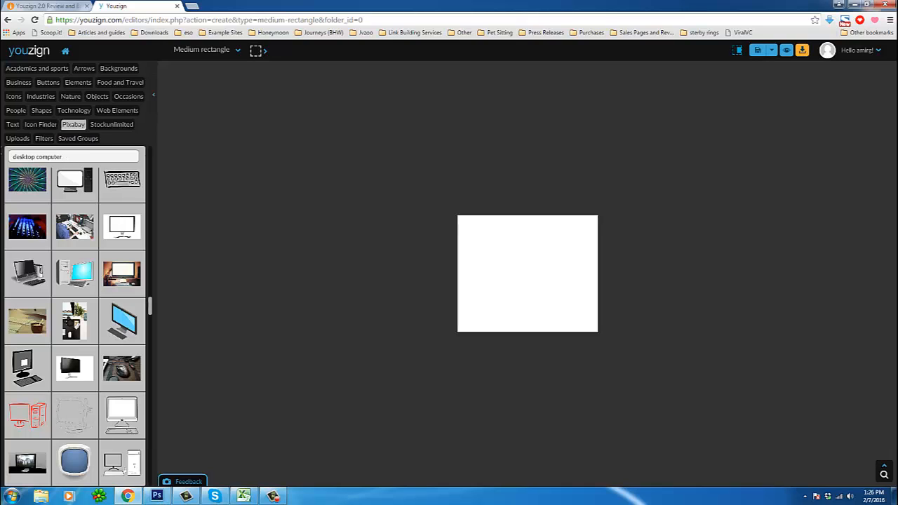
Search the Pixabay images for "super bowl" and look through the football pictures.
triple_click(20, 157)
left_click(21, 157)
triple_click(22, 157)
type("super bowl")
key("Return")
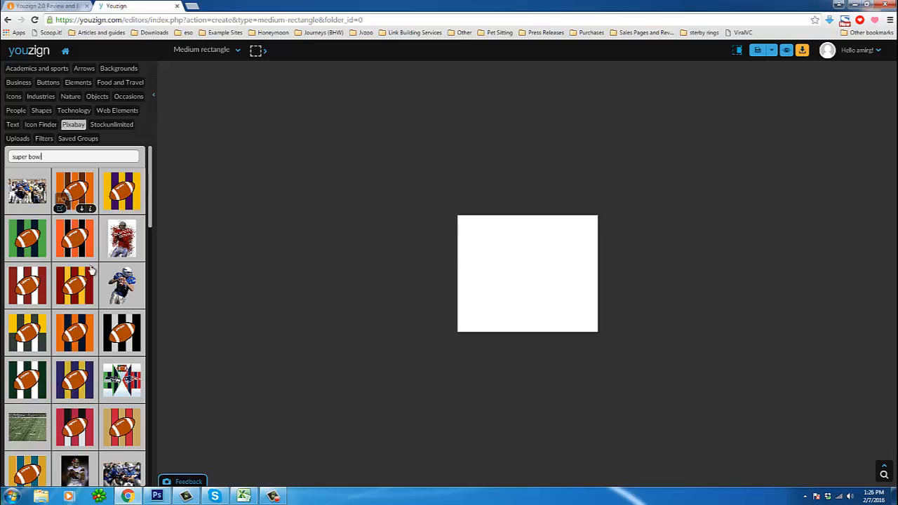
left_click_drag(150, 205, 148, 477)
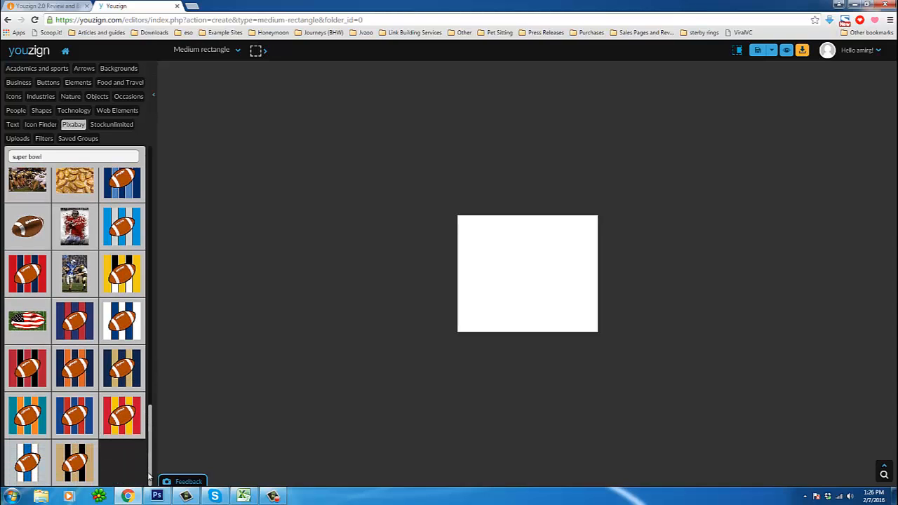
scroll(143, 428, "up", 3)
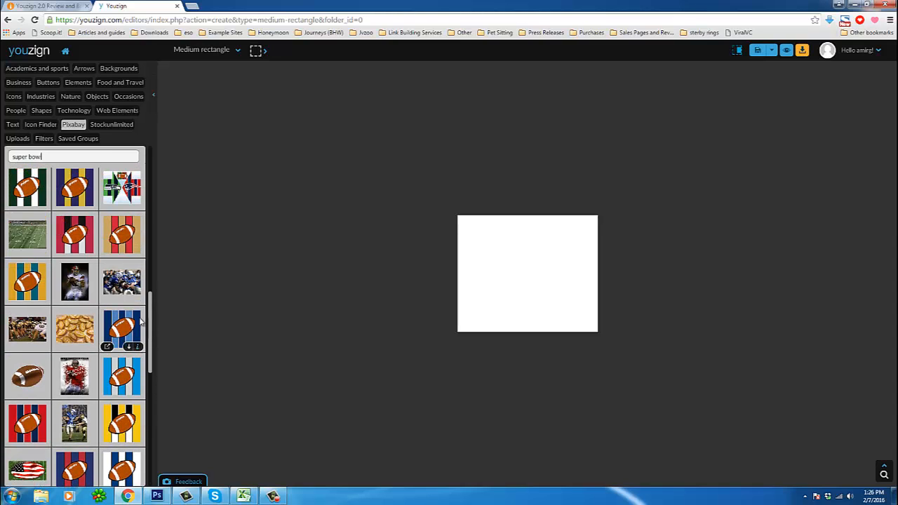
scroll(140, 322, "up", 2)
scroll(146, 220, "up", 2)
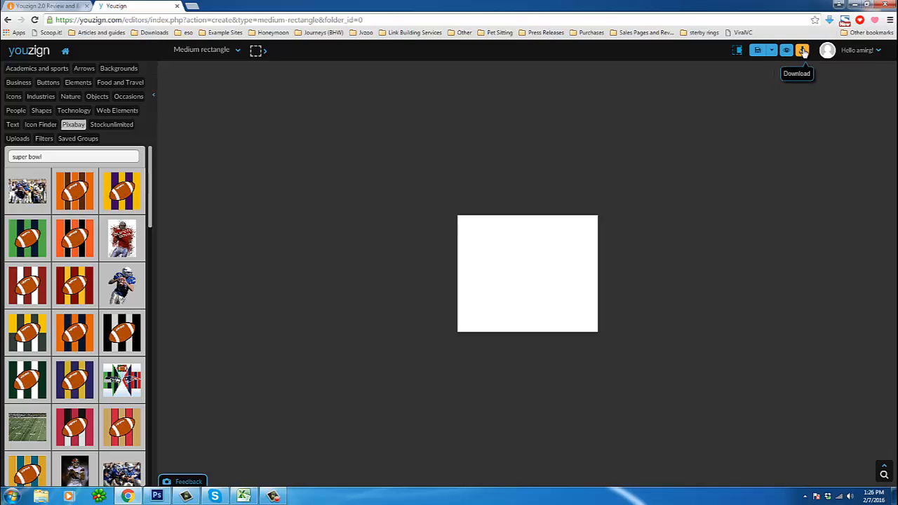
Go to the template library and filter it to Web Banner templates in the Medium rectangle size.
left_click(879, 51)
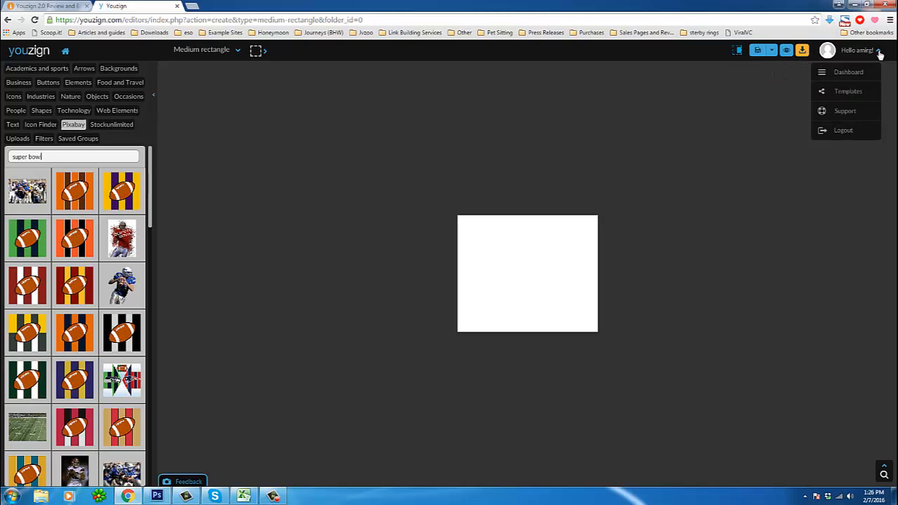
left_click(849, 92)
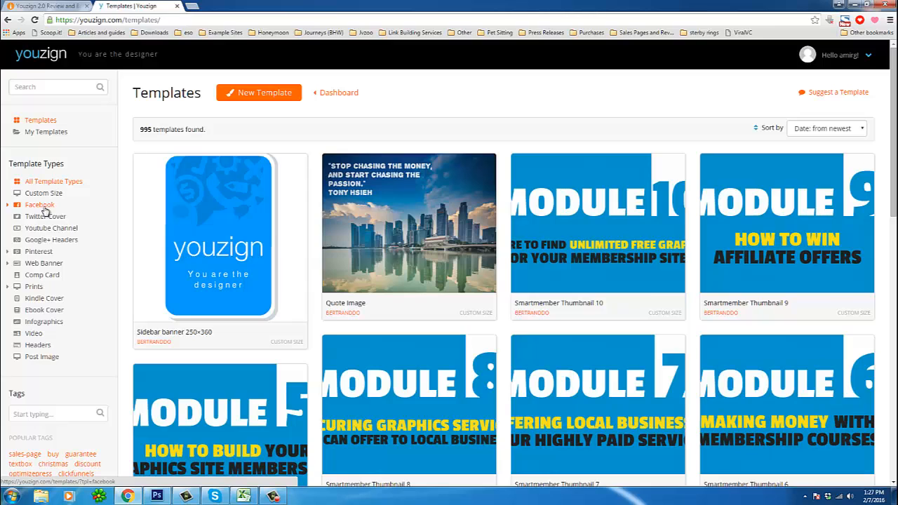
left_click(47, 267)
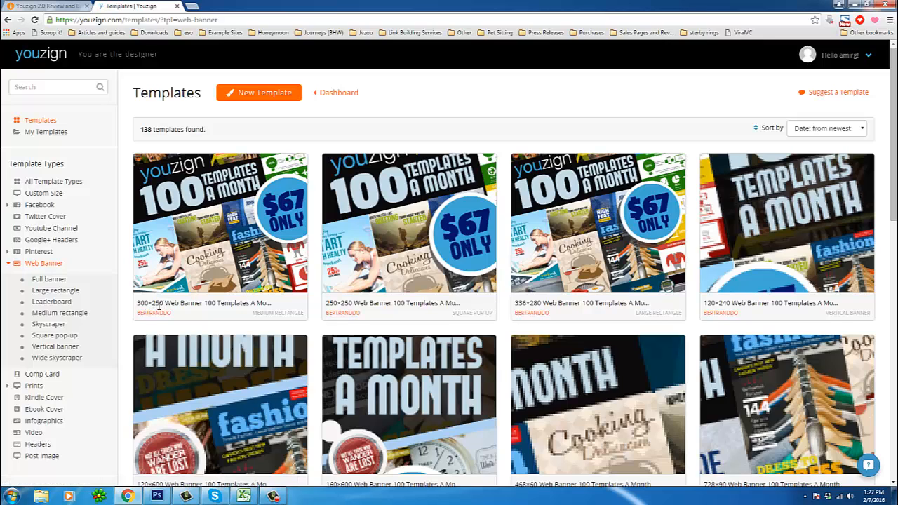
left_click(53, 314)
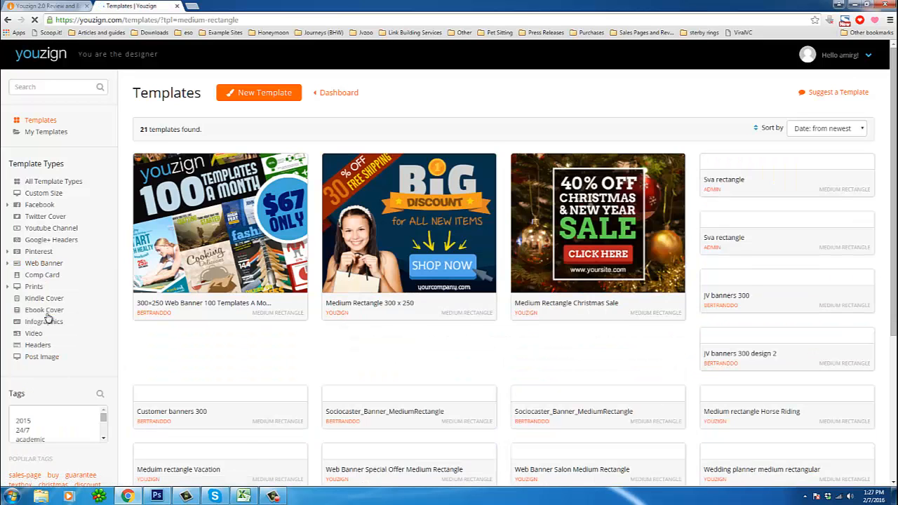
Examine the range of Medium rectangle web banner templates offered for different businesses and promotions.
scroll(444, 275, "down", 2)
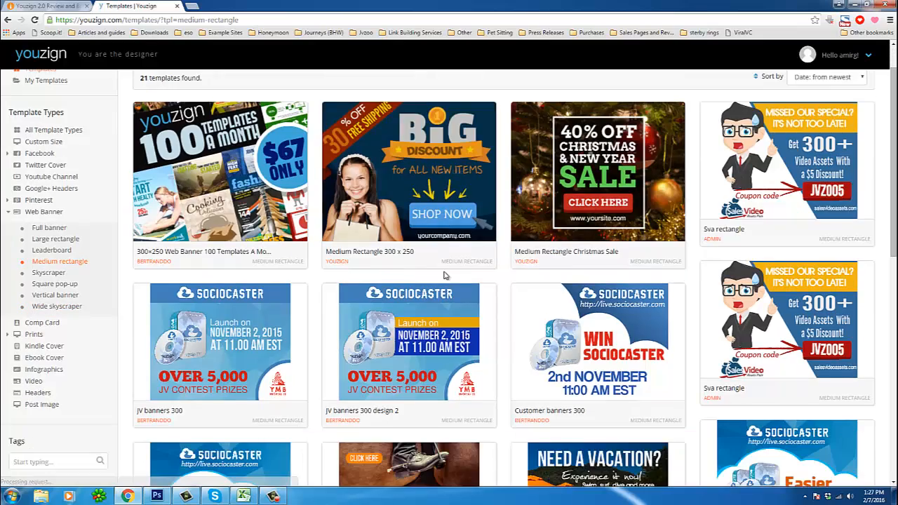
scroll(444, 275, "down", 3)
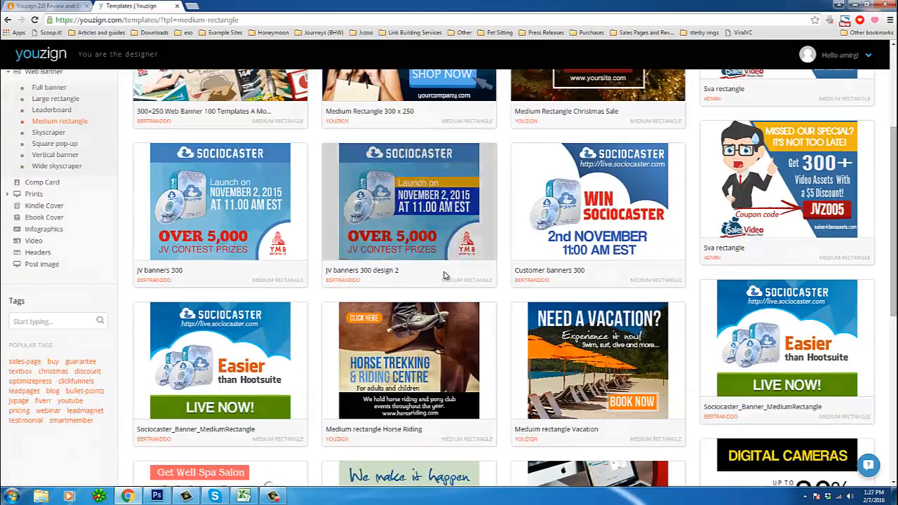
scroll(447, 281, "down", 3)
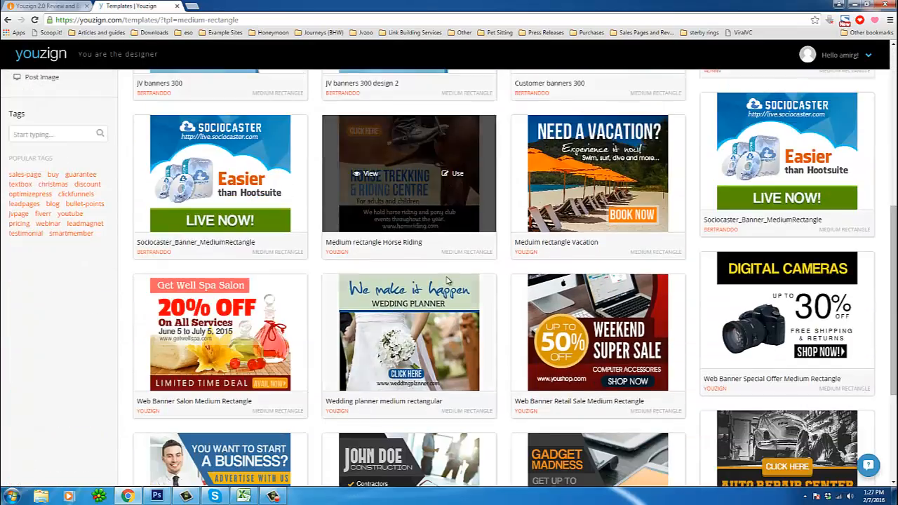
scroll(447, 281, "down", 1)
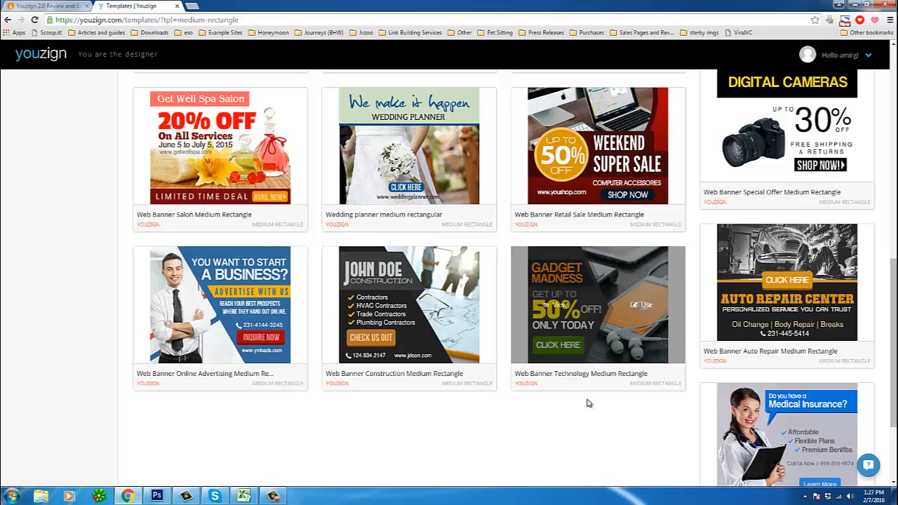
scroll(639, 395, "down", 1)
scroll(639, 395, "down", 2)
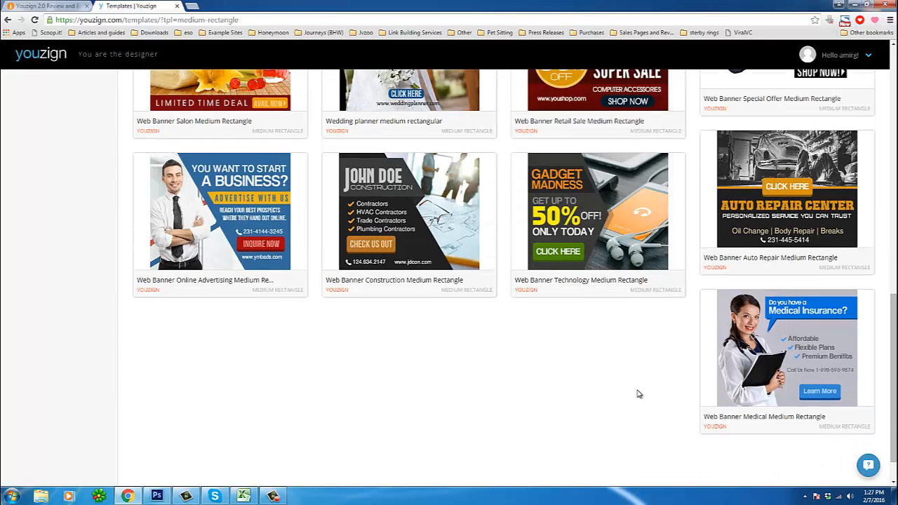
scroll(548, 368, "up", 4)
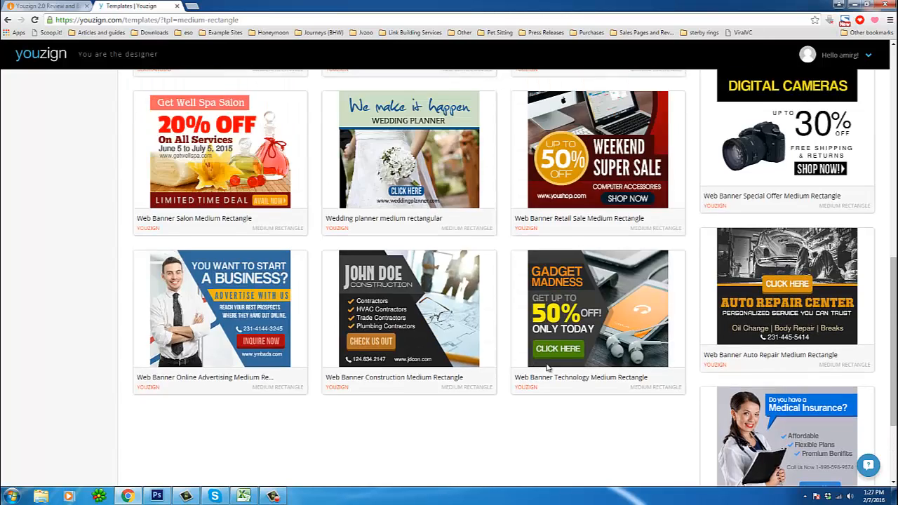
scroll(548, 368, "down", 2)
scroll(548, 368, "up", 3)
scroll(548, 368, "up", 4)
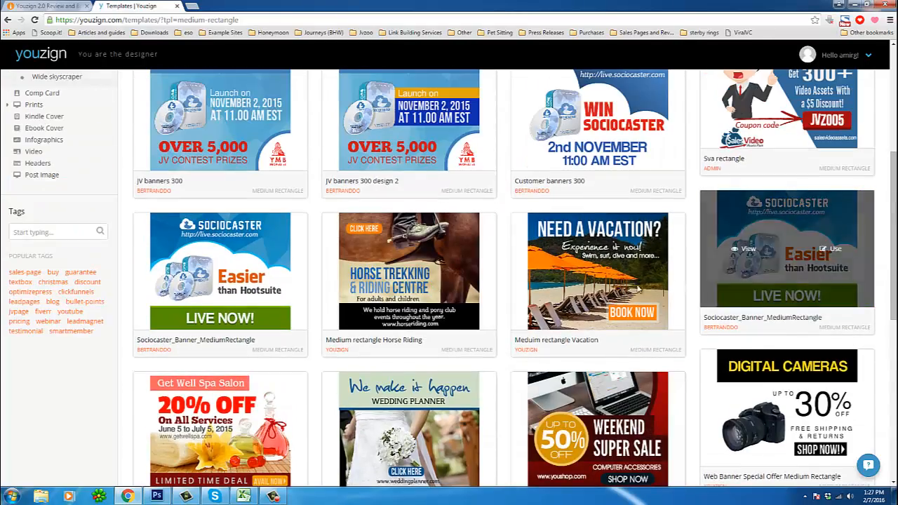
scroll(521, 372, "up", 3)
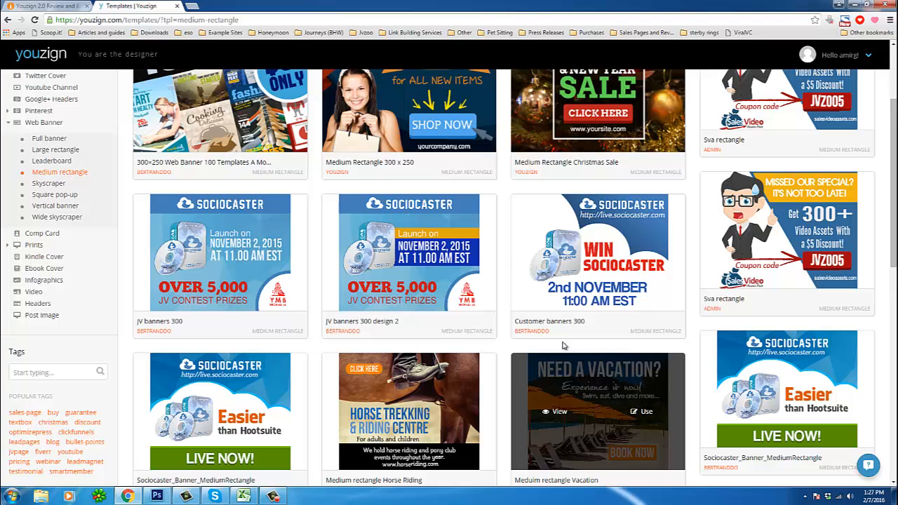
scroll(588, 324, "up", 2)
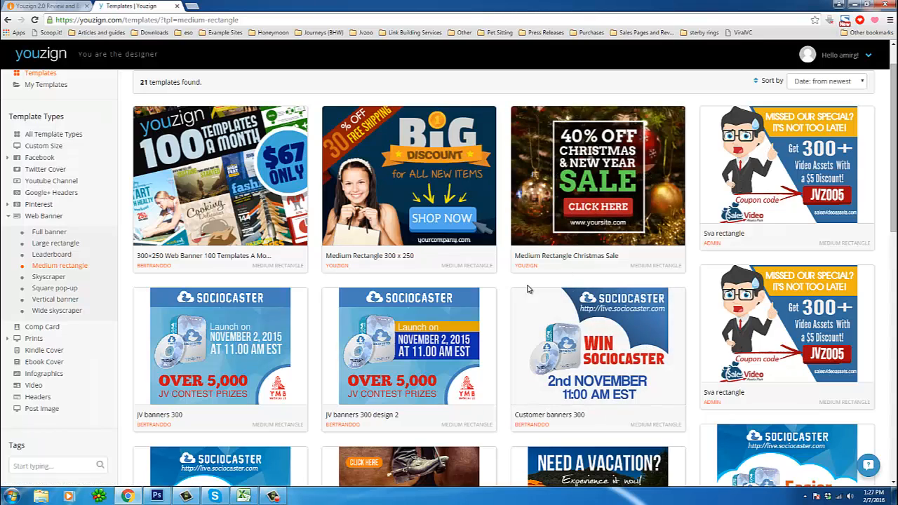
scroll(529, 289, "down", 3)
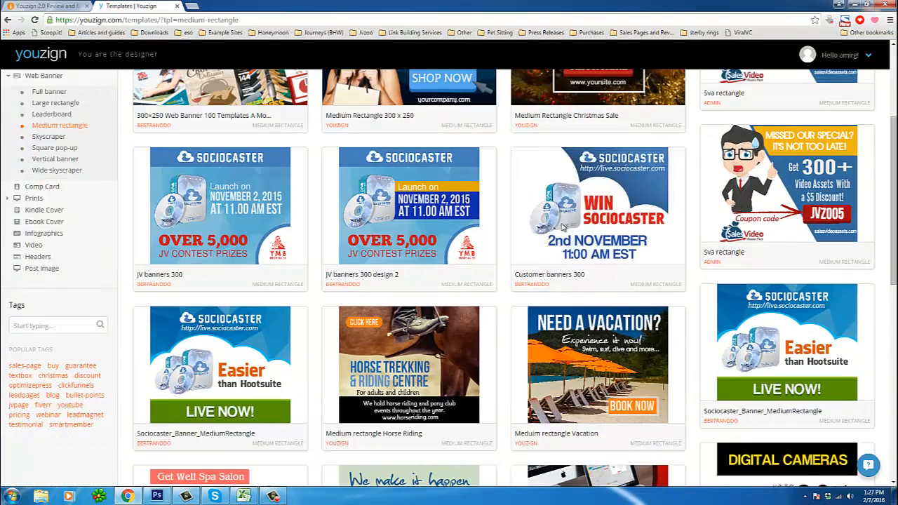
scroll(561, 231, "down", 1)
scroll(506, 293, "down", 2)
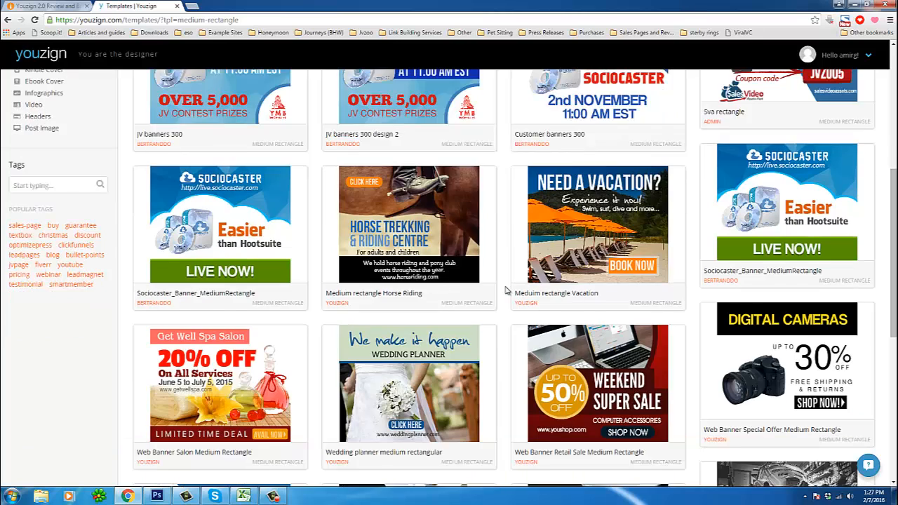
scroll(505, 290, "down", 4)
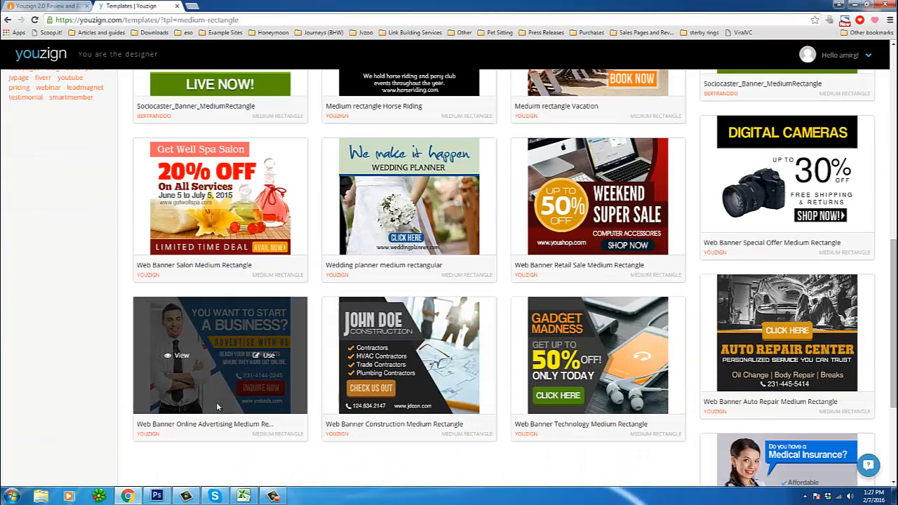
Use the Web Banner Online Advertising template and save it as a design titled "Banner 300x250 1".
left_click(269, 358)
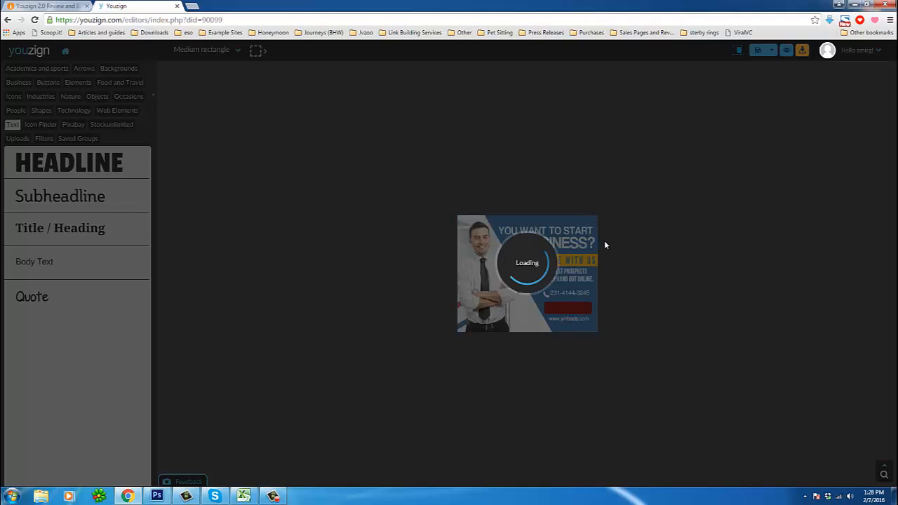
left_click(492, 172)
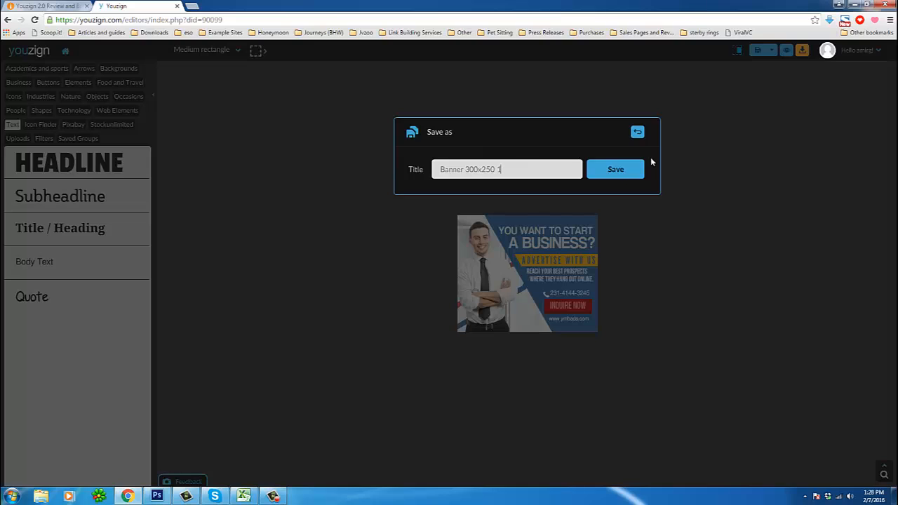
left_click(611, 179)
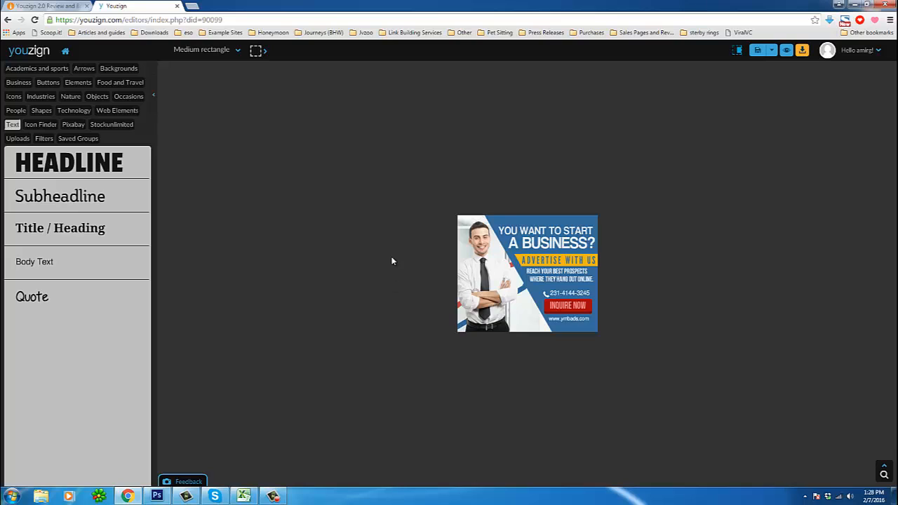
Replace the banner headline's first line, "YOU WANT TO START", with "LOOKING TO BUILD".
mouse_move(884, 472)
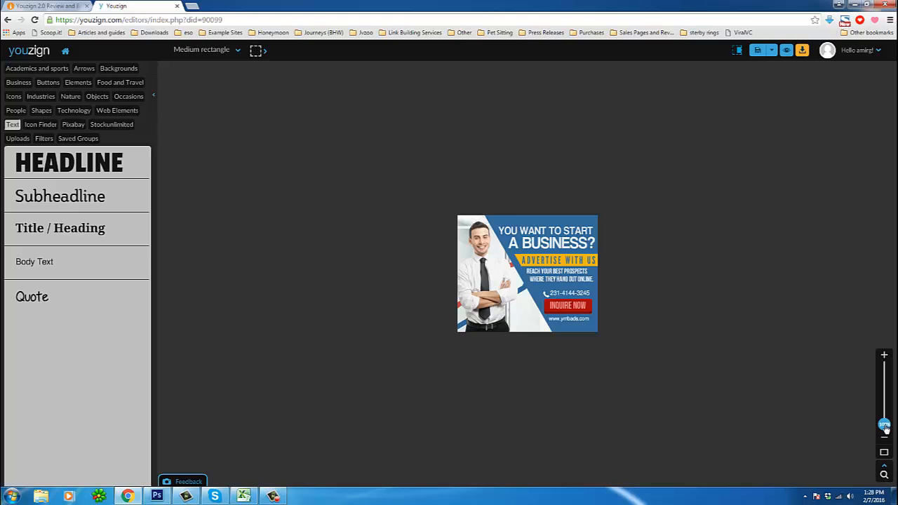
left_click_drag(885, 427, 885, 385)
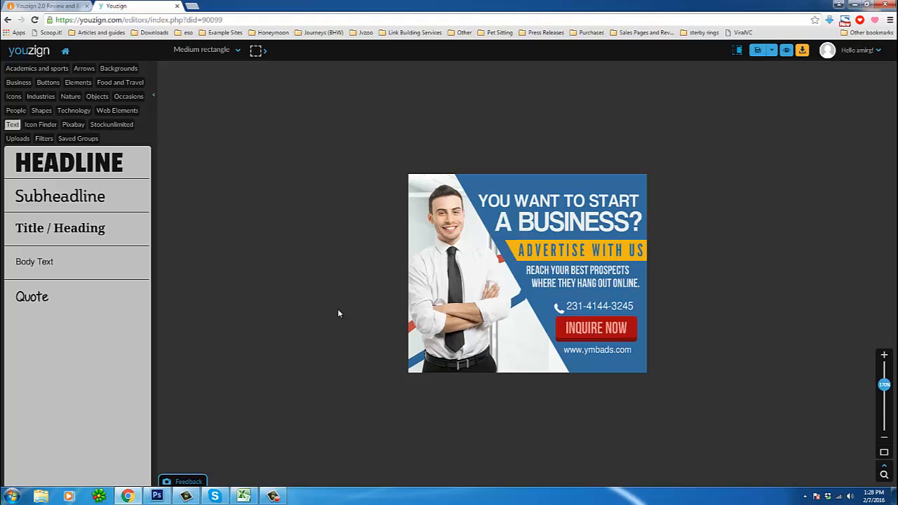
left_click(505, 203)
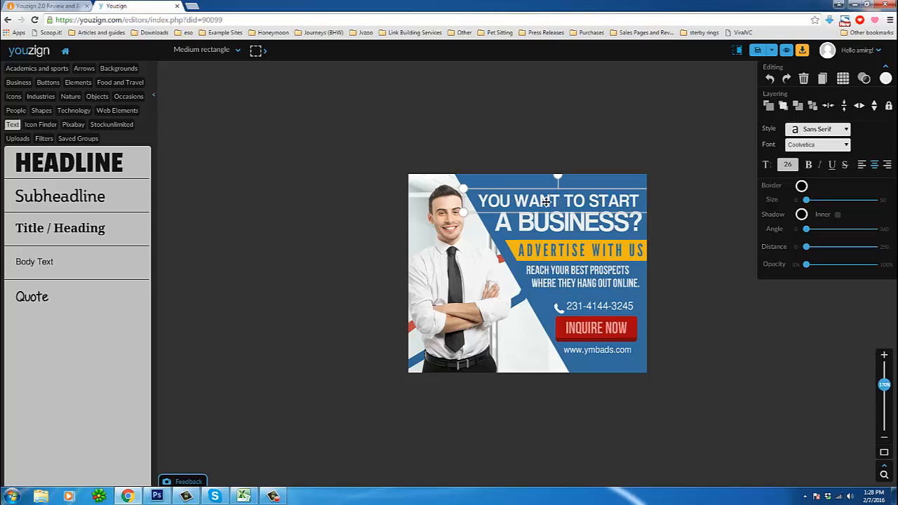
double_click(546, 202)
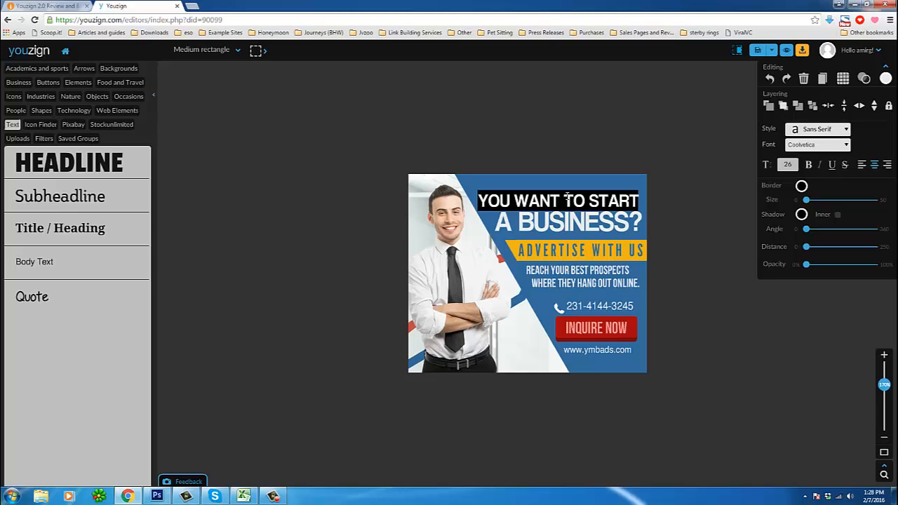
type("LOOKING TO")
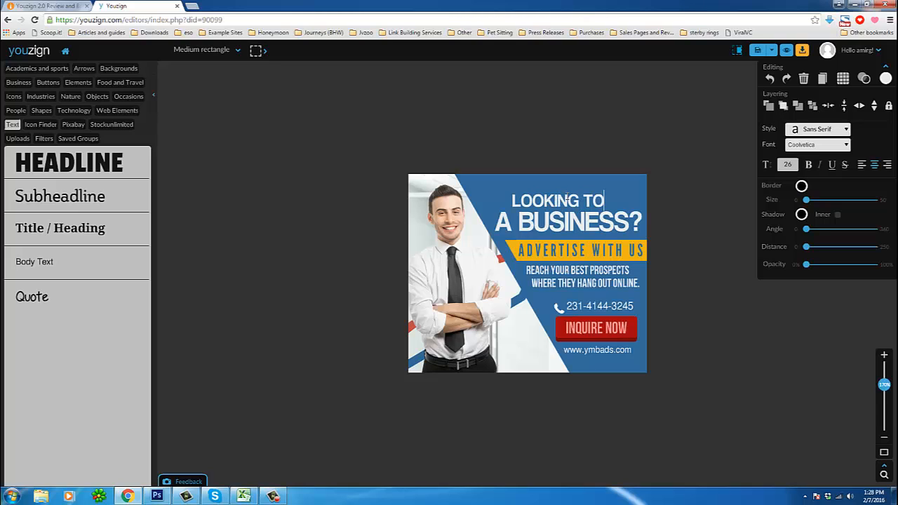
type(" BUILD")
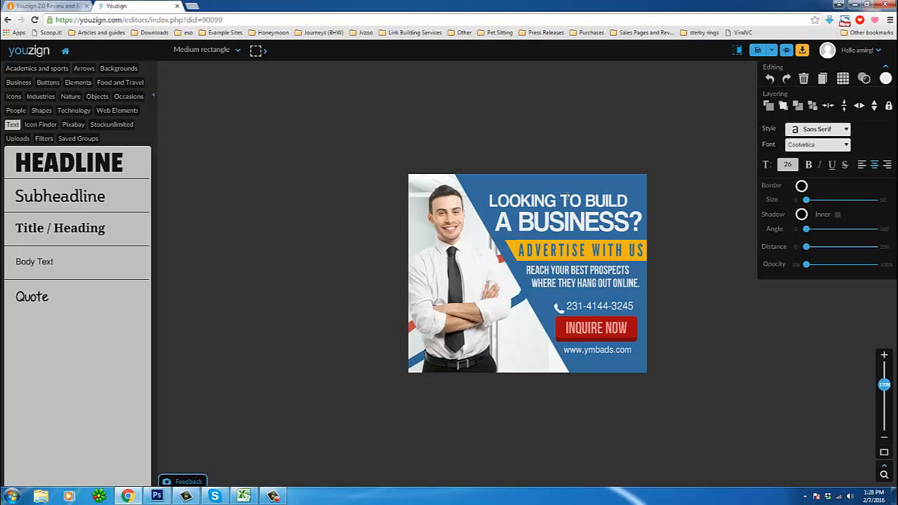
Change the word "BUSINESS?" in the headline's second line to "WEBSITE?".
double_click(566, 223)
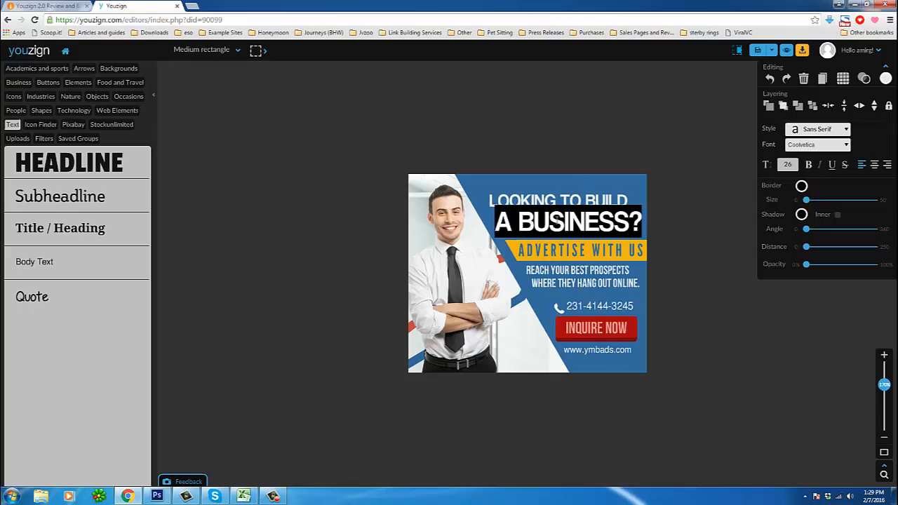
double_click(558, 221)
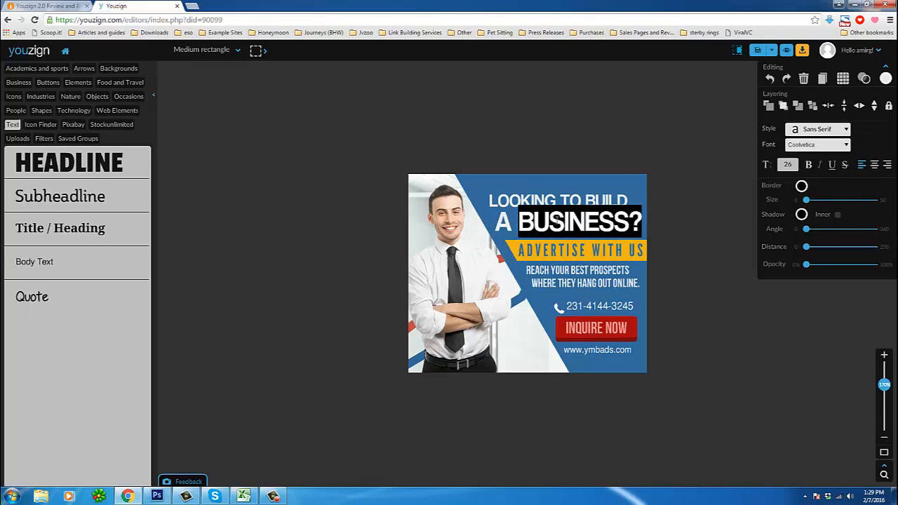
type("WEBSITE?")
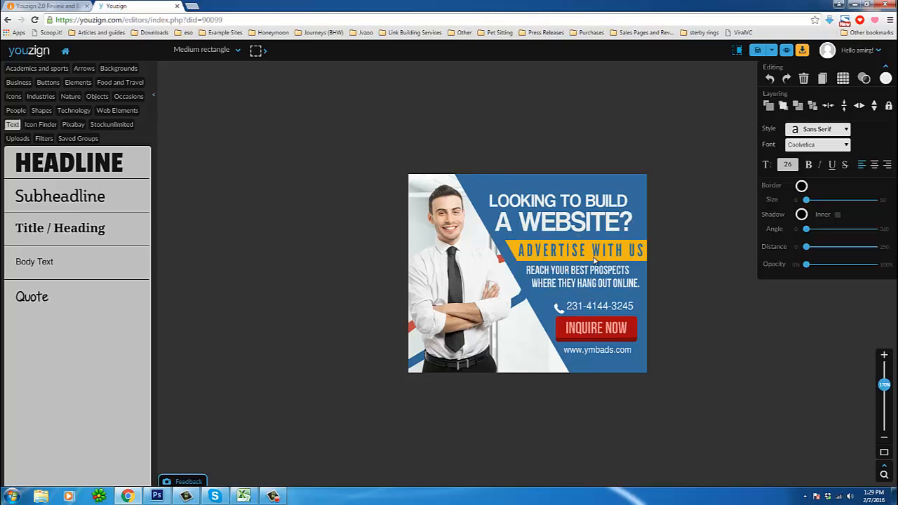
Try shifting the "LOOKING TO BUILD" text slightly above the headline's second line.
left_click(568, 198)
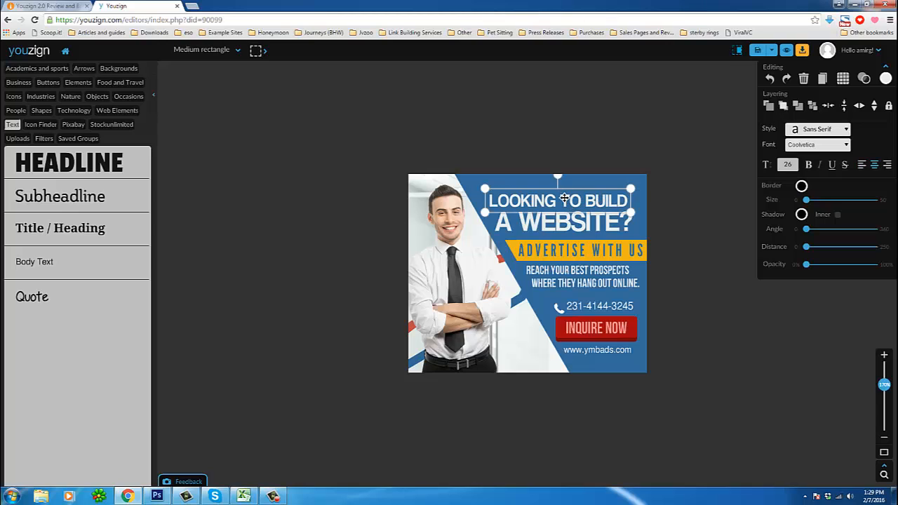
left_click_drag(565, 199, 566, 199)
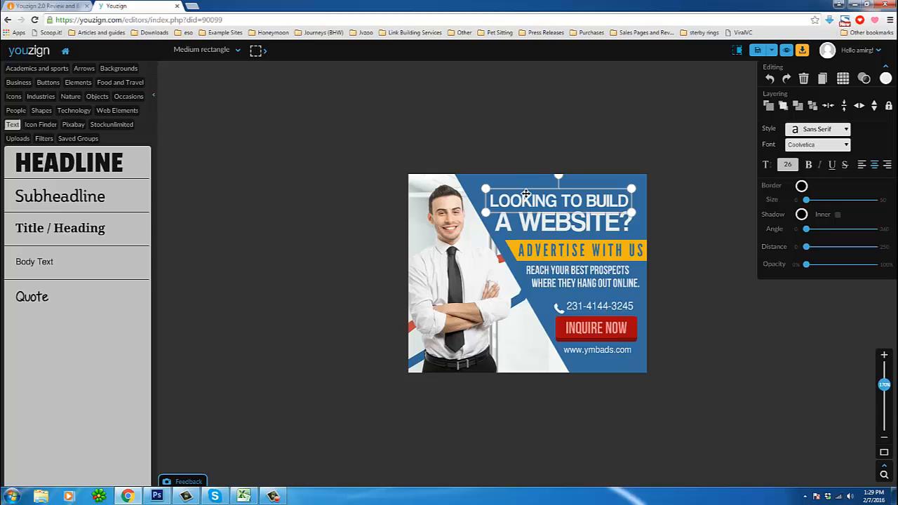
left_click_drag(525, 196, 525, 195)
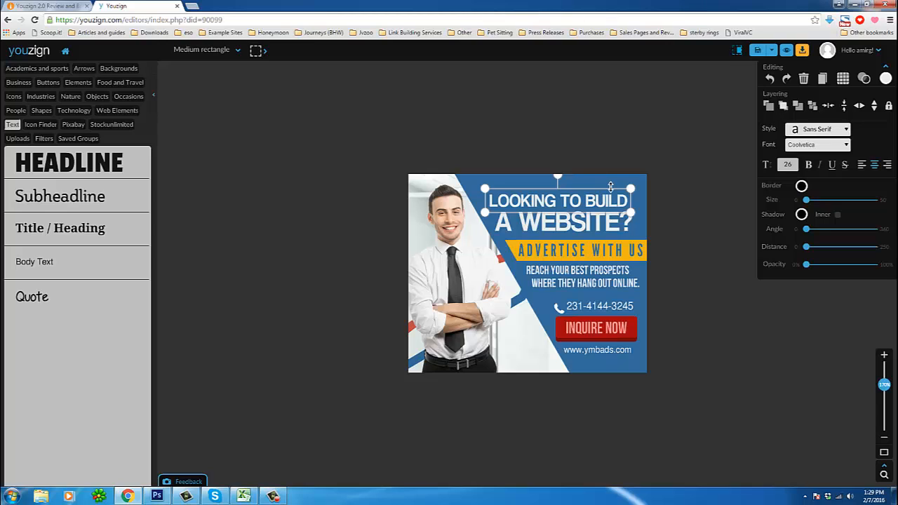
Replace the yellow strip's text "ADVERTISE WITH US" with "WE CAN BUILD IT FOR YOU".
left_click(681, 181)
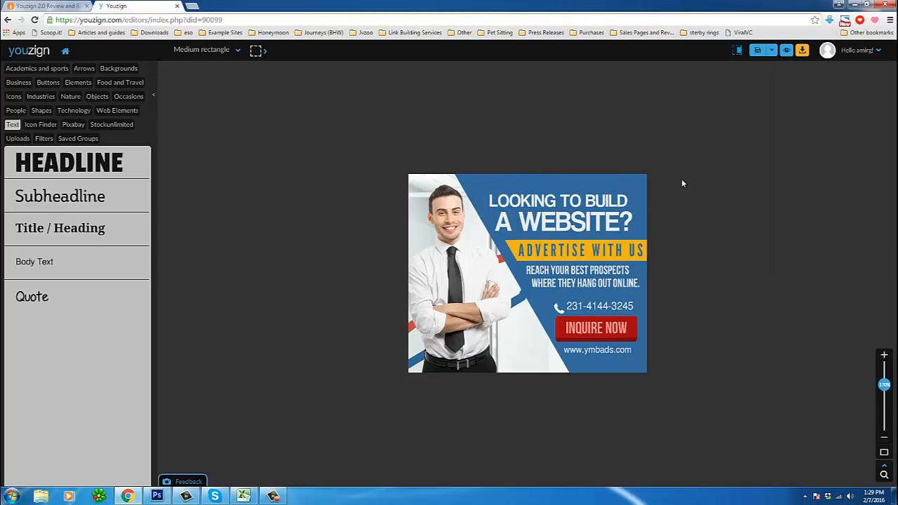
left_click(593, 200)
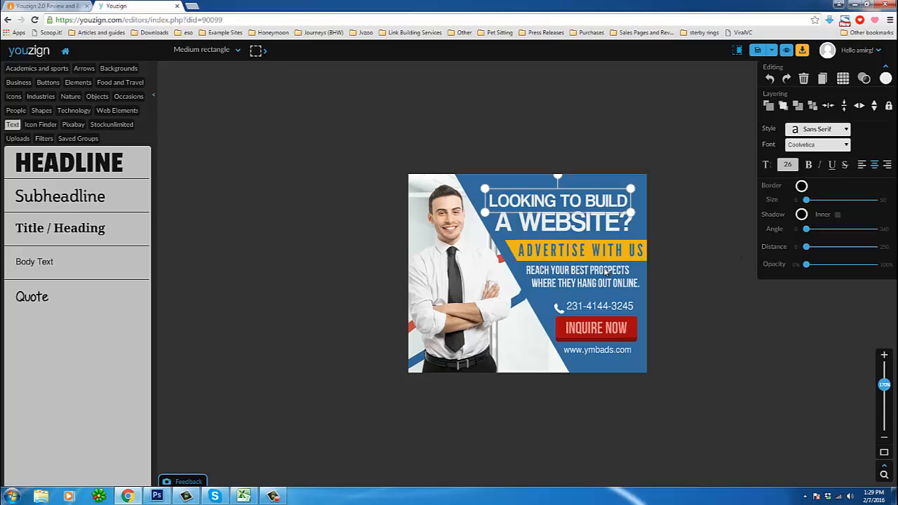
left_click(558, 253)
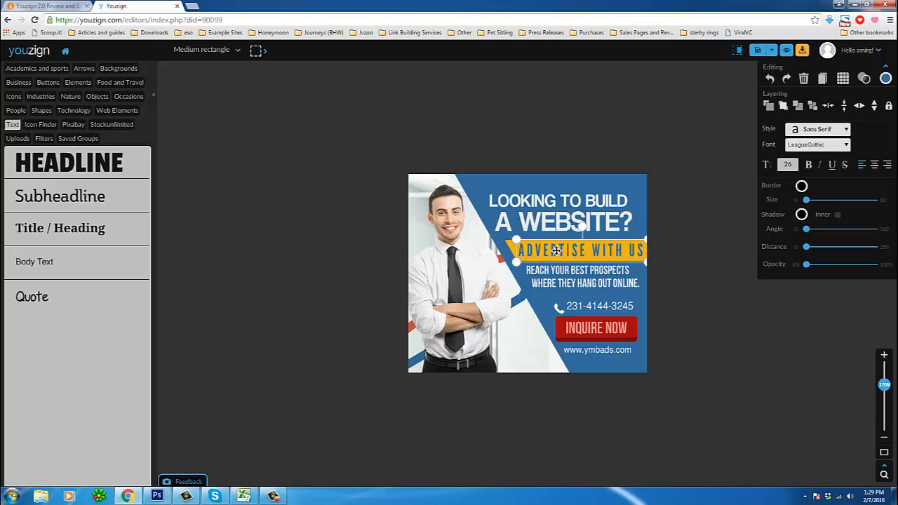
double_click(557, 251)
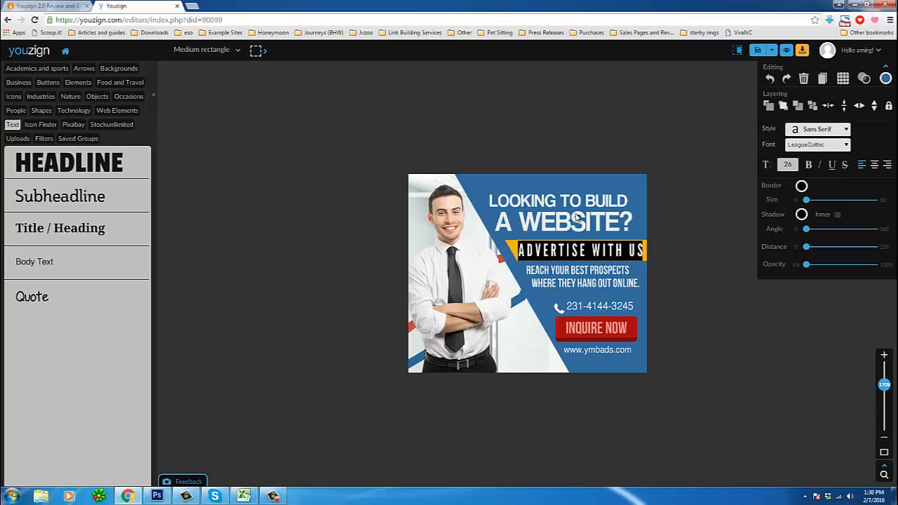
type("WE")
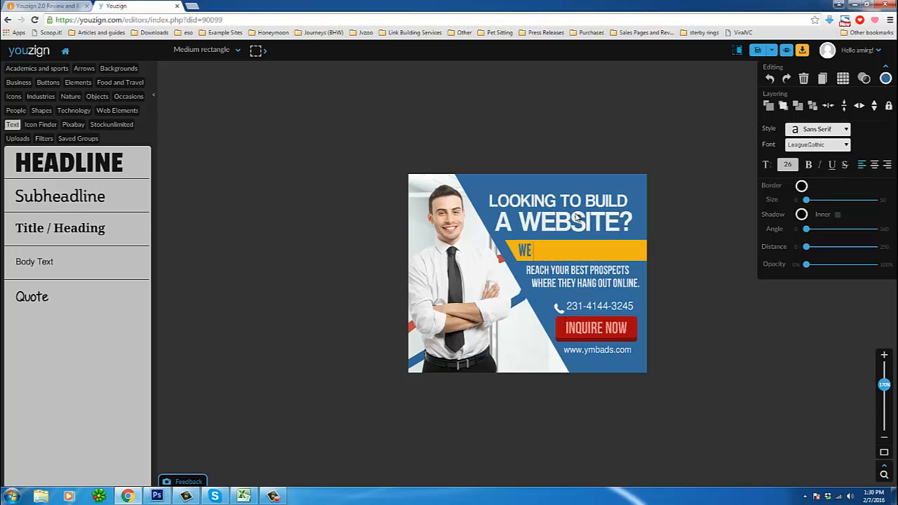
type(" CAN BUILD IT FOR YOU")
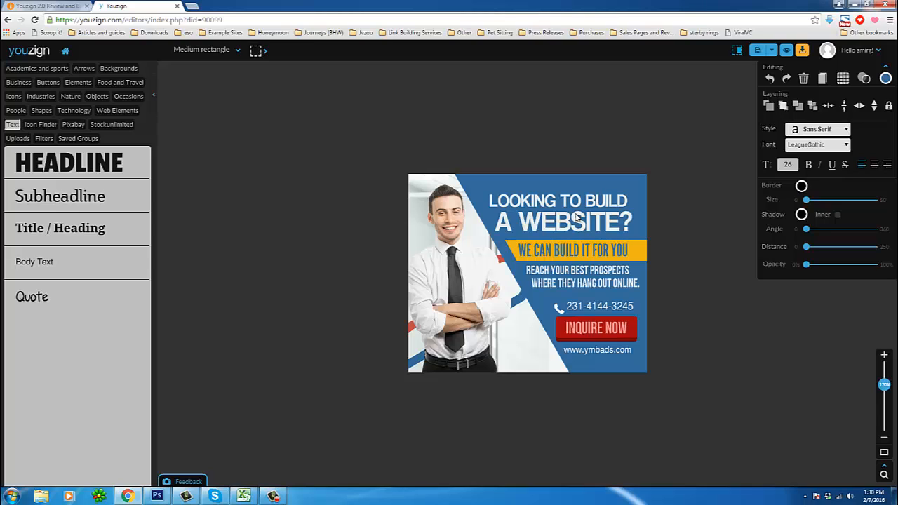
left_click(671, 182)
Shift the "WE CAN BUILD IT FOR YOU" text slightly to the right within the yellow strip.
left_click(563, 250)
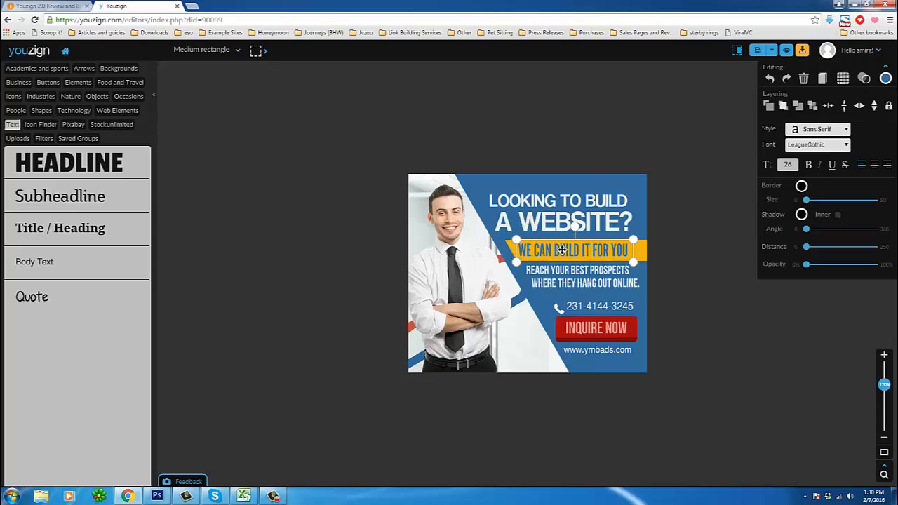
left_click_drag(562, 250, 566, 250)
left_click(710, 227)
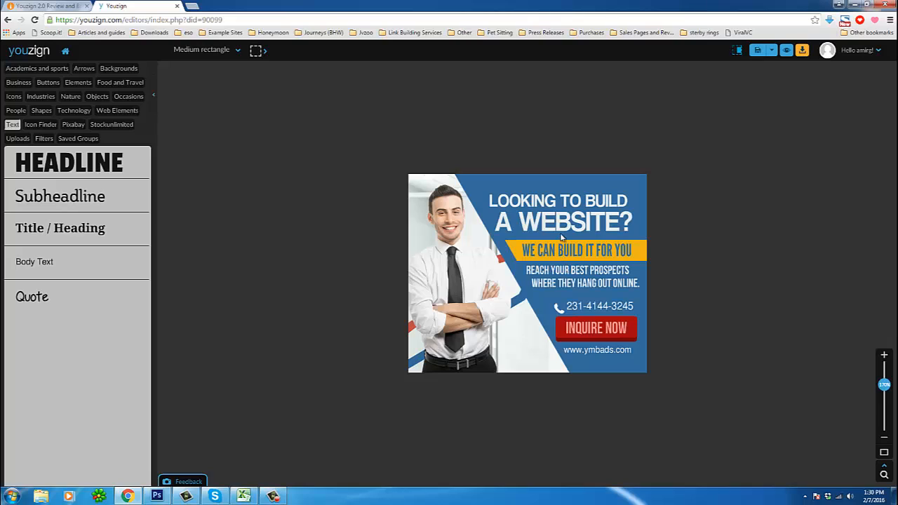
Replace the description's first line, "REACH YOUR BEST PROSPECTS", with "GIVE OUR EXPERTS A CALL".
left_click(560, 269)
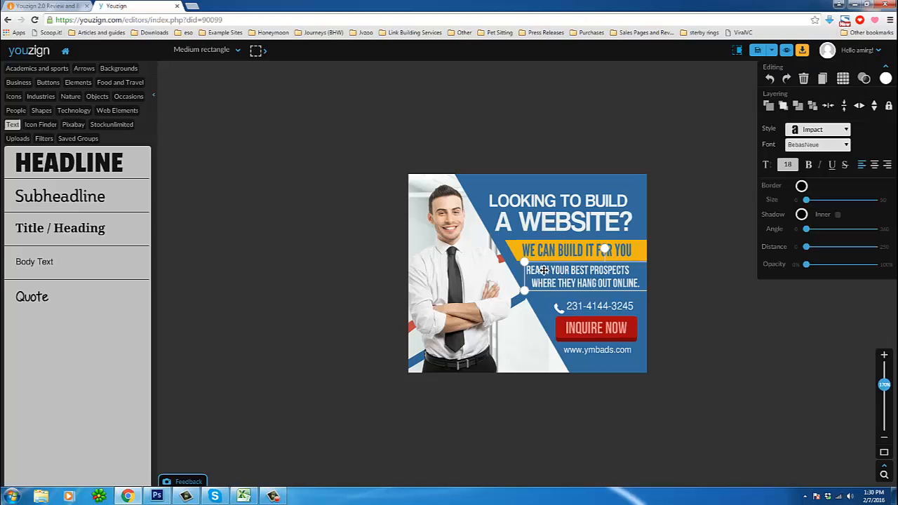
double_click(547, 272)
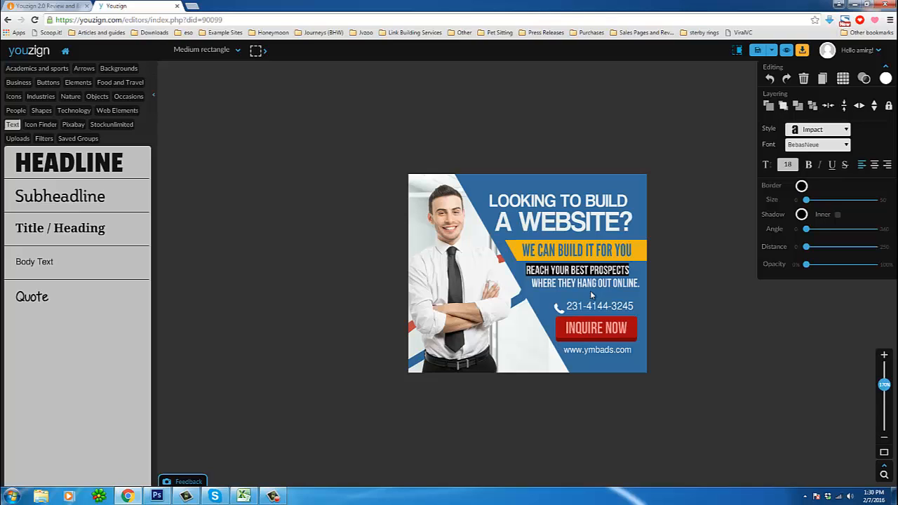
type("GIVE OUR EXPERTS A CALL")
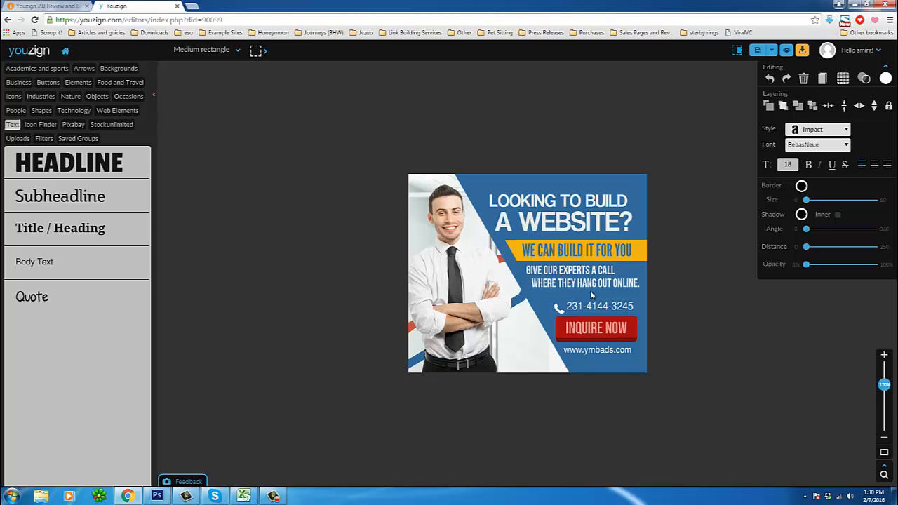
Replace the description's second line with "WE ARE AVAILABLE 24/7" and indent it further beneath the first line.
left_click(593, 283)
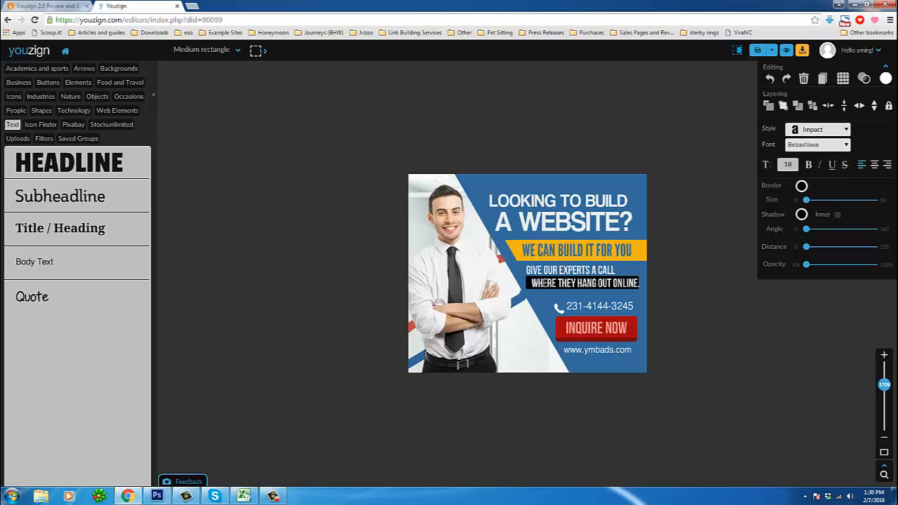
left_click(542, 282)
left_click_drag(539, 282, 640, 282)
type("e are available")
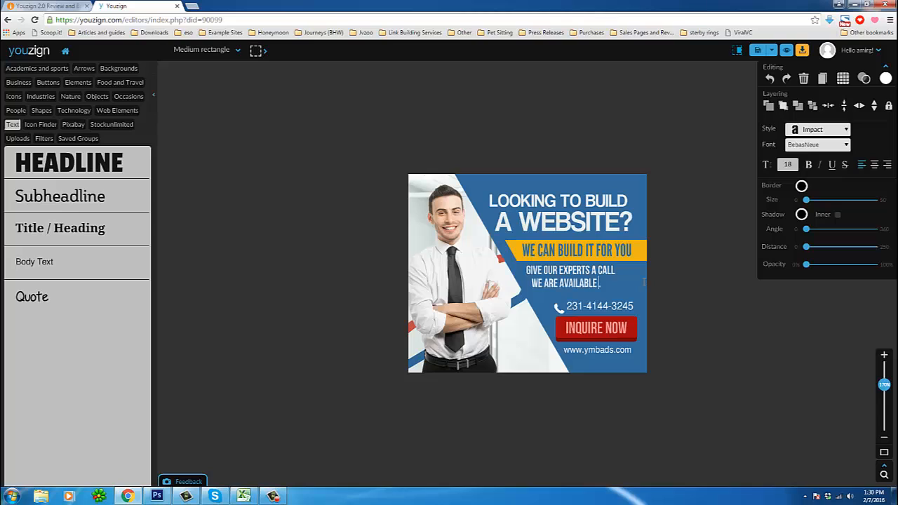
type(" 24/7")
left_click(533, 282)
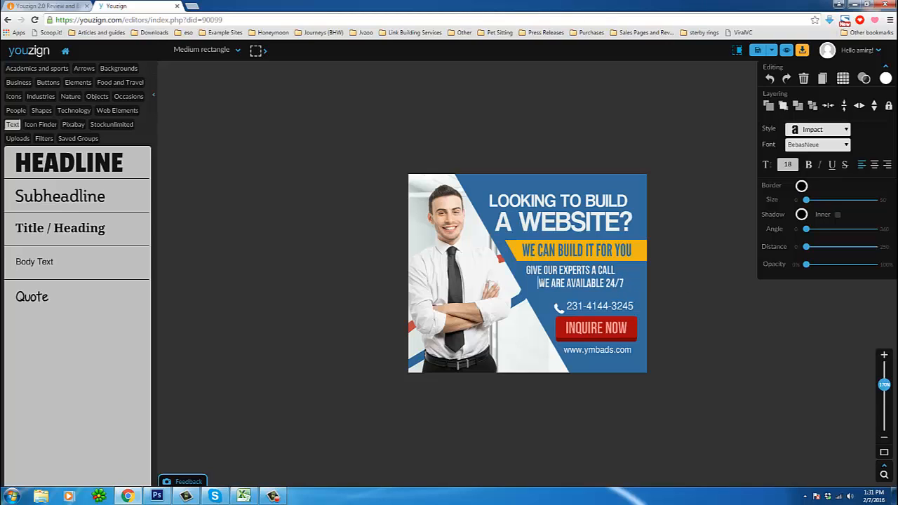
left_click(704, 278)
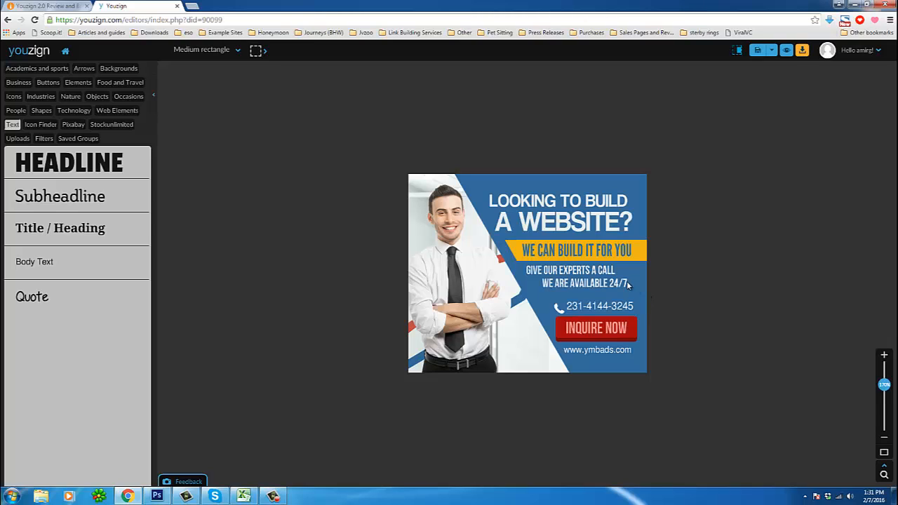
left_click(587, 350)
double_click(586, 351)
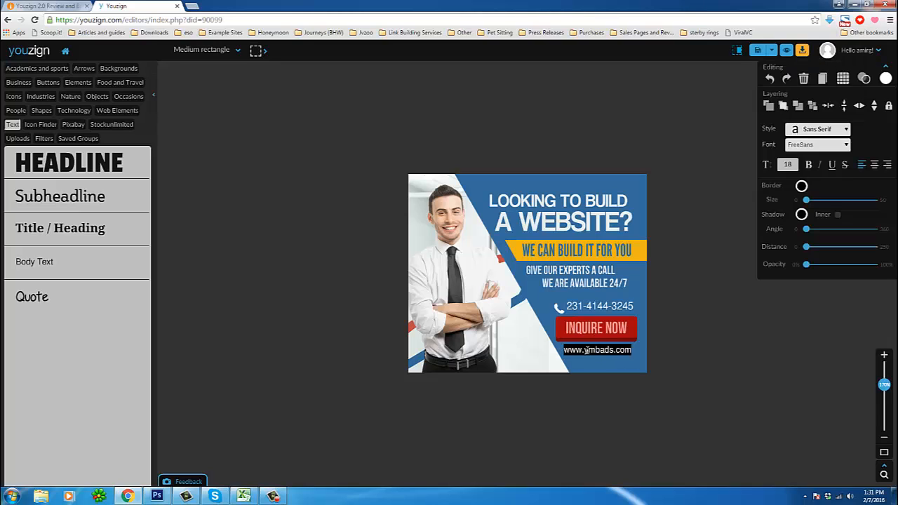
left_click(584, 350)
left_click_drag(585, 350, 614, 350)
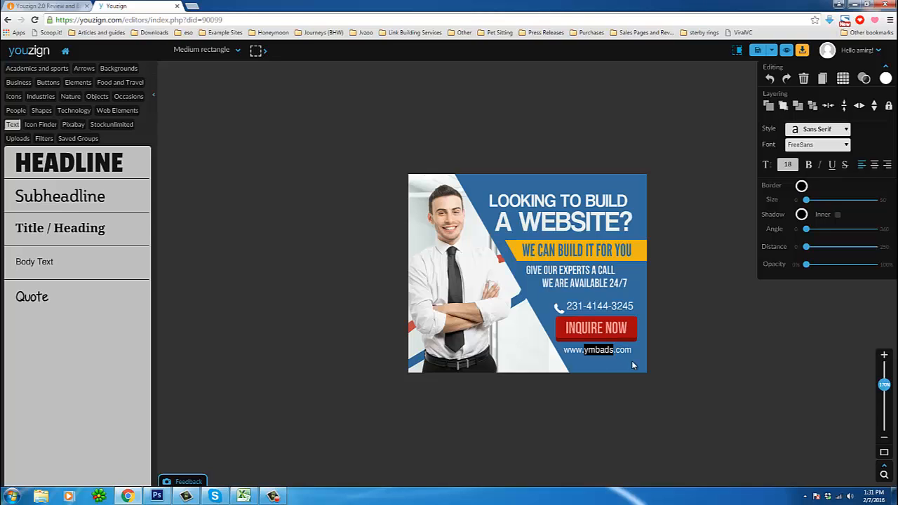
type("mecanto")
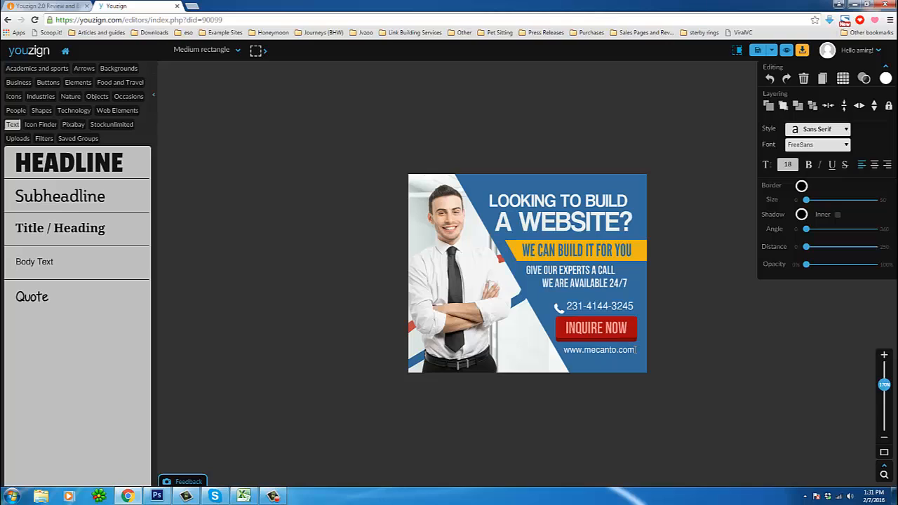
left_click_drag(636, 349, 558, 350)
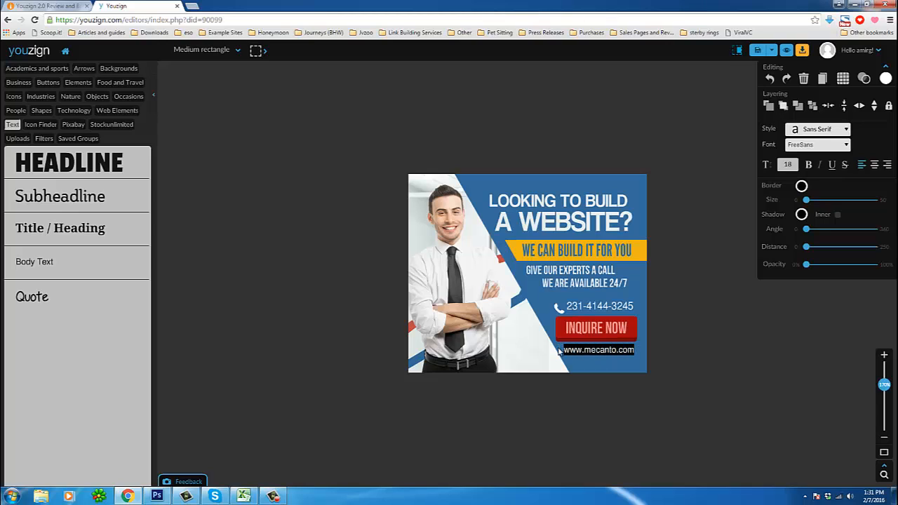
left_click(789, 165)
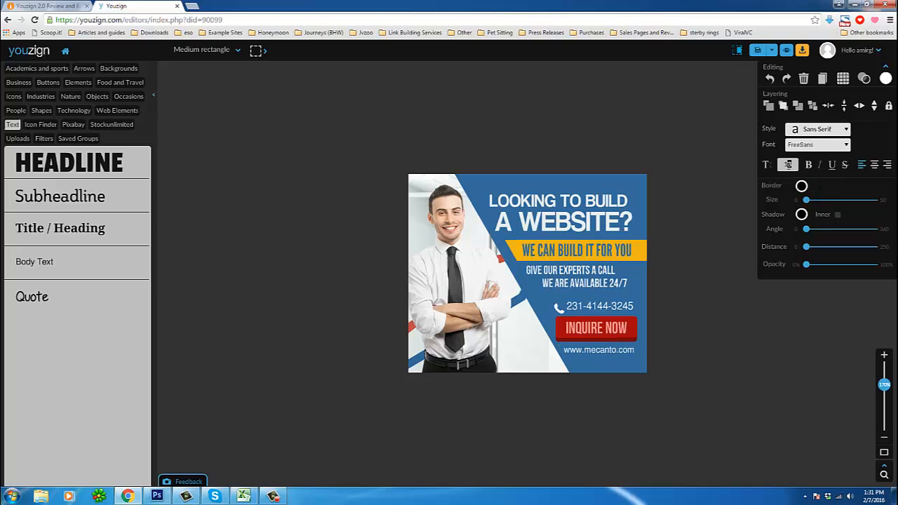
type("6")
left_click(695, 348)
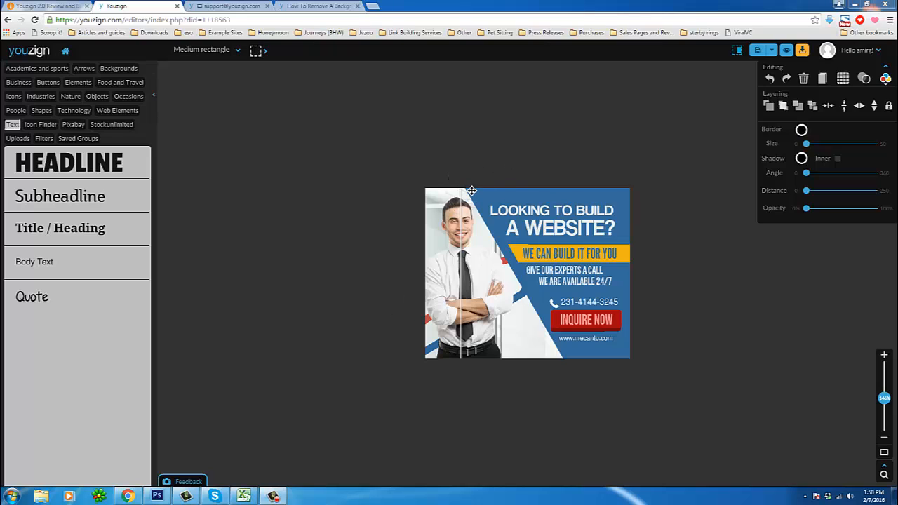
Select the businessman photo in the banner and open it in the background removal tool.
left_click(374, 271)
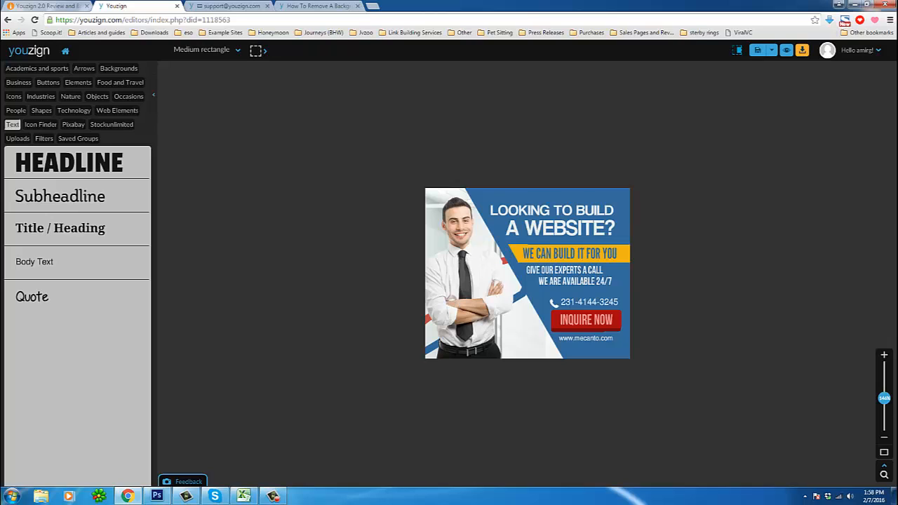
left_click(463, 294)
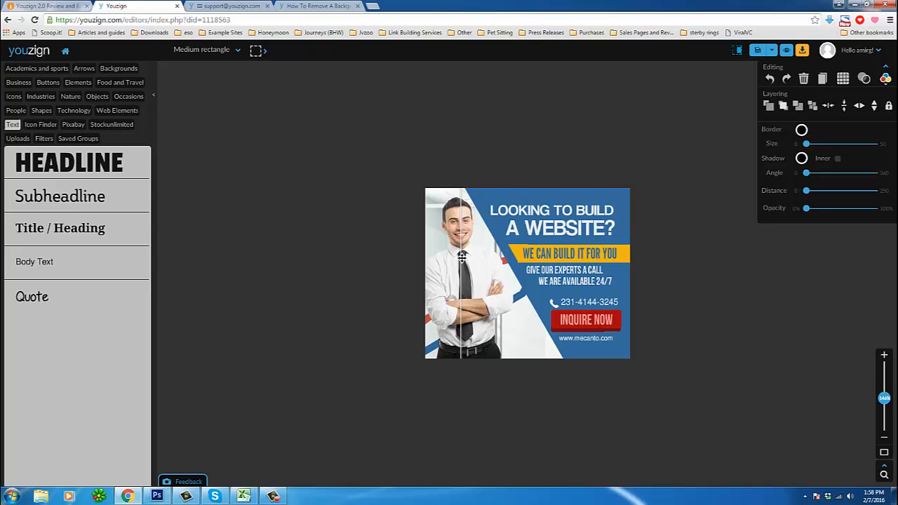
left_click(441, 261)
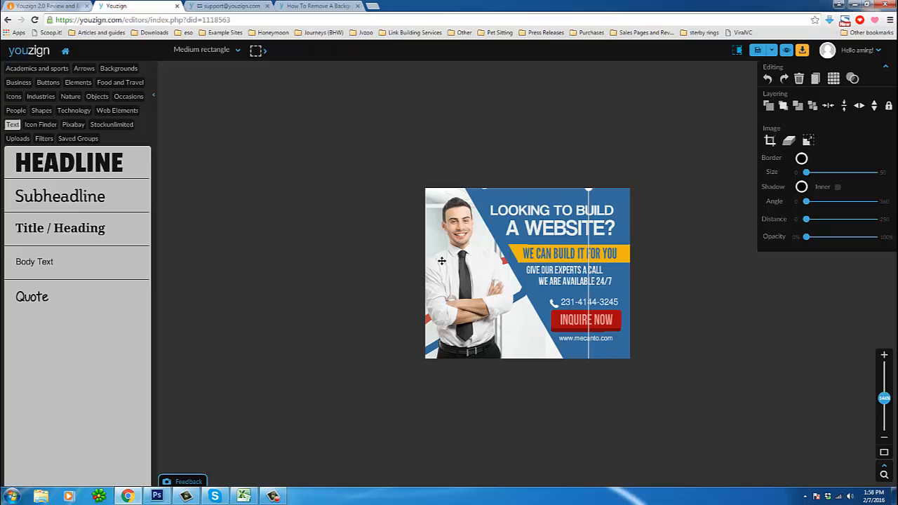
left_click(452, 183)
left_click(463, 245)
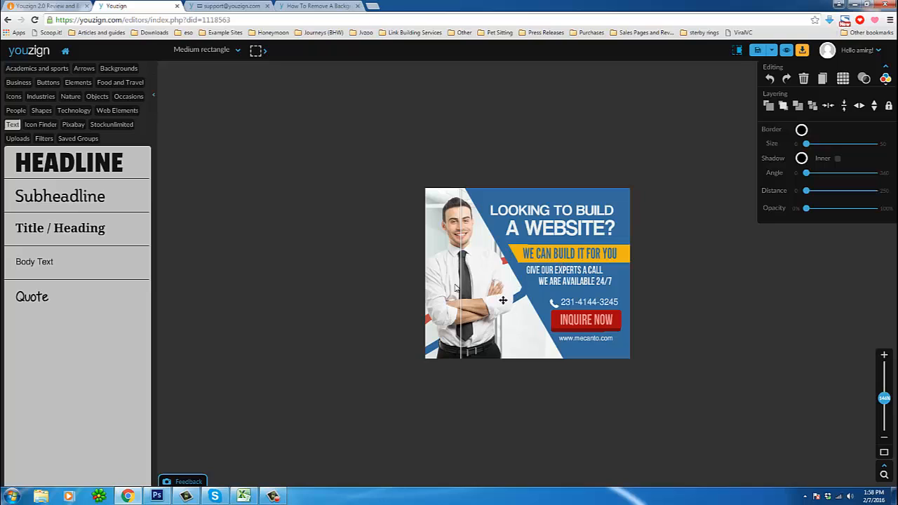
left_click(436, 253)
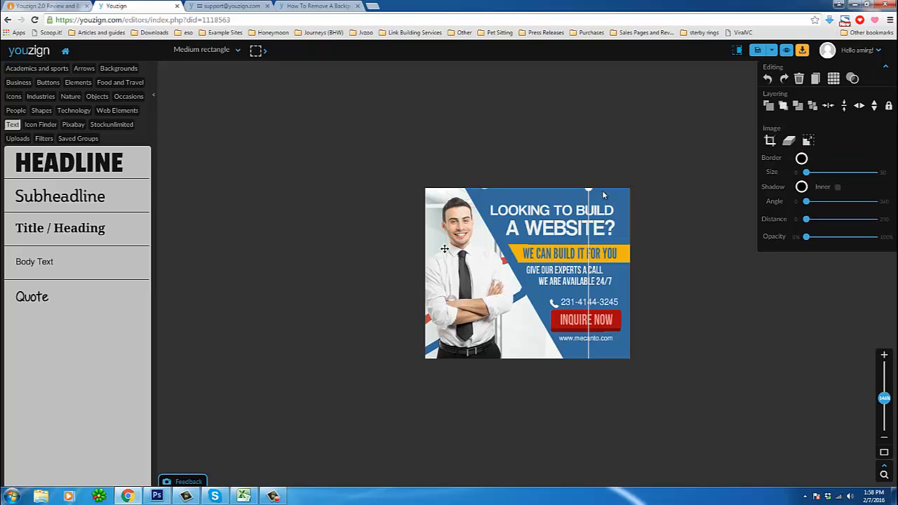
left_click(789, 142)
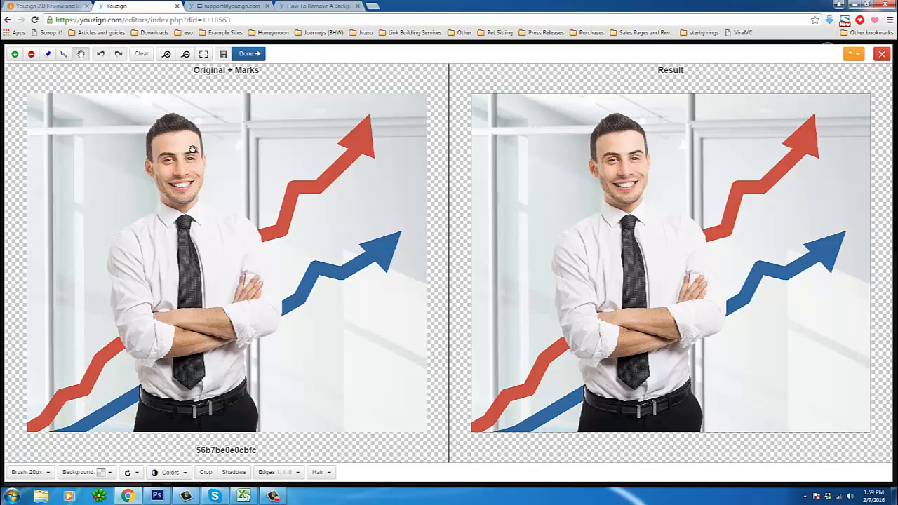
Look over the Youzign support site's background-removal topics and knowledge base tutorials, and return to the background removal editor.
left_click(205, 8)
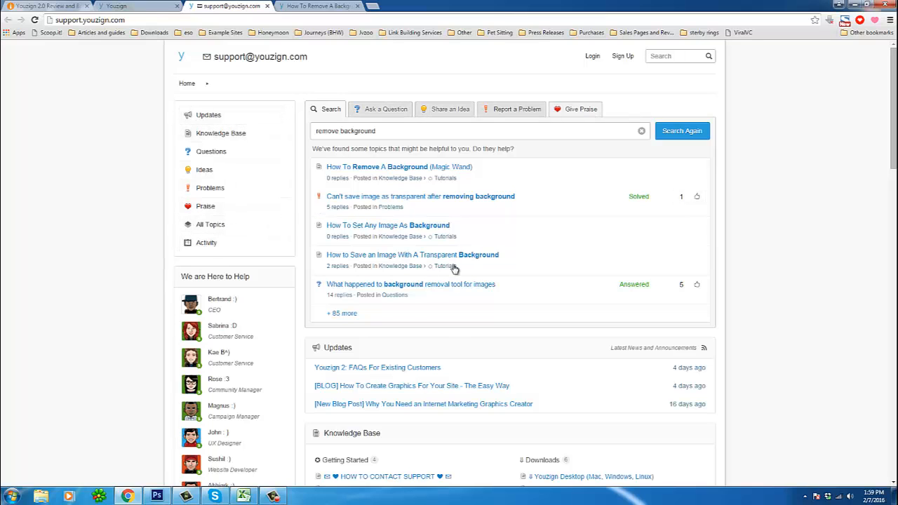
scroll(412, 323, "down", 2)
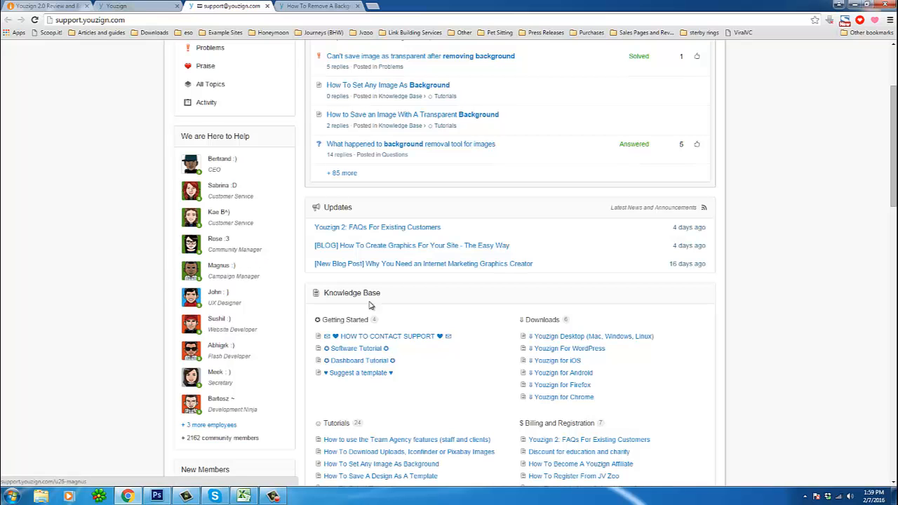
scroll(310, 356, "down", 1)
scroll(156, 373, "down", 2)
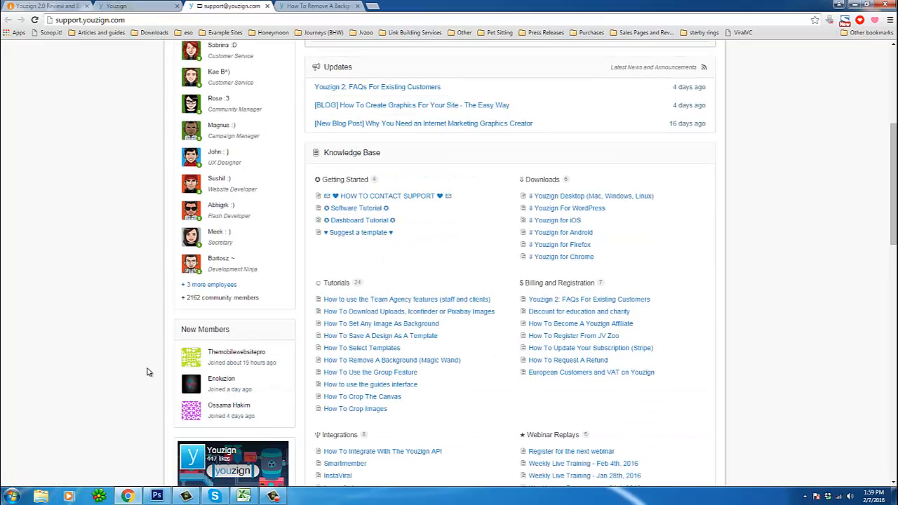
scroll(118, 352, "up", 4)
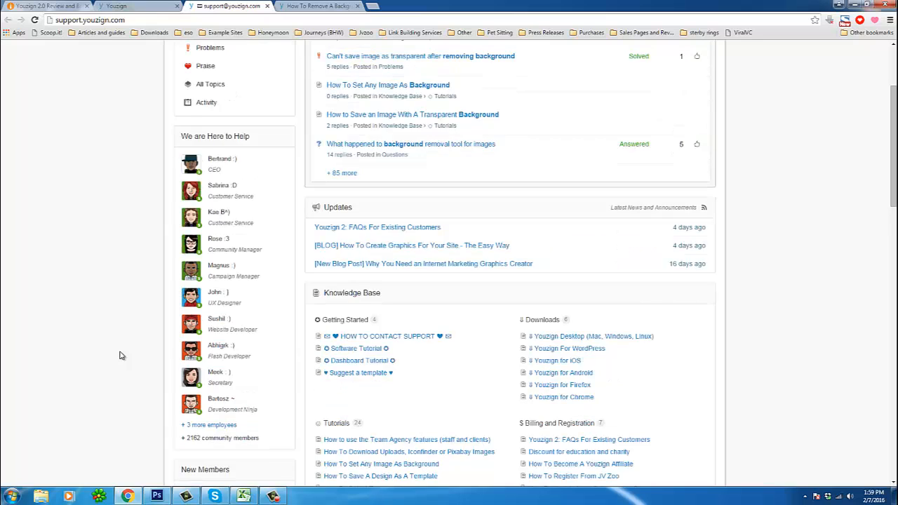
left_click(134, 6)
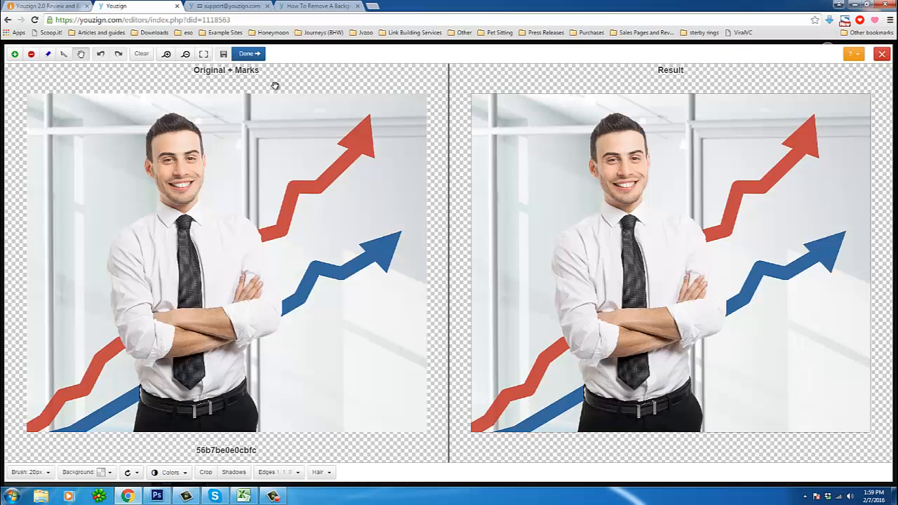
Display the background remover's instructions and shortcuts, and set the background color to white.
left_click(850, 56)
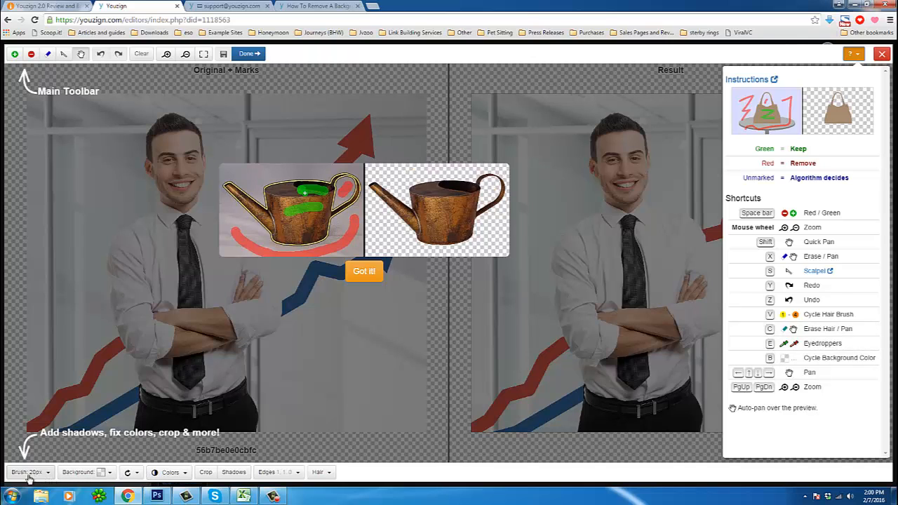
left_click(110, 473)
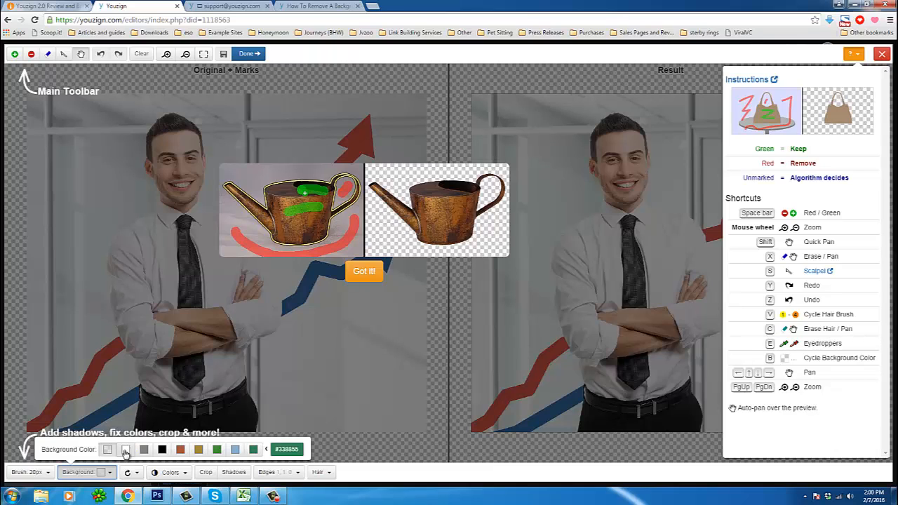
left_click(125, 451)
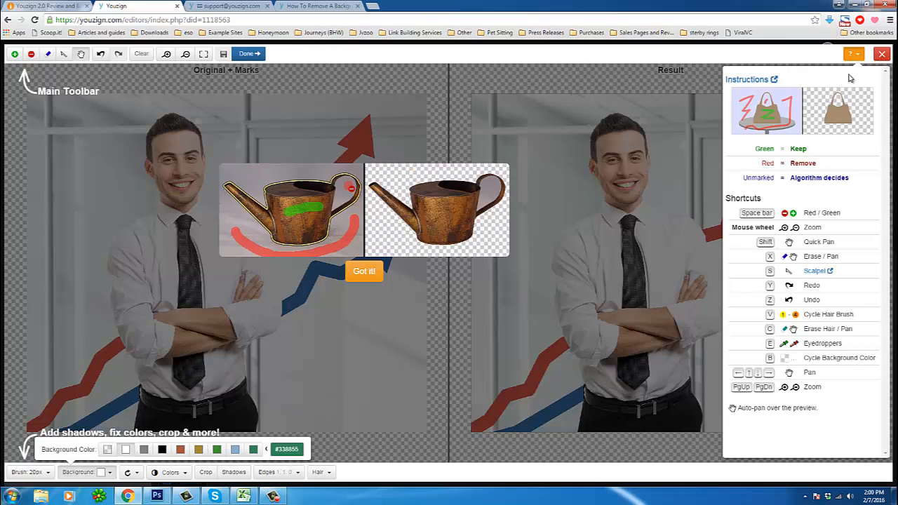
Close the background removal editor without applying any changes to the photo.
left_click(883, 55)
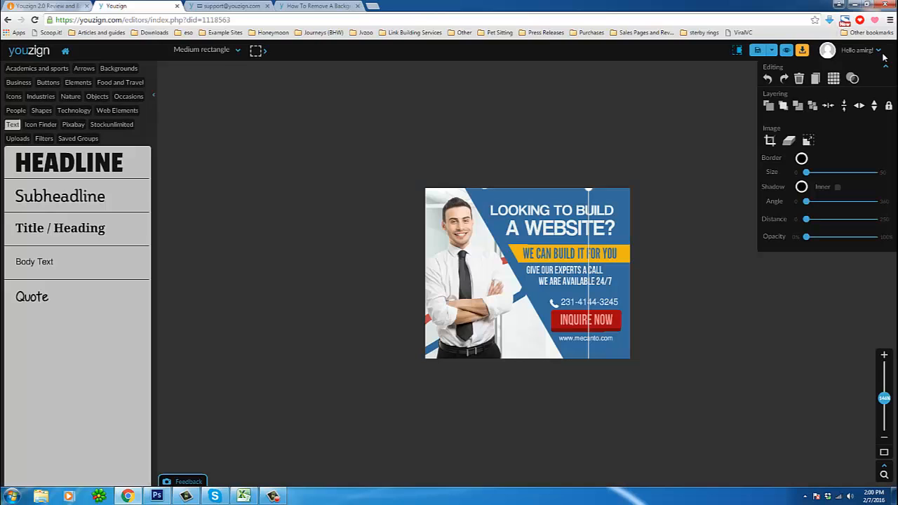
left_click(274, 496)
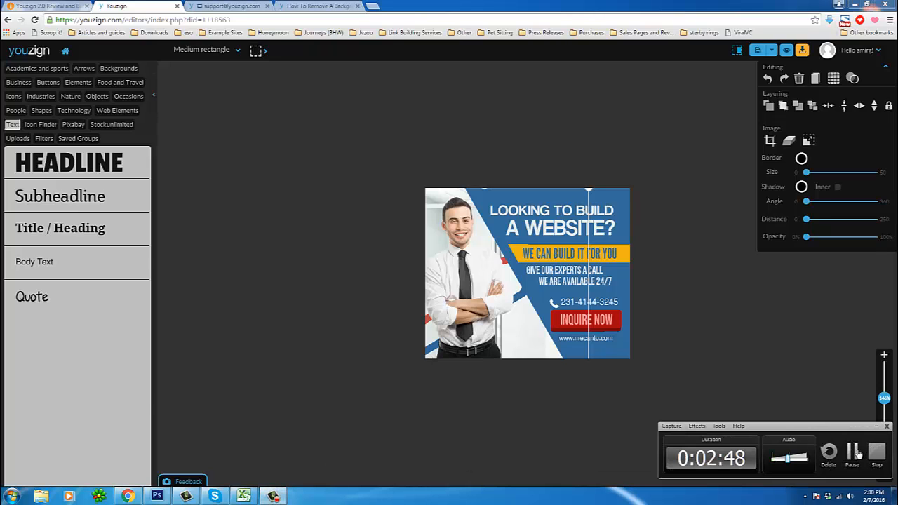
left_click(857, 452)
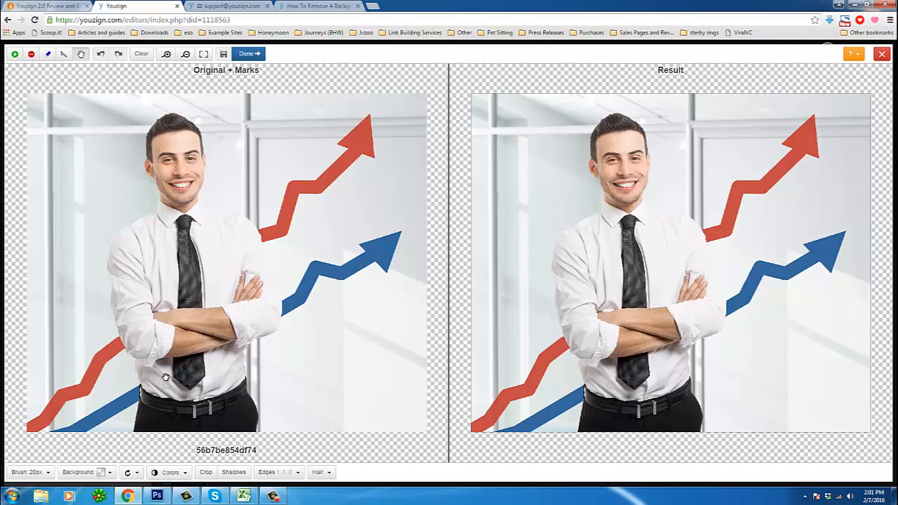
Set the background color to white and cover the businessman's head, torso, arms and trousers with green keep marks.
left_click(110, 475)
left_click(126, 449)
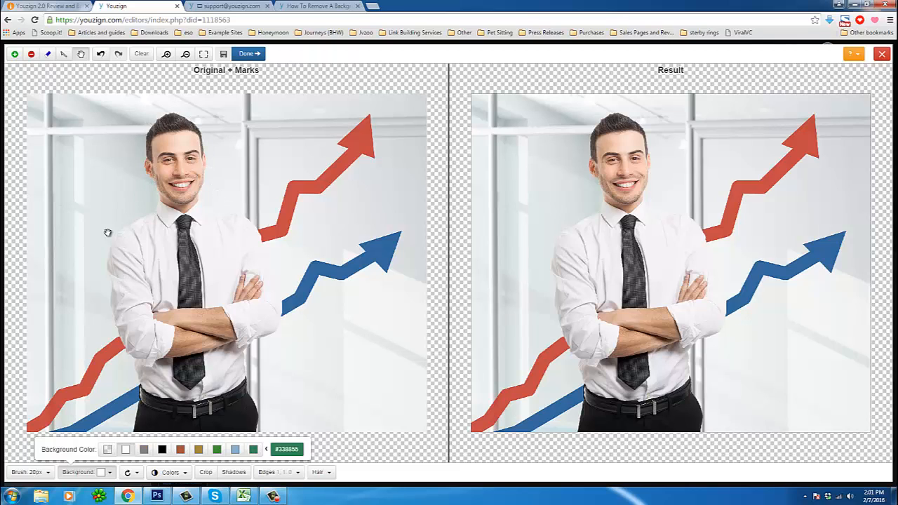
left_click(14, 54)
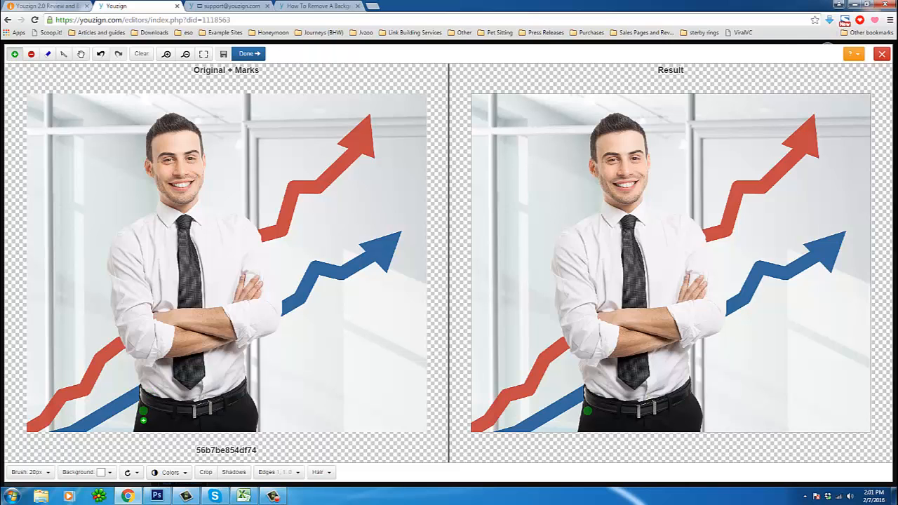
mouse_move(143, 419)
left_mouse_down()
mouse_move(143, 371)
mouse_move(113, 282)
mouse_move(119, 242)
mouse_move(163, 207)
mouse_move(152, 168)
mouse_move(164, 120)
mouse_move(180, 115)
mouse_move(199, 130)
mouse_move(204, 199)
mouse_move(262, 234)
mouse_move(283, 311)
mouse_move(264, 342)
left_mouse_up()
mouse_move(251, 346)
left_mouse_down()
mouse_move(246, 379)
mouse_move(261, 431)
mouse_move(154, 433)
left_mouse_up()
mouse_move(173, 399)
left_mouse_down()
mouse_move(208, 407)
mouse_move(232, 394)
mouse_move(185, 369)
mouse_move(194, 302)
mouse_move(170, 361)
mouse_move(184, 369)
mouse_move(174, 386)
mouse_move(168, 330)
mouse_move(144, 353)
mouse_move(149, 285)
mouse_move(176, 304)
mouse_move(175, 289)
mouse_move(155, 296)
mouse_move(144, 273)
mouse_move(153, 254)
mouse_move(119, 298)
mouse_move(207, 251)
mouse_move(175, 268)
mouse_move(218, 285)
mouse_move(216, 239)
mouse_move(224, 285)
mouse_move(251, 272)
mouse_move(226, 310)
mouse_move(239, 324)
mouse_move(223, 388)
mouse_move(242, 277)
mouse_move(228, 242)
mouse_move(264, 299)
mouse_move(263, 319)
mouse_move(249, 270)
mouse_move(220, 233)
mouse_move(173, 203)
mouse_move(179, 149)
mouse_move(187, 203)
mouse_move(189, 160)
mouse_move(186, 139)
mouse_move(169, 142)
mouse_move(164, 170)
mouse_move(174, 126)
mouse_move(191, 183)
mouse_move(194, 153)
mouse_move(191, 140)
mouse_move(192, 210)
mouse_move(139, 235)
mouse_move(125, 258)
mouse_move(138, 309)
mouse_move(144, 329)
left_mouse_up()
mouse_move(214, 256)
left_mouse_down()
mouse_move(210, 217)
mouse_move(254, 255)
mouse_move(262, 312)
mouse_move(219, 320)
mouse_move(227, 288)
mouse_move(172, 331)
mouse_move(232, 309)
mouse_move(234, 324)
mouse_move(260, 325)
mouse_move(241, 340)
left_mouse_up()
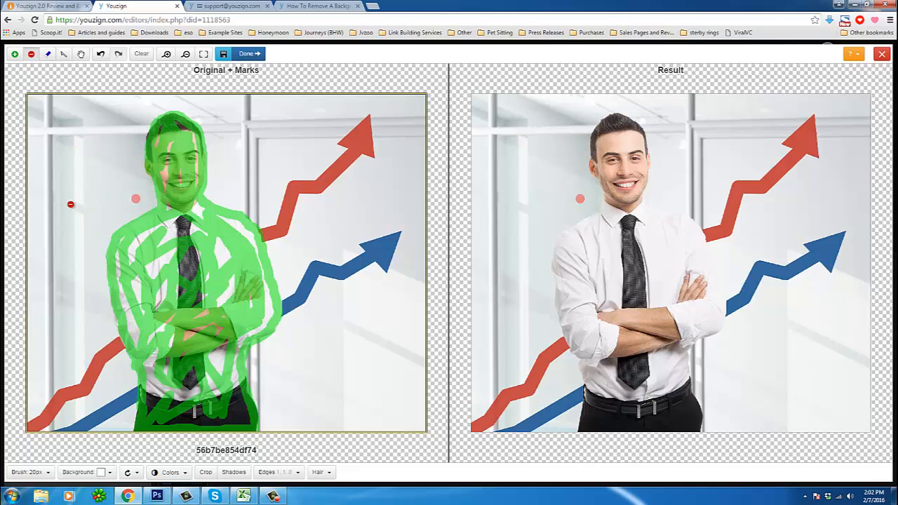
Mark the office background and the arrows on both sides of the businessman and above his head with red removal strokes.
mouse_move(67, 100)
left_mouse_down()
mouse_move(84, 136)
mouse_move(70, 164)
mouse_move(126, 145)
mouse_move(64, 219)
left_mouse_up()
mouse_move(43, 260)
left_mouse_down()
mouse_move(122, 202)
mouse_move(135, 203)
mouse_move(52, 272)
mouse_move(57, 316)
mouse_move(79, 318)
mouse_move(51, 368)
mouse_move(95, 366)
mouse_move(65, 402)
mouse_move(114, 406)
mouse_move(102, 434)
mouse_move(117, 430)
mouse_move(128, 370)
left_mouse_up()
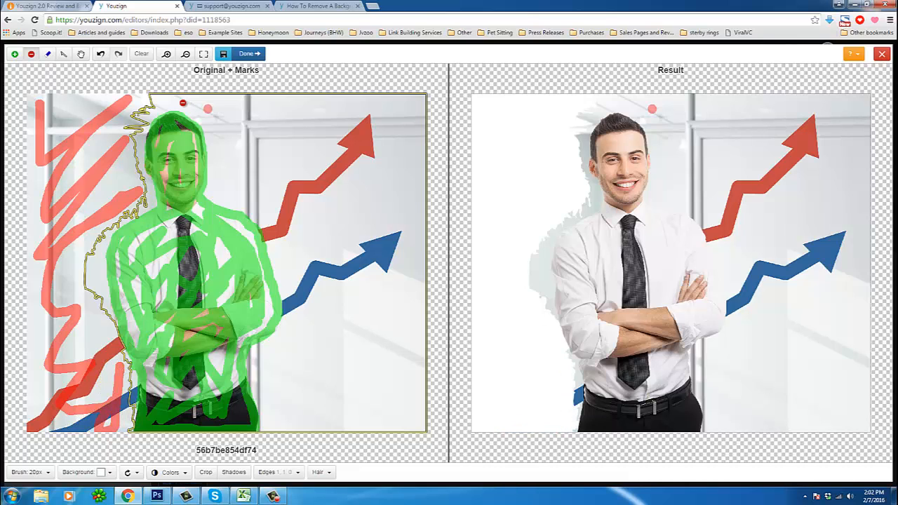
mouse_move(146, 105)
left_mouse_down()
mouse_move(291, 106)
mouse_move(205, 120)
mouse_move(238, 159)
mouse_move(221, 195)
mouse_move(224, 177)
mouse_move(338, 104)
mouse_move(280, 182)
mouse_move(369, 131)
mouse_move(280, 209)
mouse_move(257, 170)
mouse_move(318, 295)
mouse_move(280, 261)
mouse_move(307, 306)
mouse_move(300, 342)
mouse_move(295, 335)
mouse_move(256, 360)
mouse_move(285, 373)
mouse_move(268, 403)
mouse_move(264, 386)
mouse_move(288, 432)
left_mouse_up()
mouse_move(384, 293)
left_mouse_down()
mouse_move(344, 397)
mouse_move(412, 408)
mouse_move(327, 406)
mouse_move(319, 360)
mouse_move(373, 208)
mouse_move(421, 197)
mouse_move(404, 211)
mouse_move(335, 210)
left_mouse_up()
mouse_move(372, 128)
left_mouse_down()
mouse_move(401, 124)
mouse_move(320, 126)
mouse_move(410, 98)
mouse_move(409, 167)
mouse_move(414, 161)
mouse_move(390, 183)
left_mouse_up()
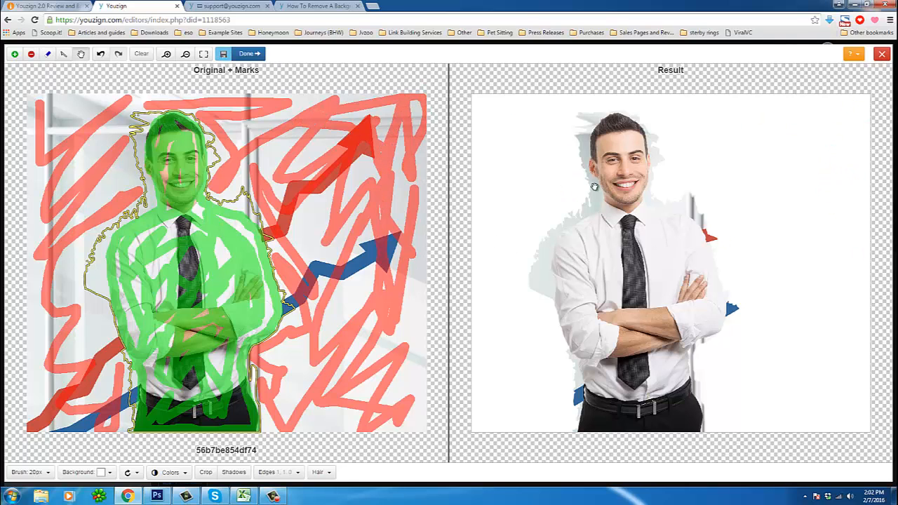
Remove the leftover background patches around the businessman's head, neck, shoulders and arms with additional red marks close to his outline.
left_click_drag(73, 181, 151, 208)
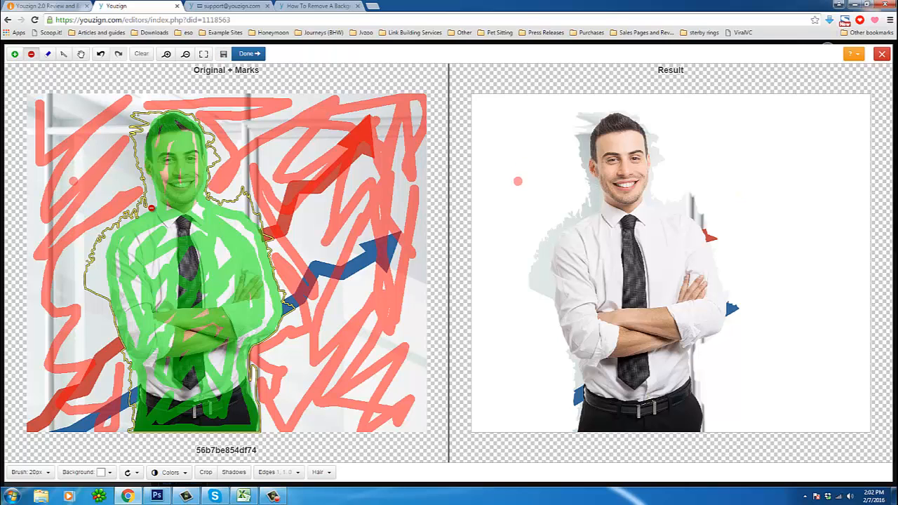
left_click(140, 131)
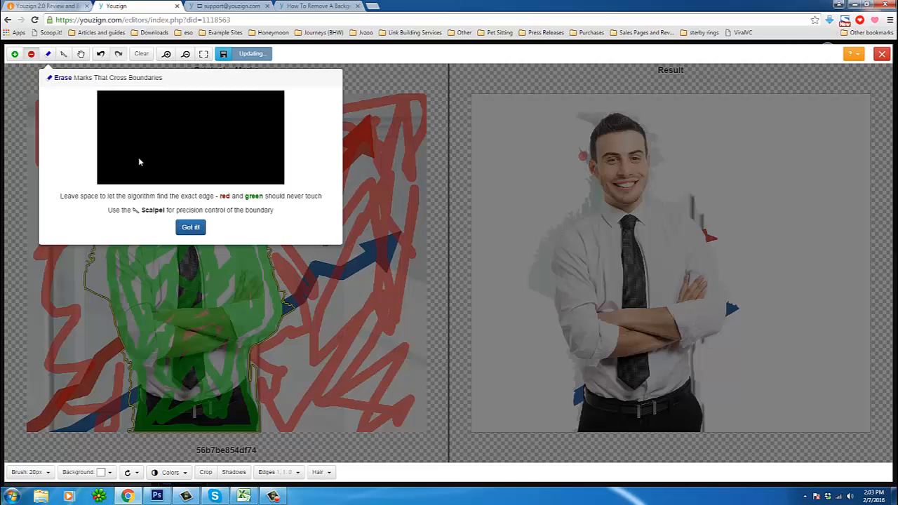
left_click(190, 228)
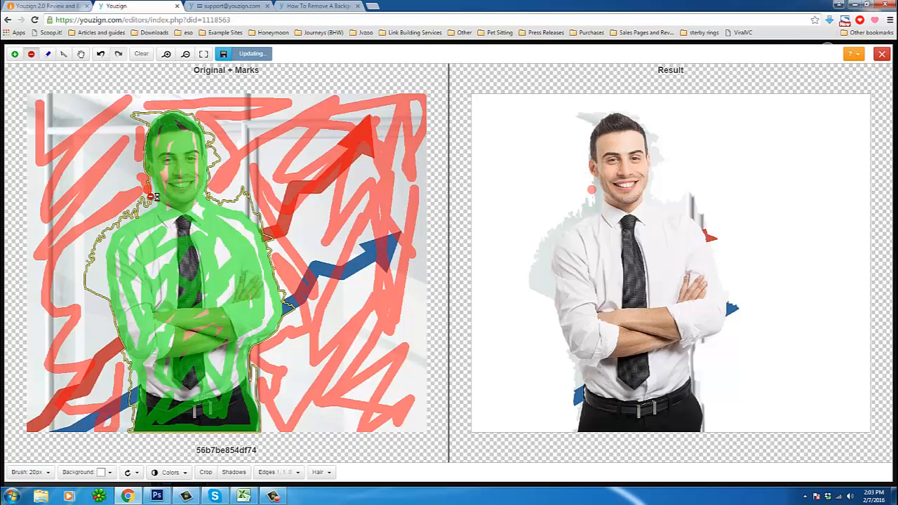
left_click(135, 212)
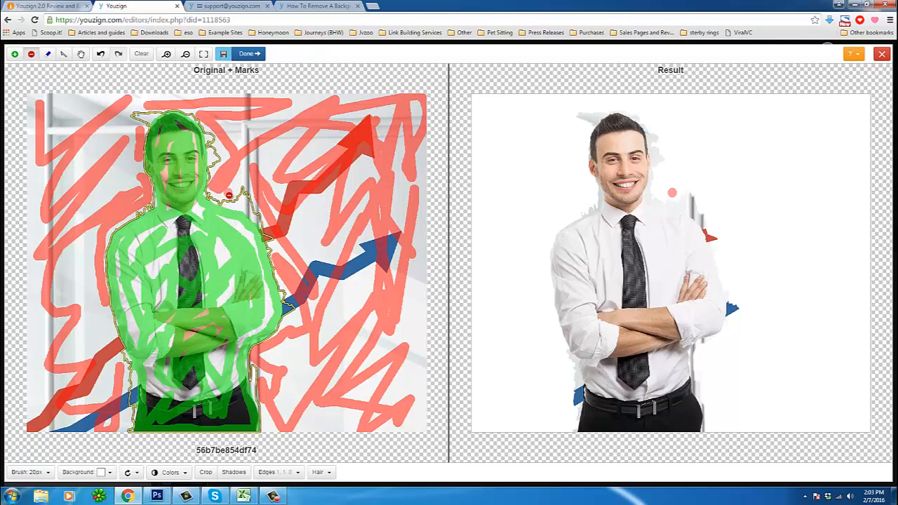
left_click(225, 193)
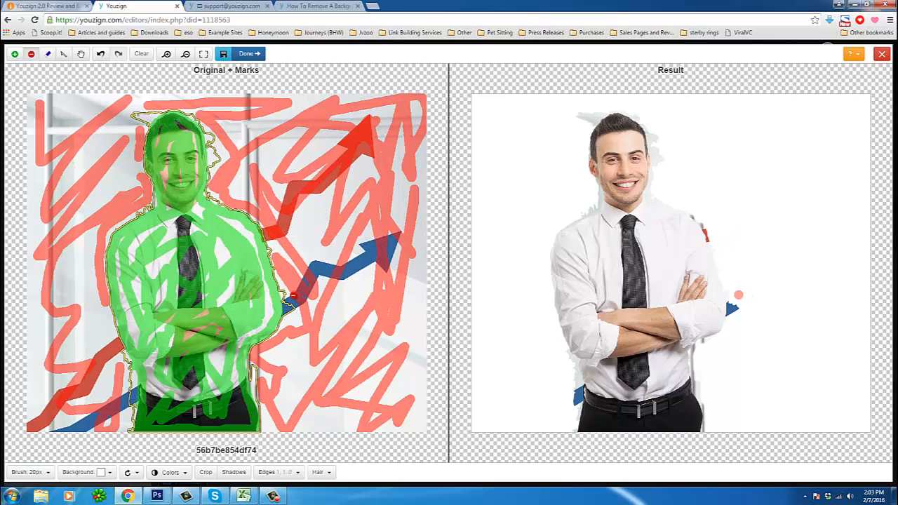
left_click(293, 299)
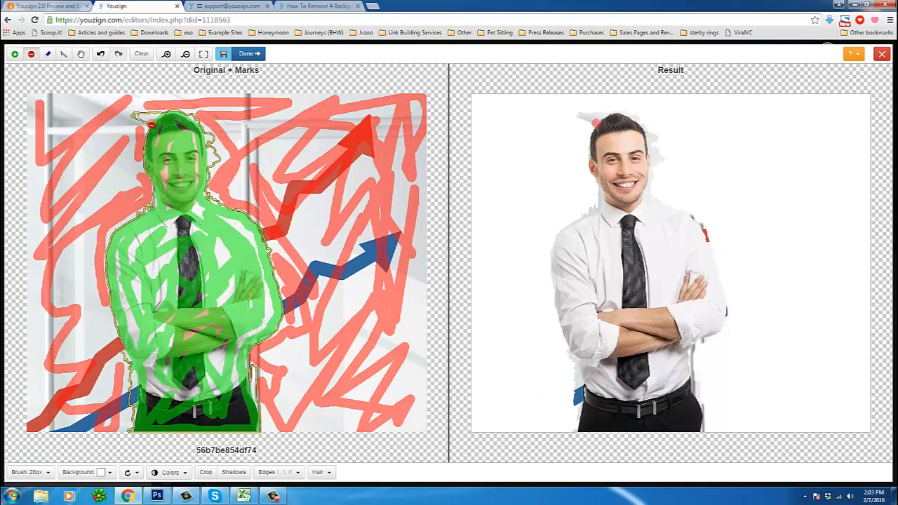
left_click(134, 134)
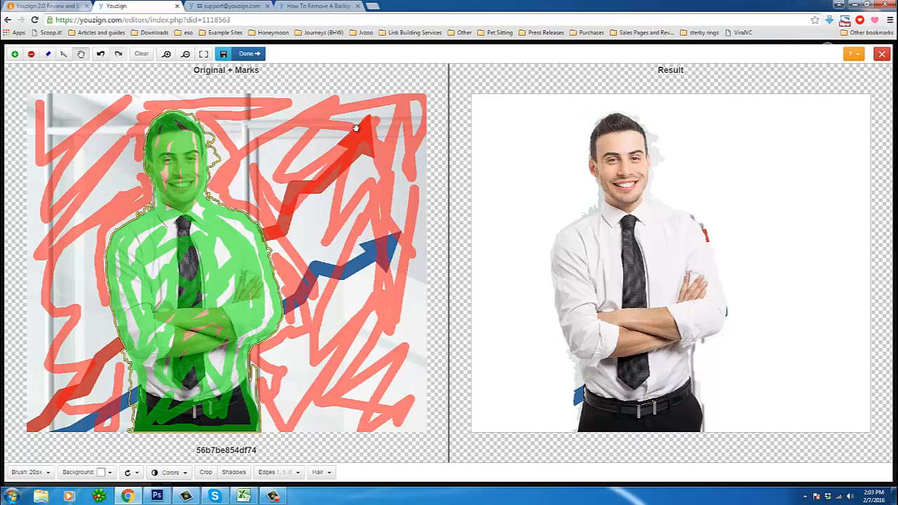
mouse_move(202, 118)
left_mouse_down()
mouse_move(218, 135)
mouse_move(225, 172)
left_mouse_up()
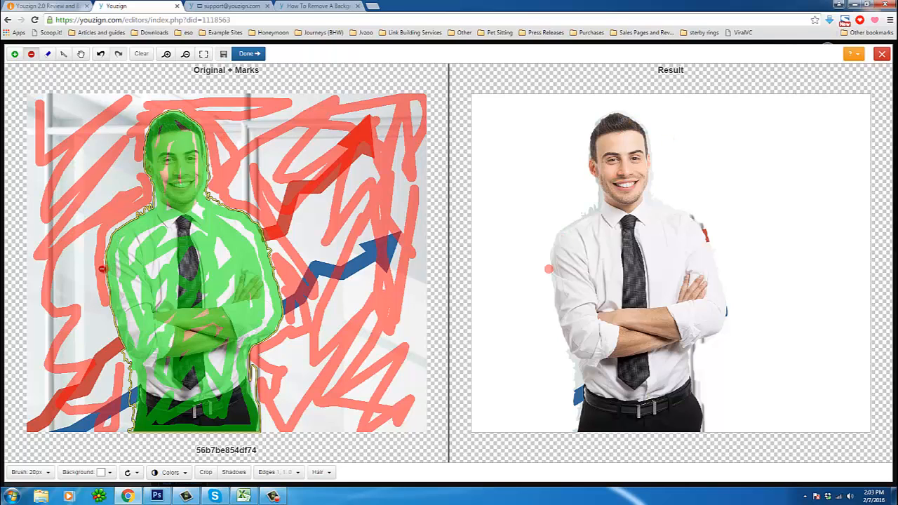
Paint red removal marks over the entire businessman, enlarging the brush to 40px for the remaining spots, and apply the result to the banner.
mouse_move(149, 243)
left_mouse_down()
mouse_move(169, 147)
mouse_move(156, 210)
mouse_move(194, 195)
mouse_move(145, 299)
mouse_move(167, 159)
mouse_move(84, 332)
left_mouse_up()
mouse_move(205, 93)
left_mouse_down()
mouse_move(169, 250)
mouse_move(198, 106)
mouse_move(122, 288)
mouse_move(175, 120)
mouse_move(151, 144)
mouse_move(140, 203)
mouse_move(193, 113)
mouse_move(155, 340)
mouse_move(158, 205)
mouse_move(155, 398)
mouse_move(249, 213)
mouse_move(154, 434)
mouse_move(230, 191)
mouse_move(199, 179)
mouse_move(176, 221)
mouse_move(200, 151)
mouse_move(222, 311)
mouse_move(245, 203)
mouse_move(214, 405)
mouse_move(282, 242)
mouse_move(270, 372)
mouse_move(254, 429)
mouse_move(172, 430)
mouse_move(238, 421)
mouse_move(200, 411)
mouse_move(186, 339)
mouse_move(118, 327)
mouse_move(202, 259)
mouse_move(191, 208)
mouse_move(124, 181)
mouse_move(145, 132)
mouse_move(199, 148)
mouse_move(209, 125)
mouse_move(150, 347)
mouse_move(200, 363)
mouse_move(146, 395)
mouse_move(137, 230)
mouse_move(155, 151)
left_mouse_up()
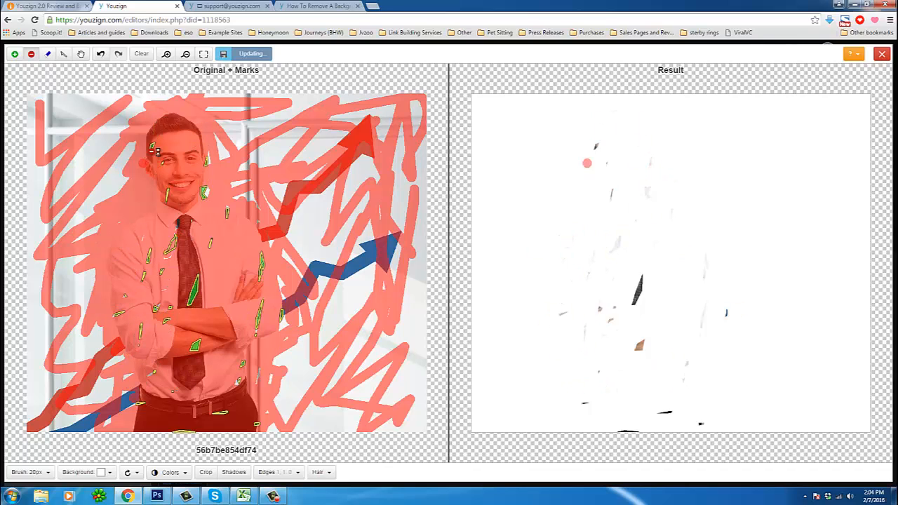
left_click(48, 472)
left_click(147, 449)
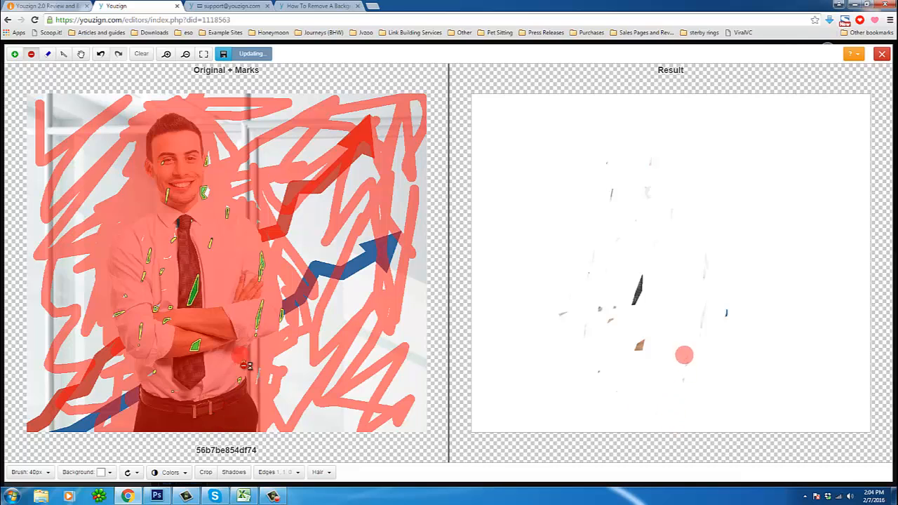
mouse_move(246, 366)
left_mouse_down()
mouse_move(160, 388)
mouse_move(200, 345)
mouse_move(284, 315)
mouse_move(260, 301)
mouse_move(257, 250)
mouse_move(246, 293)
mouse_move(207, 275)
mouse_move(155, 329)
mouse_move(114, 318)
mouse_move(158, 248)
mouse_move(164, 263)
mouse_move(208, 256)
mouse_move(224, 198)
mouse_move(188, 200)
mouse_move(175, 178)
mouse_move(223, 162)
mouse_move(207, 173)
mouse_move(222, 196)
mouse_move(199, 226)
left_mouse_up()
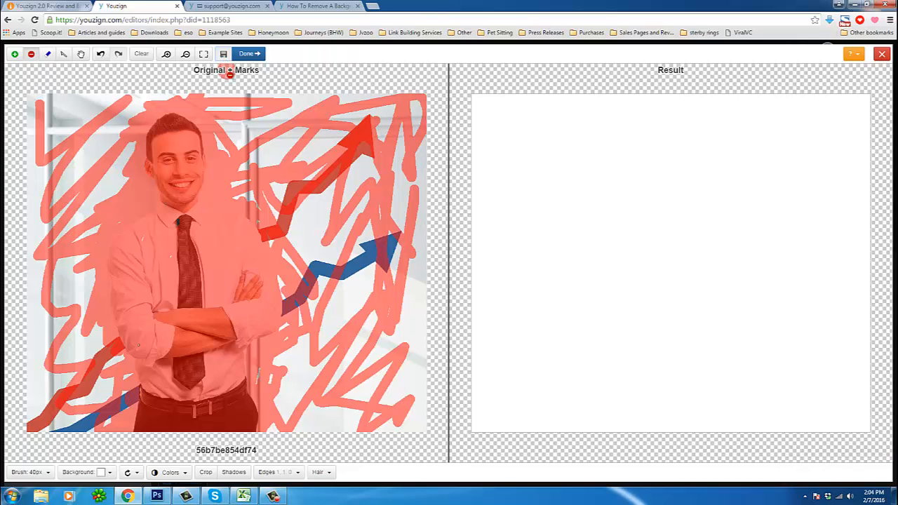
left_click(239, 59)
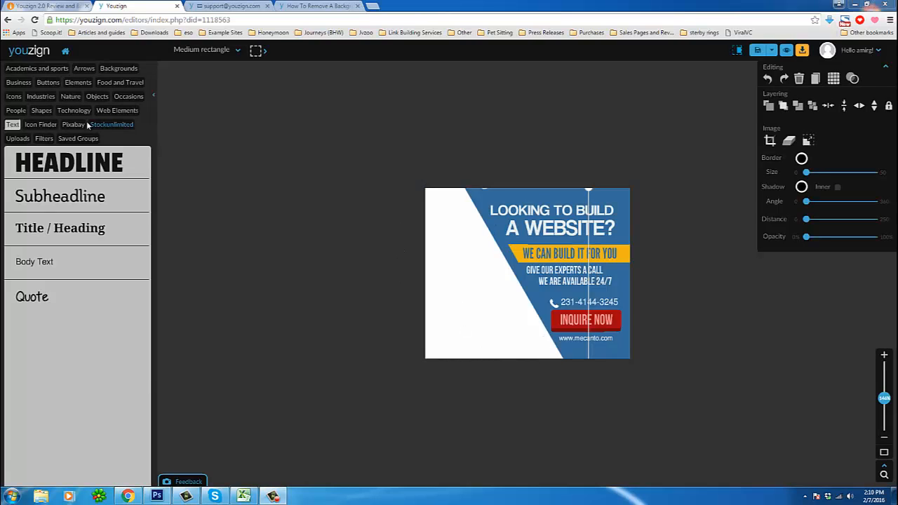
Search the Pixabay image library for "website".
left_click(48, 83)
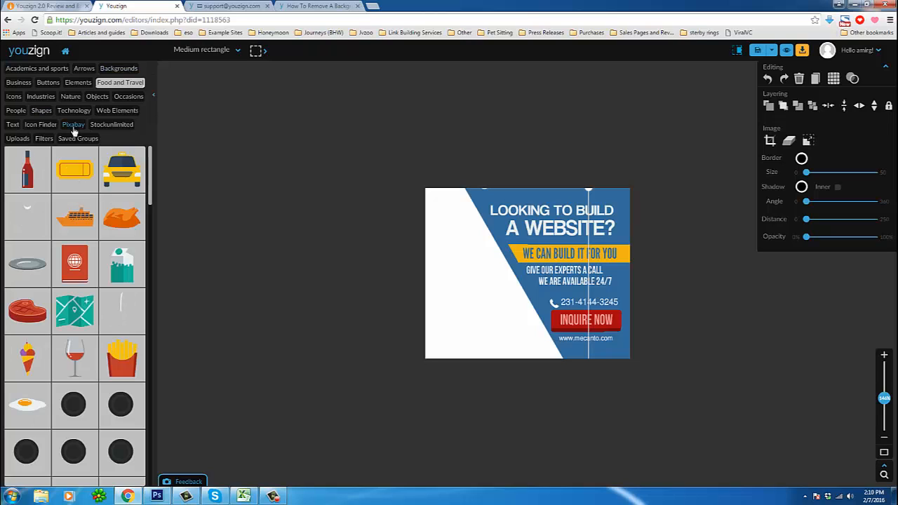
left_click(72, 125)
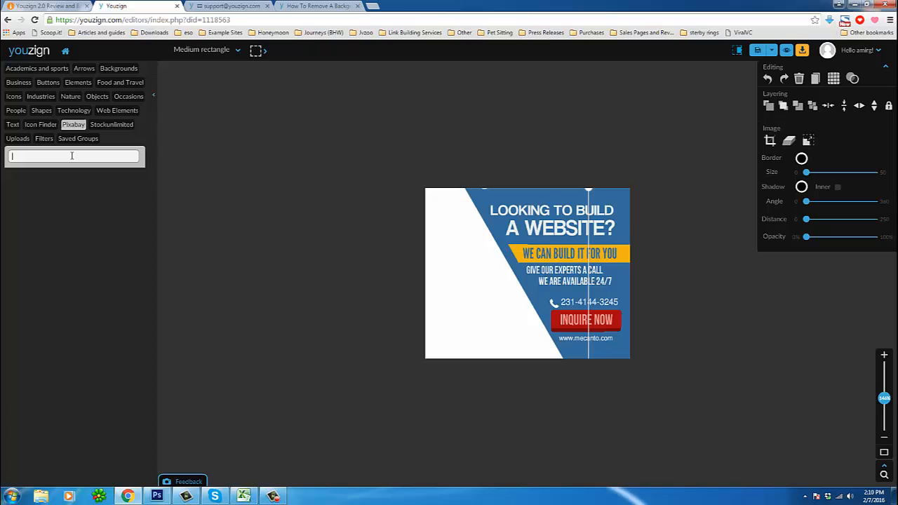
left_click(72, 156)
type("webs")
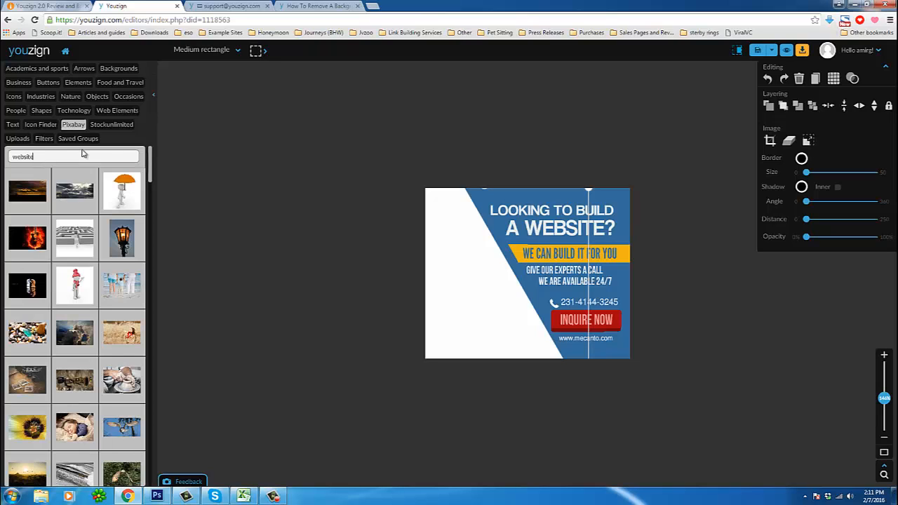
type("ite")
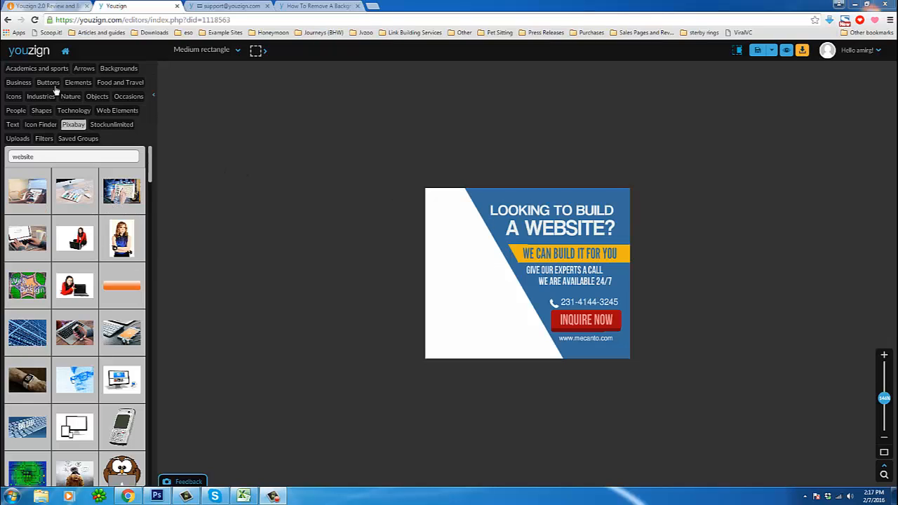
Insert the photo of hands using a tablet, move it to the banner's upper-left area, and enlarge it to the banner's full height.
mouse_move(126, 207)
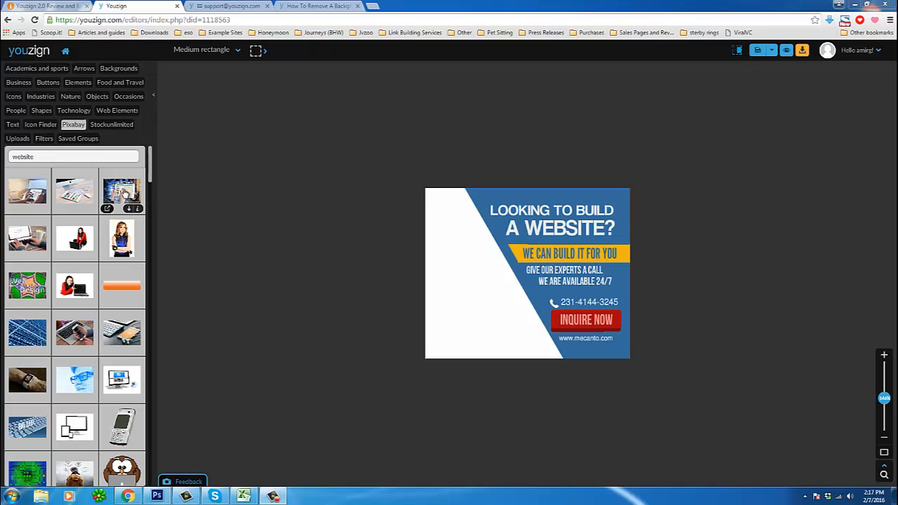
left_click(124, 192)
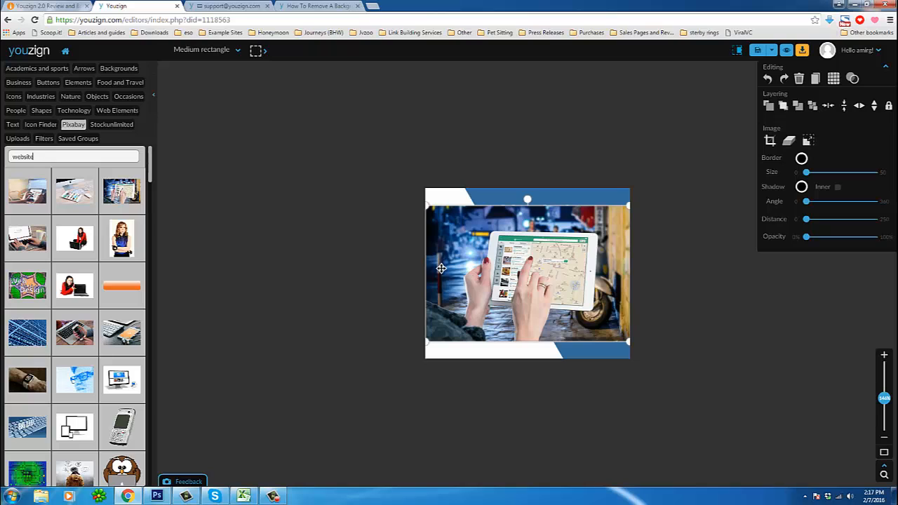
left_click_drag(440, 268, 377, 244)
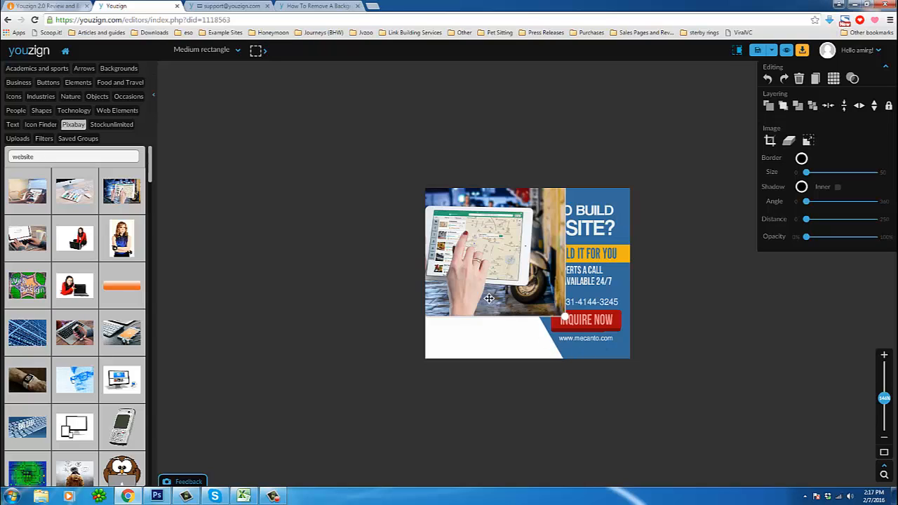
left_click_drag(470, 304, 455, 304)
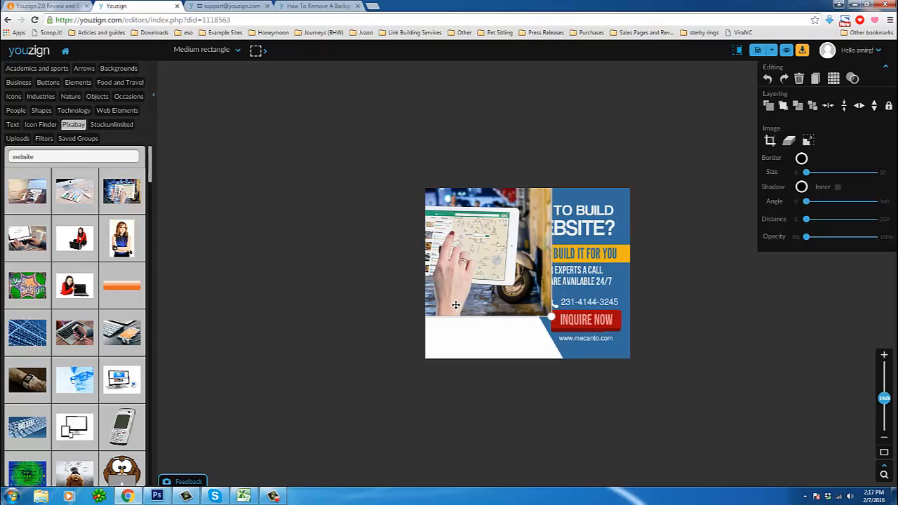
left_click_drag(551, 317, 611, 370)
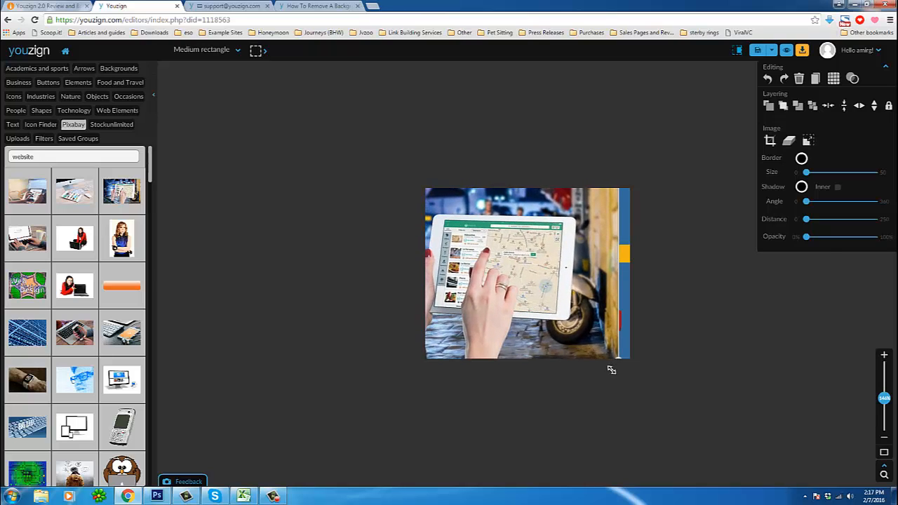
left_click(612, 370)
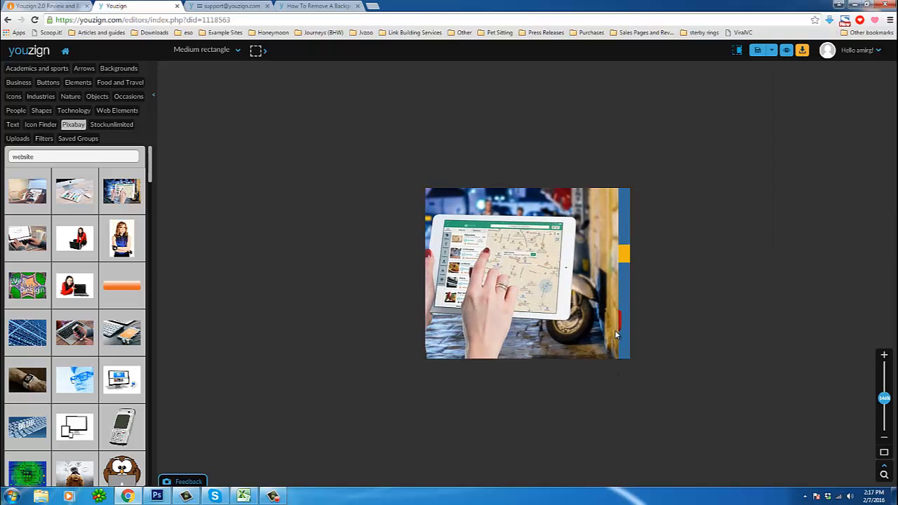
Send the tablet photo to the back and bring it forward one level so it sits behind the blue shape and text.
left_click(445, 347)
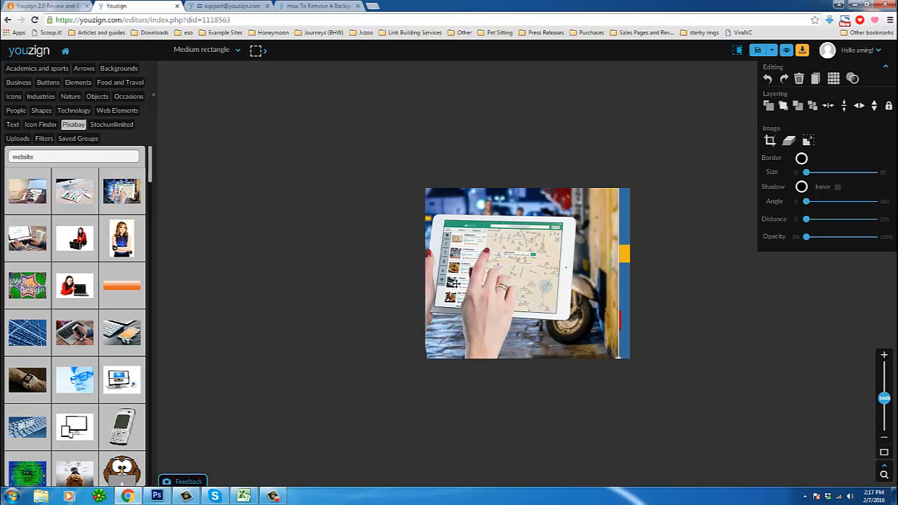
left_click(814, 107)
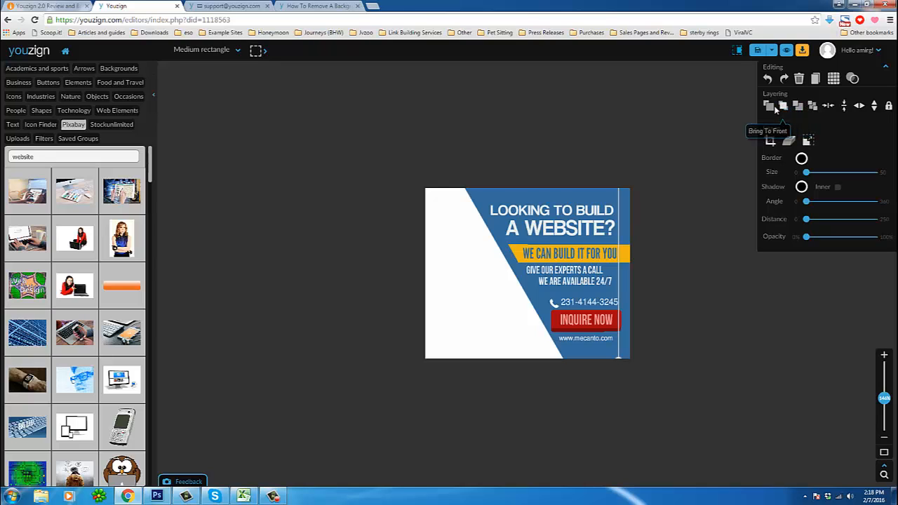
left_click(770, 107)
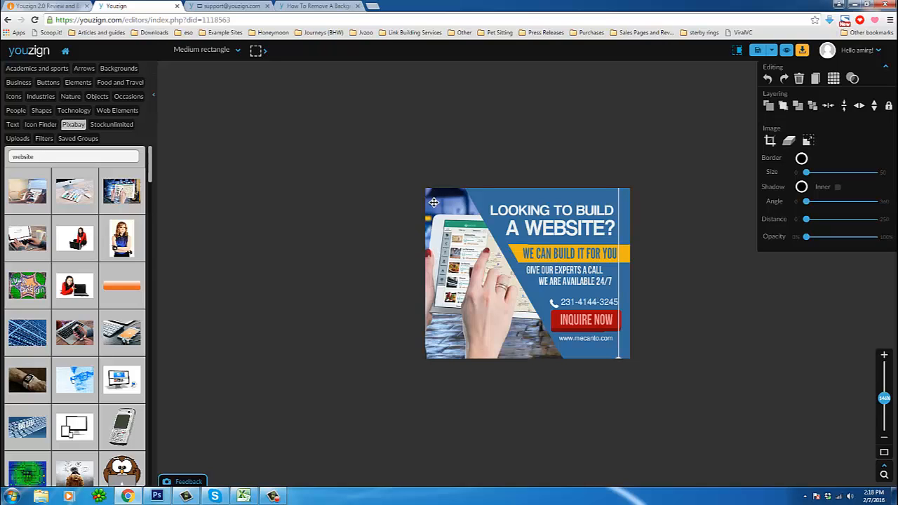
Shift the tablet photo further left behind the blue shape, and delete it from the banner.
left_click(463, 277)
left_click(451, 282)
mouse_move(446, 284)
left_mouse_down()
mouse_move(419, 291)
mouse_move(447, 284)
left_mouse_up()
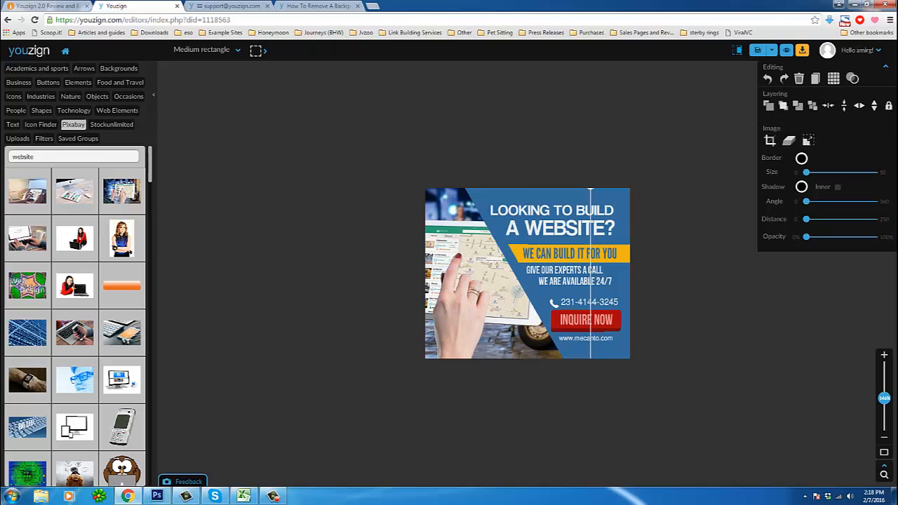
key("Delete")
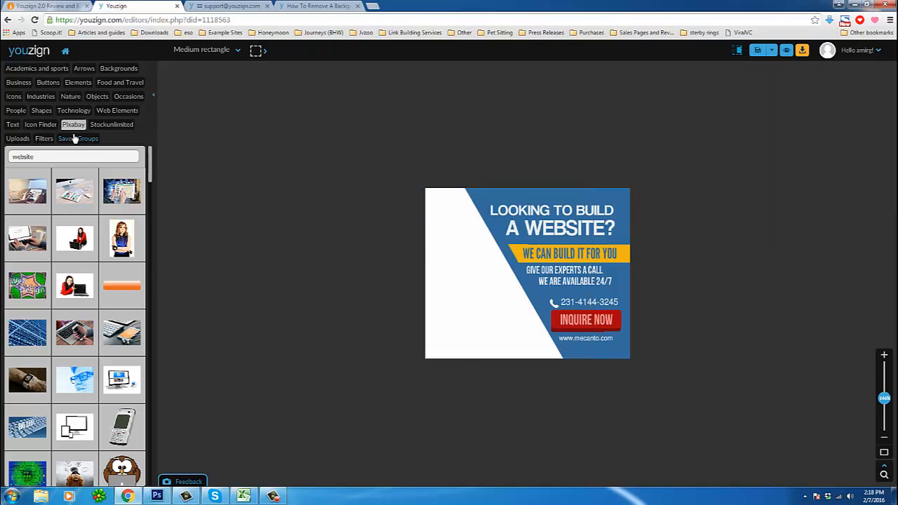
Browse the Web Elements, Elements and People graphics in the image library.
left_click(130, 113)
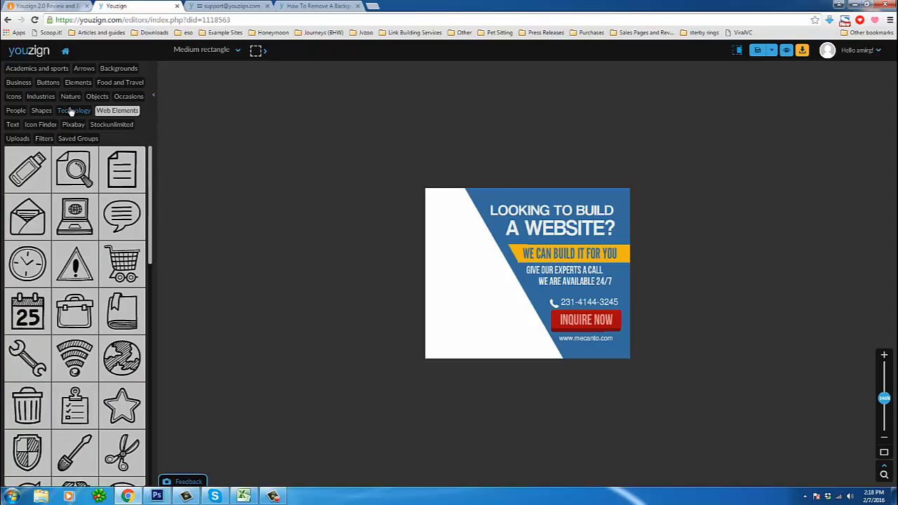
left_click(89, 85)
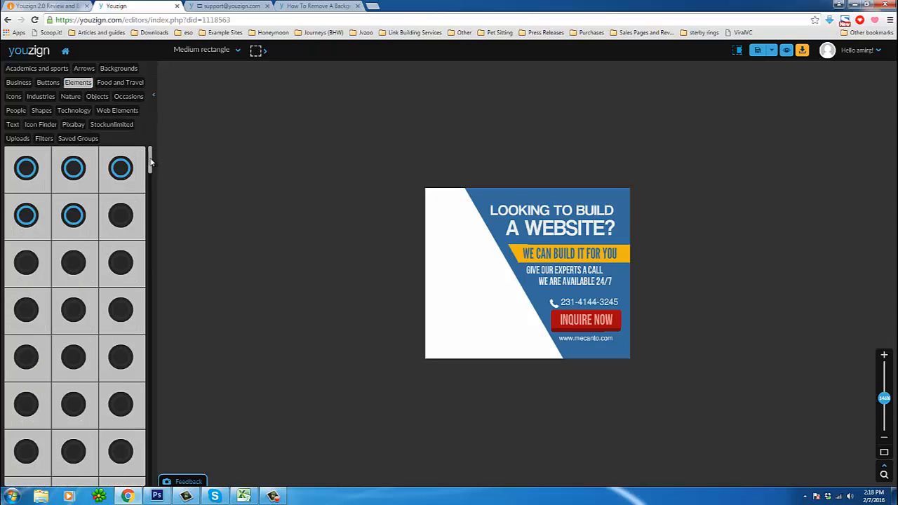
scroll(142, 278, "down", 10)
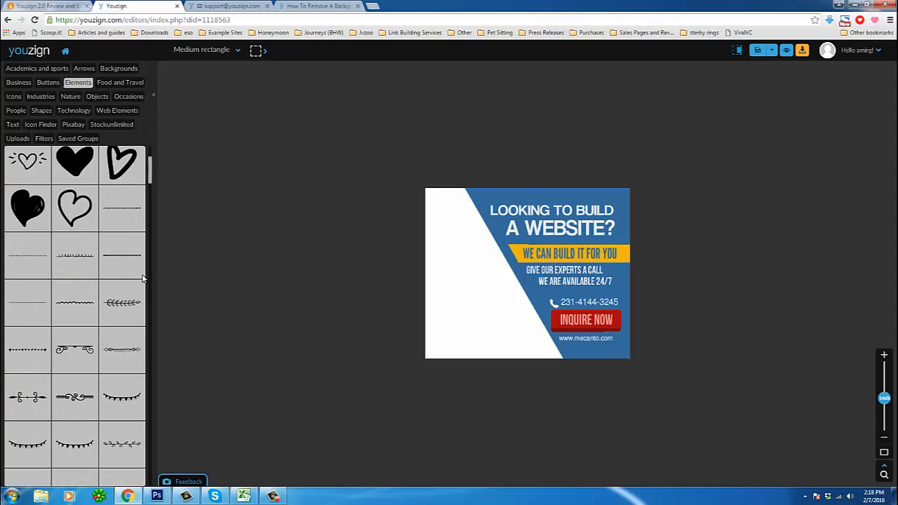
scroll(143, 279, "down", 8)
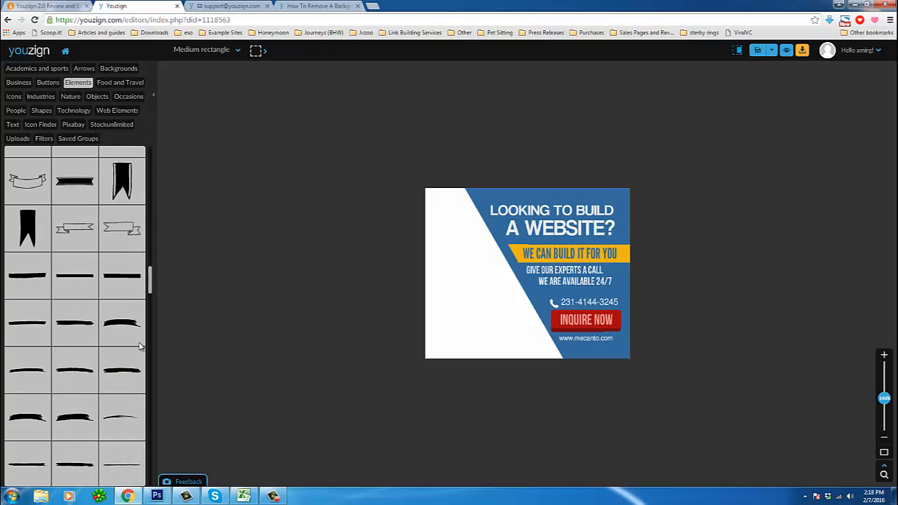
scroll(129, 319, "down", 5)
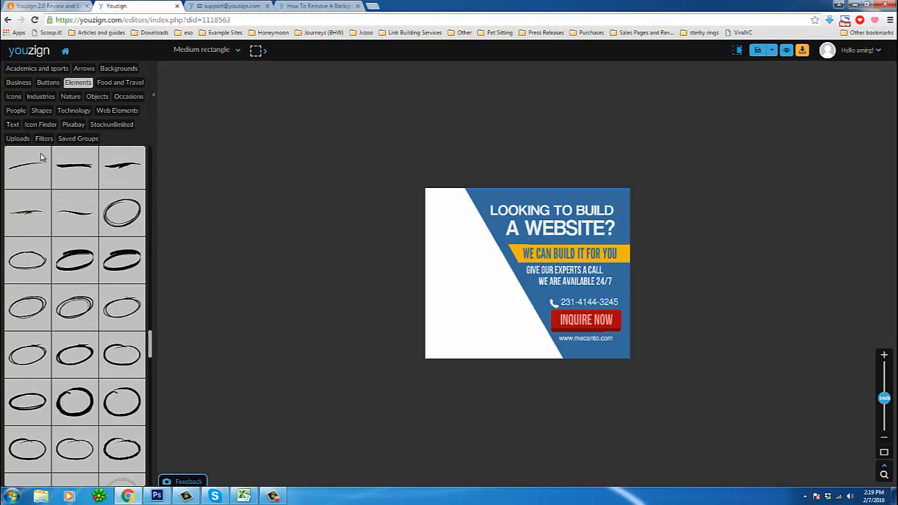
left_click(16, 112)
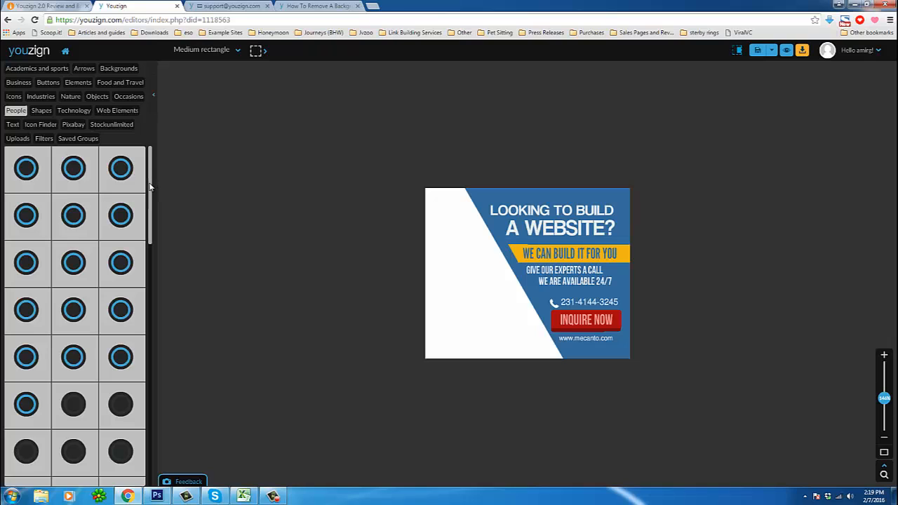
left_click_drag(150, 232, 151, 391)
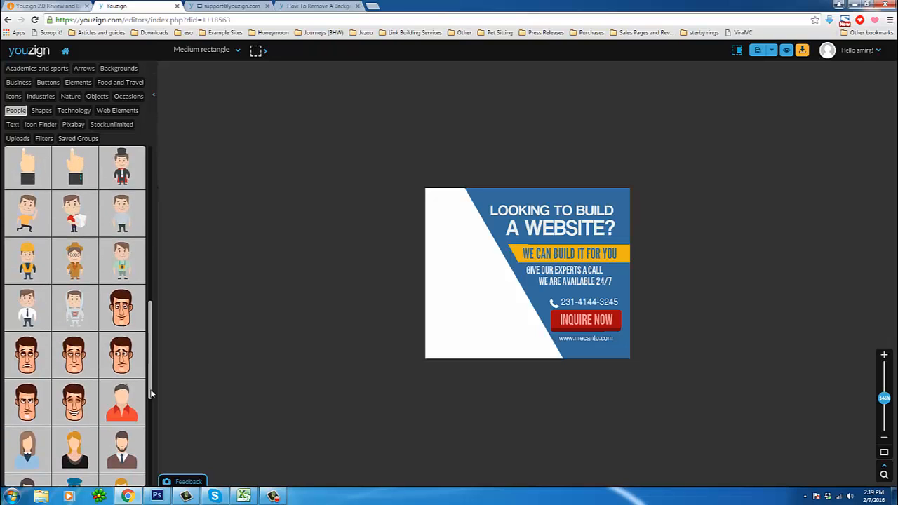
Try the Pixabay photo of a person in a knit hat at the banner's upper-left corner, and delete it.
left_click(73, 124)
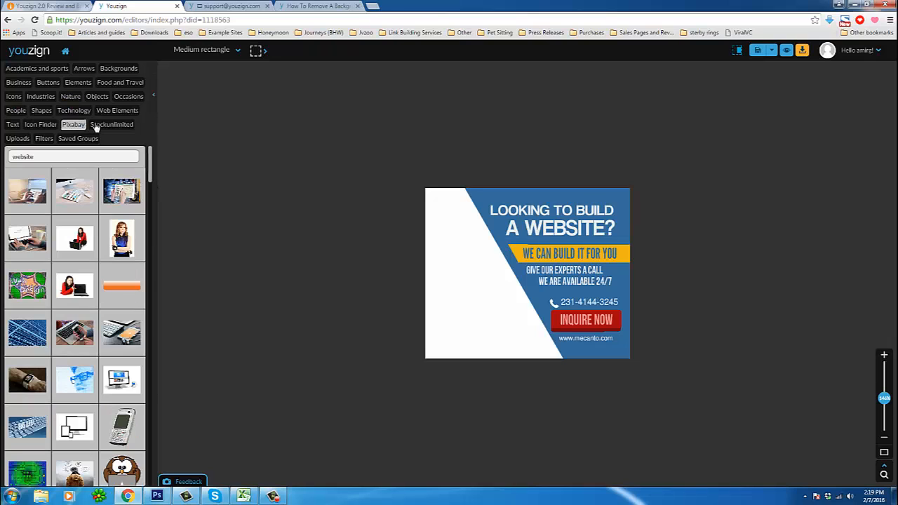
scroll(96, 186, "down", 3)
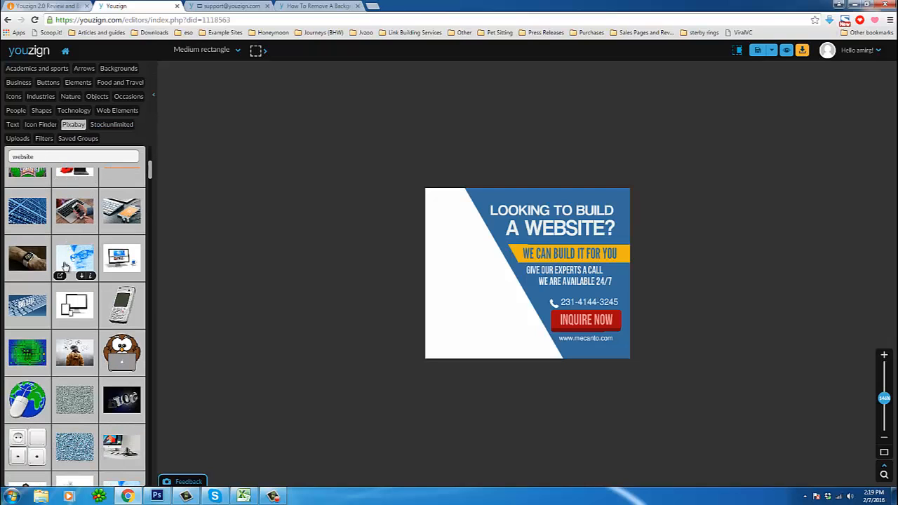
scroll(63, 261, "down", 1)
scroll(58, 323, "down", 1)
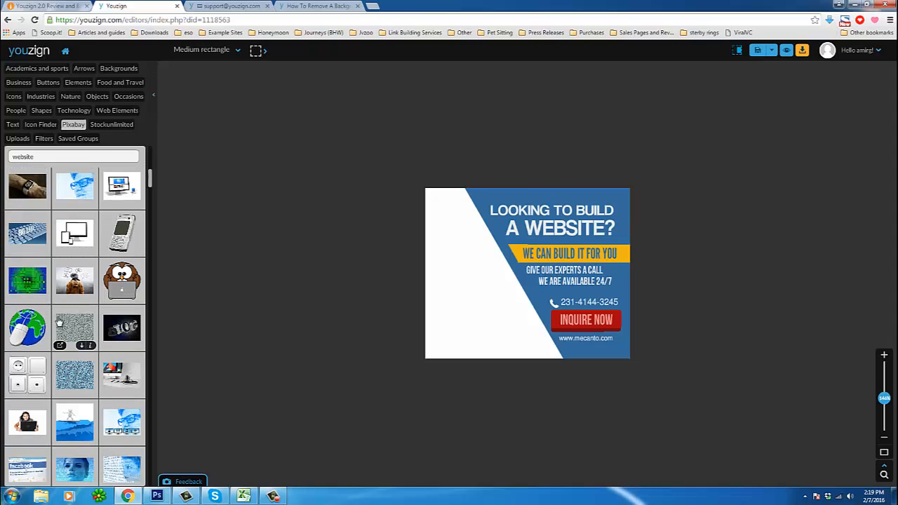
scroll(60, 322, "down", 1)
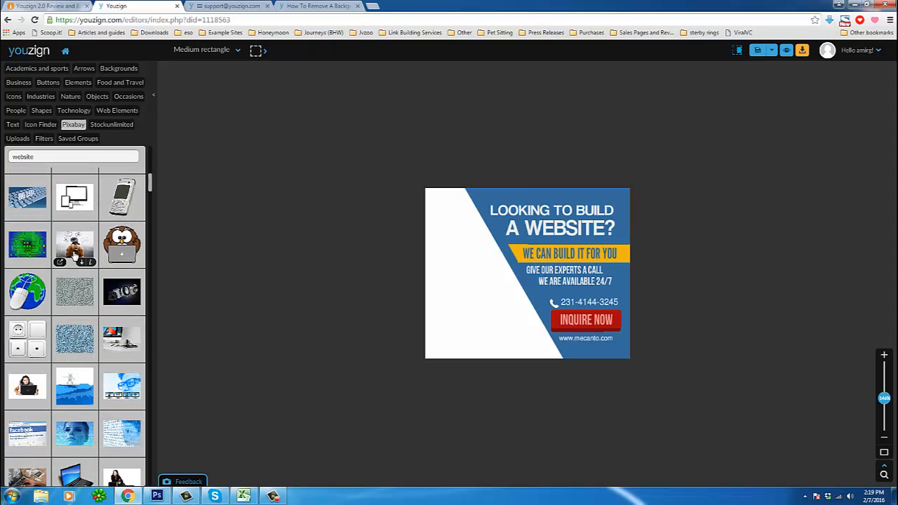
left_click(75, 249)
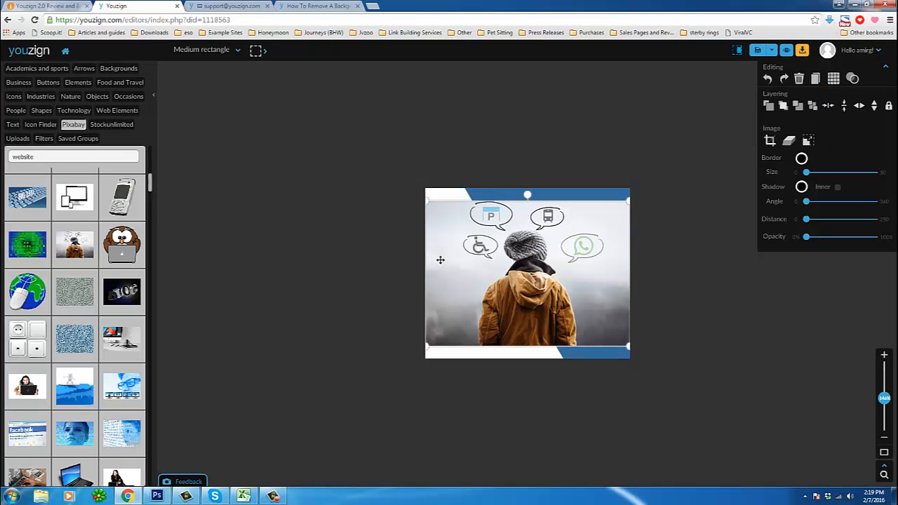
left_click_drag(473, 278, 450, 266)
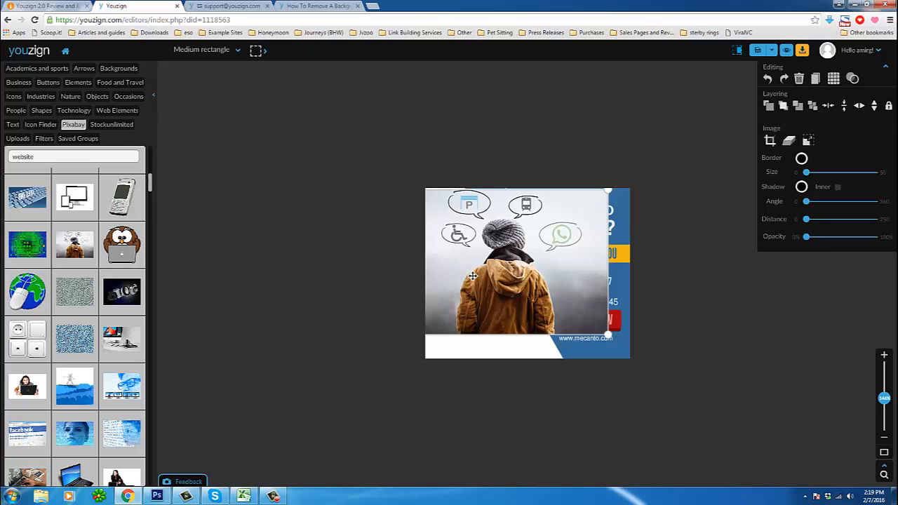
key("Delete")
Insert the blue woman's face photo with binary code, align it to the banner's upper-left corner, and enlarge it to cover the banner.
scroll(114, 302, "down", 3)
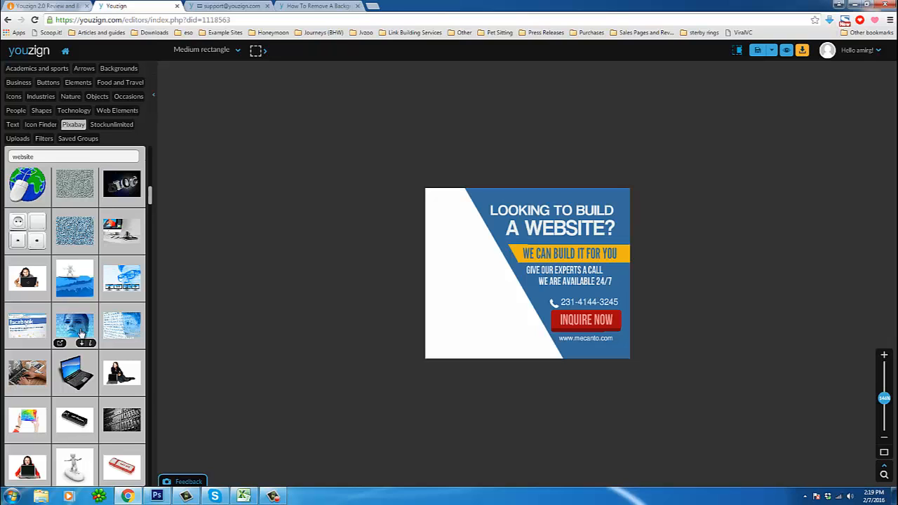
left_click(80, 333)
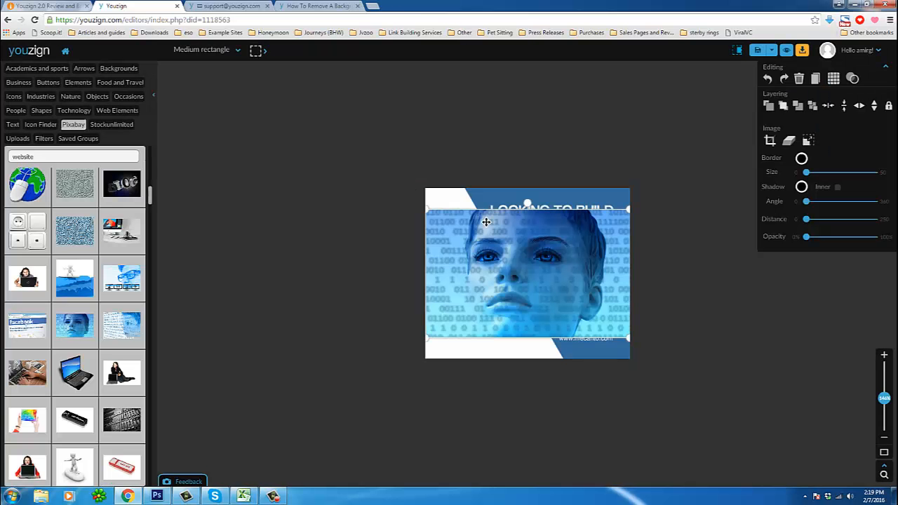
left_click_drag(468, 267, 435, 240)
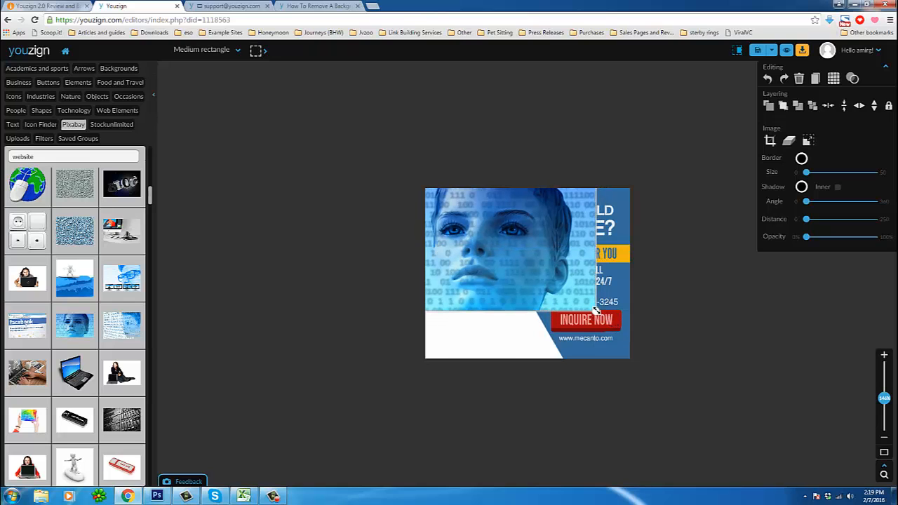
left_click_drag(596, 311, 663, 409)
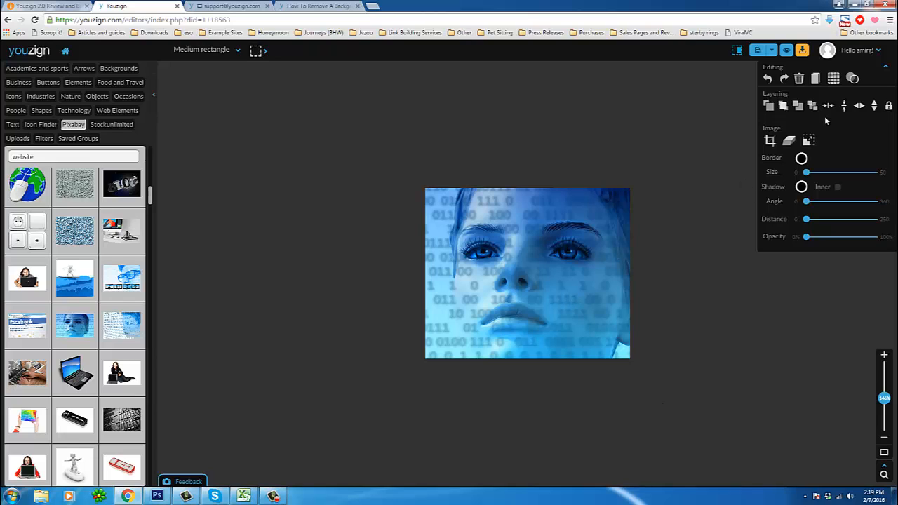
Send the binary-code face photo to the back, bring it forward one level, and shift it left behind the blue shape.
left_click(814, 106)
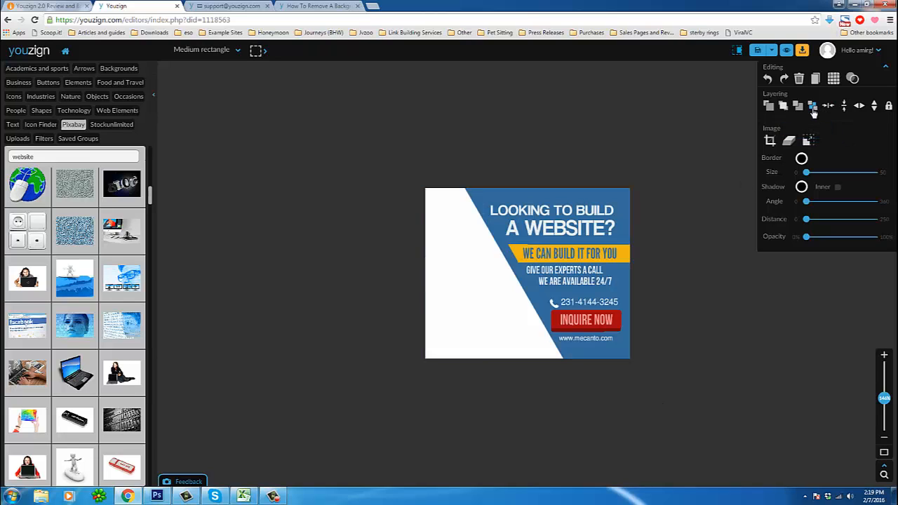
left_click(769, 106)
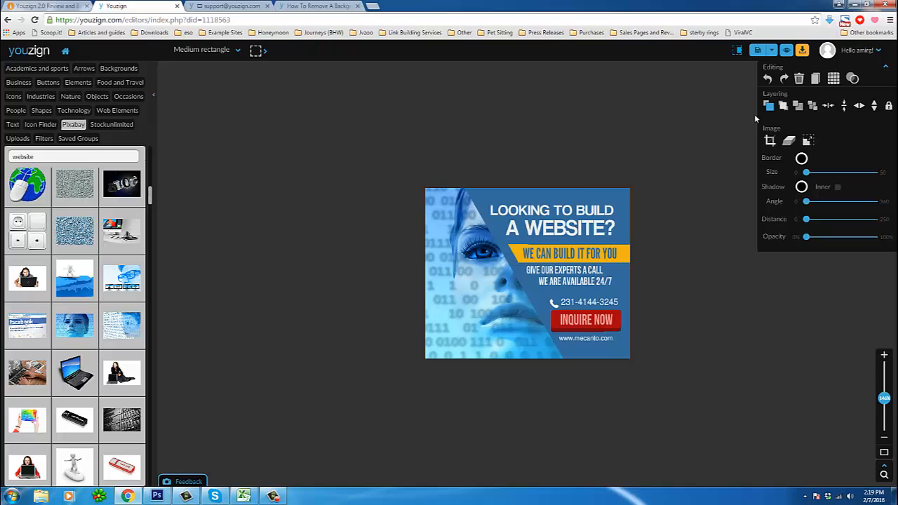
left_click(470, 272)
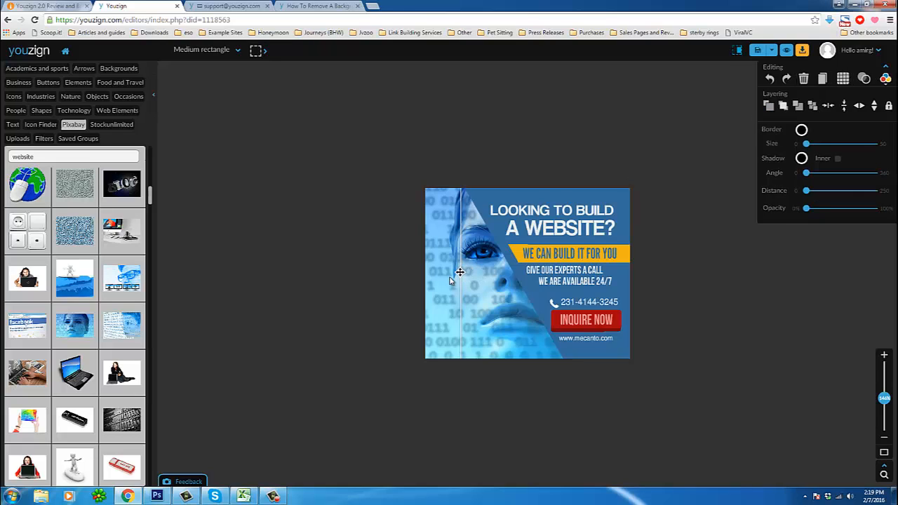
left_click(444, 278)
left_click_drag(453, 276, 414, 275)
left_click(467, 284)
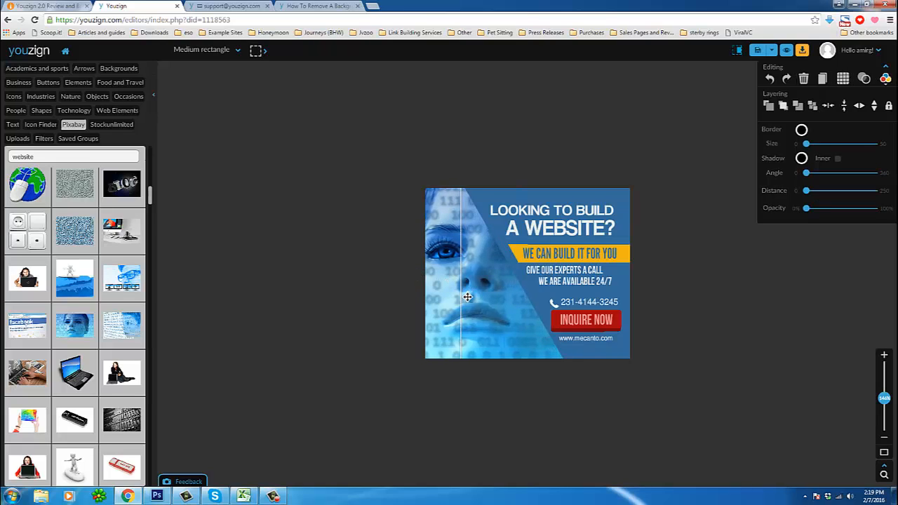
left_click(449, 293)
mouse_move(451, 283)
left_mouse_down()
mouse_move(450, 298)
mouse_move(449, 285)
left_mouse_up()
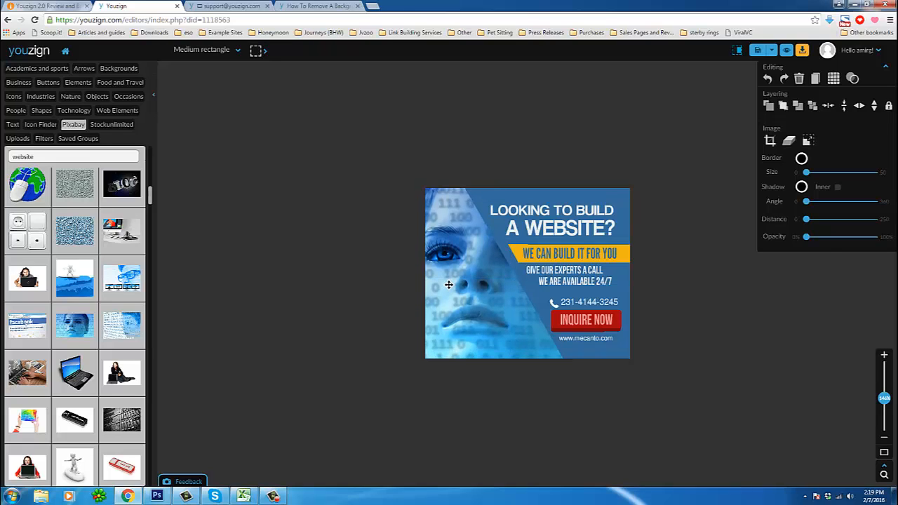
left_click(352, 304)
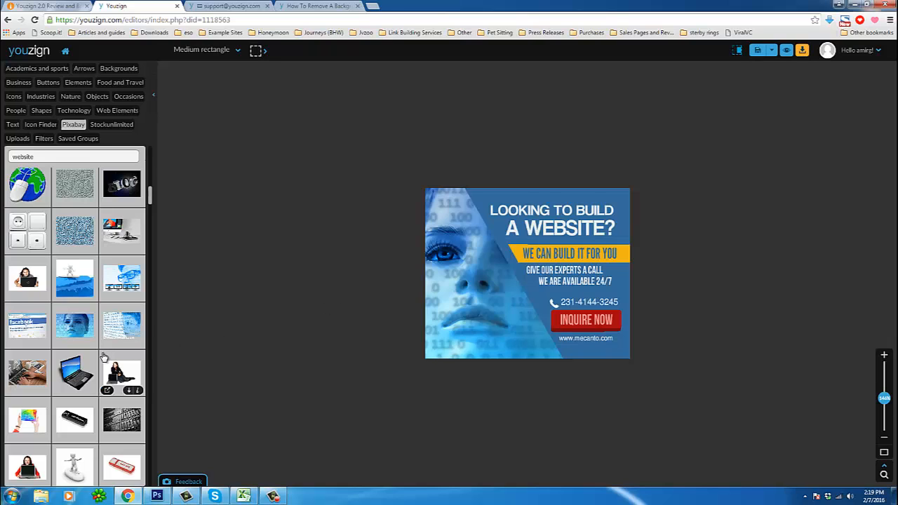
Look through more "website" images for a replacement, and delete the binary-code face photo from the banner.
scroll(103, 358, "down", 3)
scroll(103, 357, "down", 6)
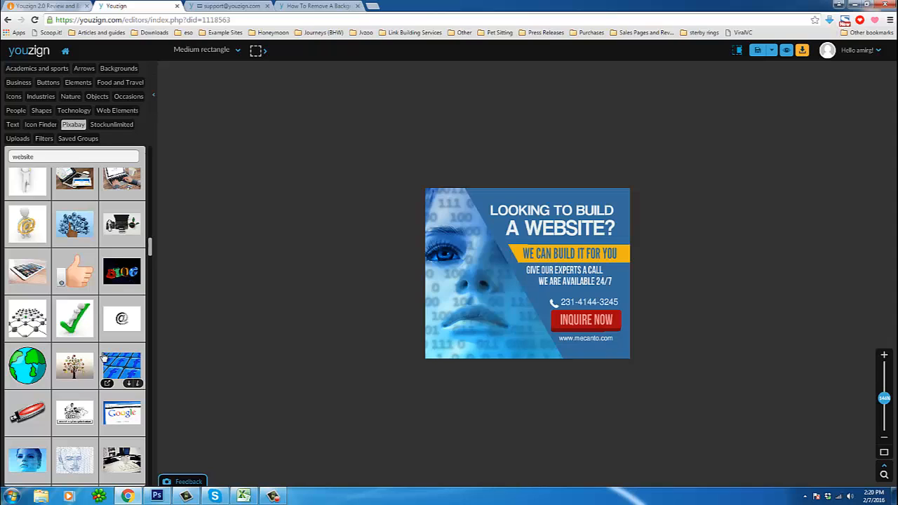
scroll(104, 358, "down", 3)
scroll(104, 357, "down", 1)
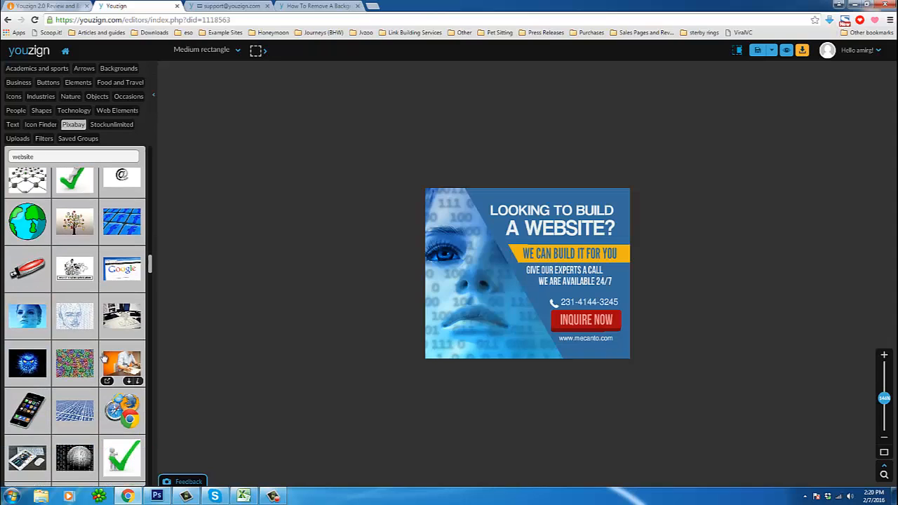
left_click(435, 329)
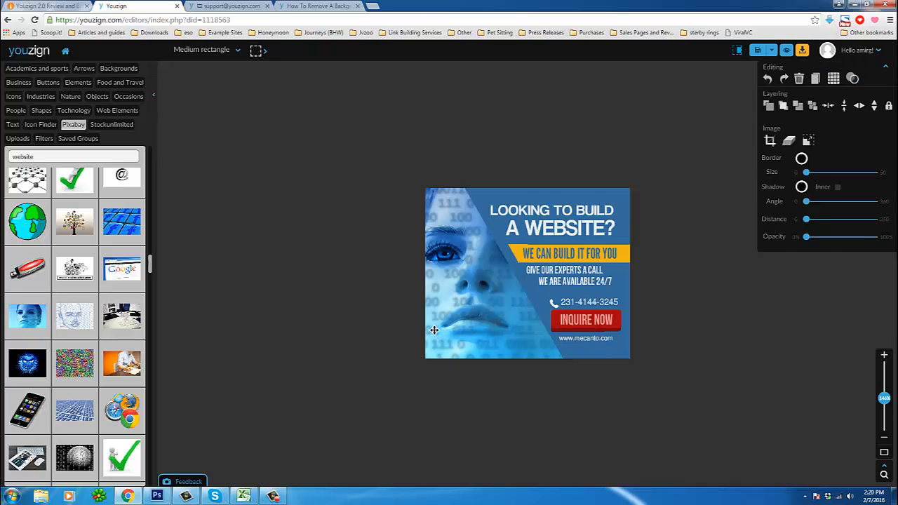
key("Delete")
Insert the blue wireframe face drawing, move it to the banner's upper-left corner, and enlarge it to cover the banner.
left_click(74, 321)
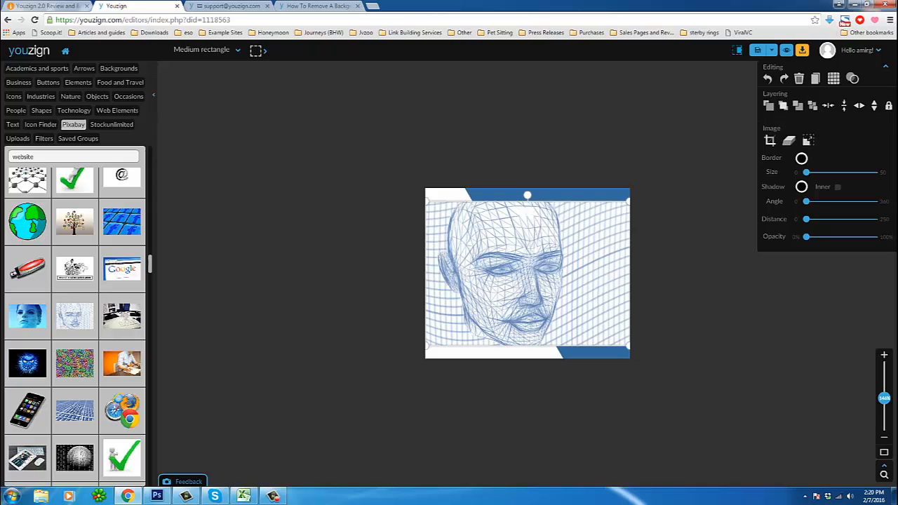
left_click_drag(453, 250, 426, 229)
left_click_drag(605, 324, 657, 365)
left_click(656, 365)
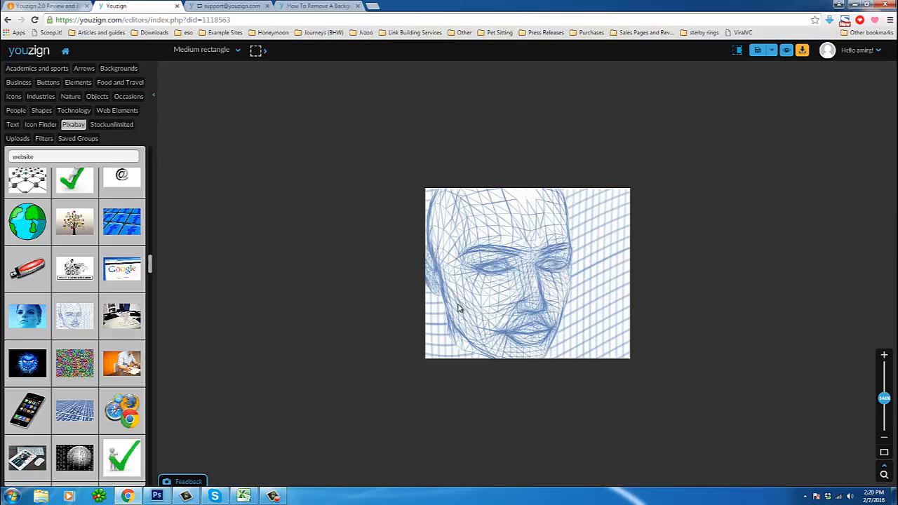
left_click(442, 311)
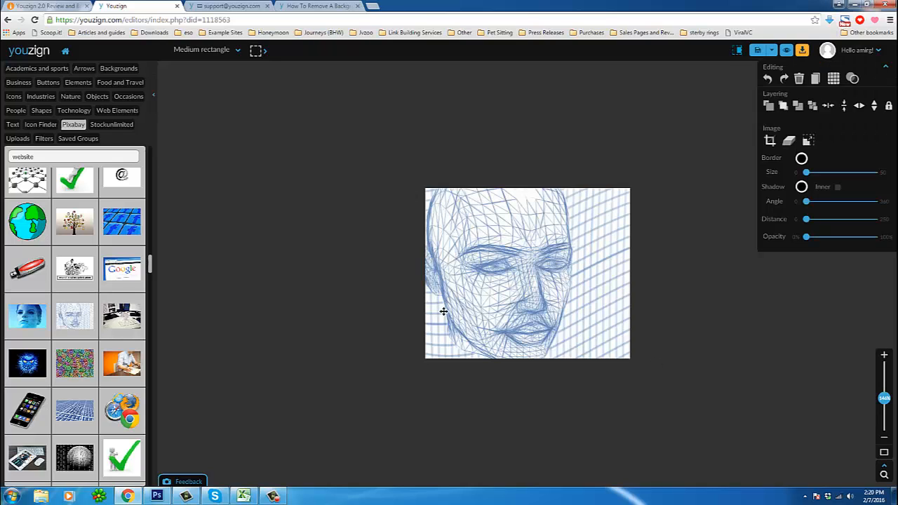
Send the wireframe face to the back, bring it forward one level, and shift it left behind the blue shape.
left_click(814, 109)
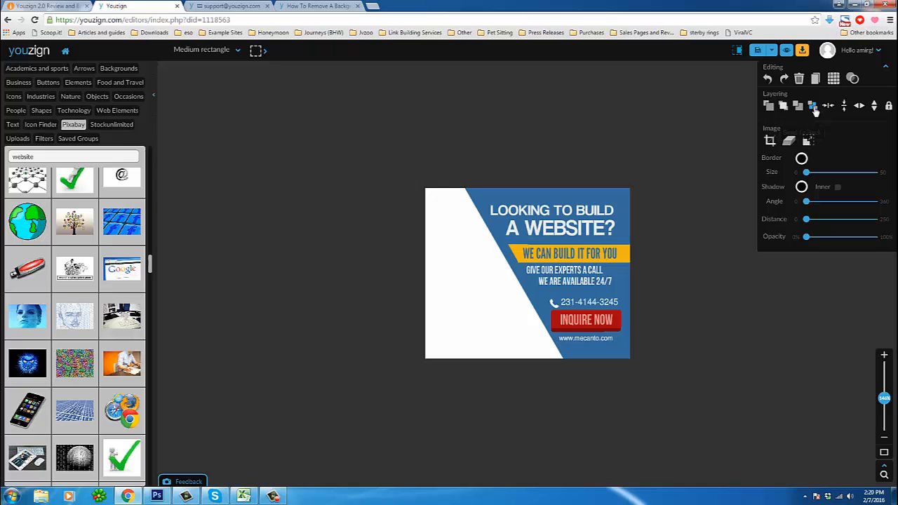
left_click(769, 106)
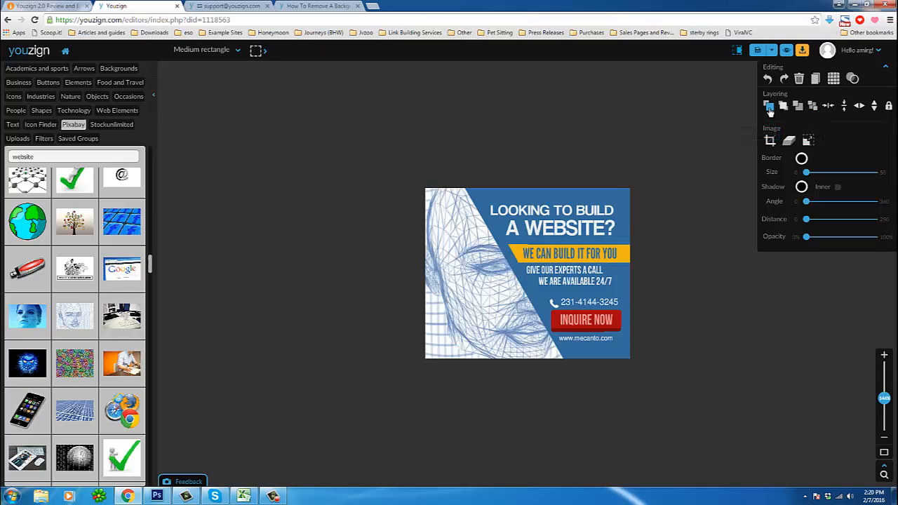
left_click(464, 280)
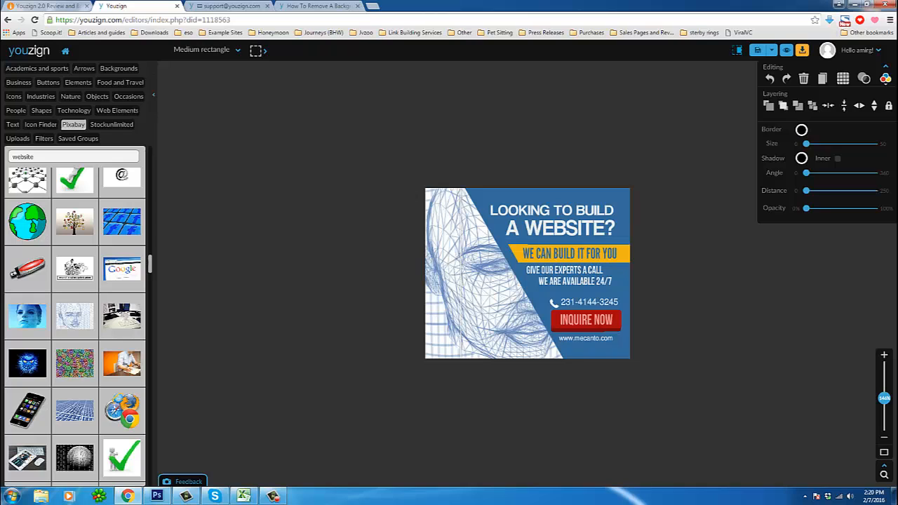
left_click(450, 295)
left_click_drag(445, 291, 421, 304)
left_click(359, 340)
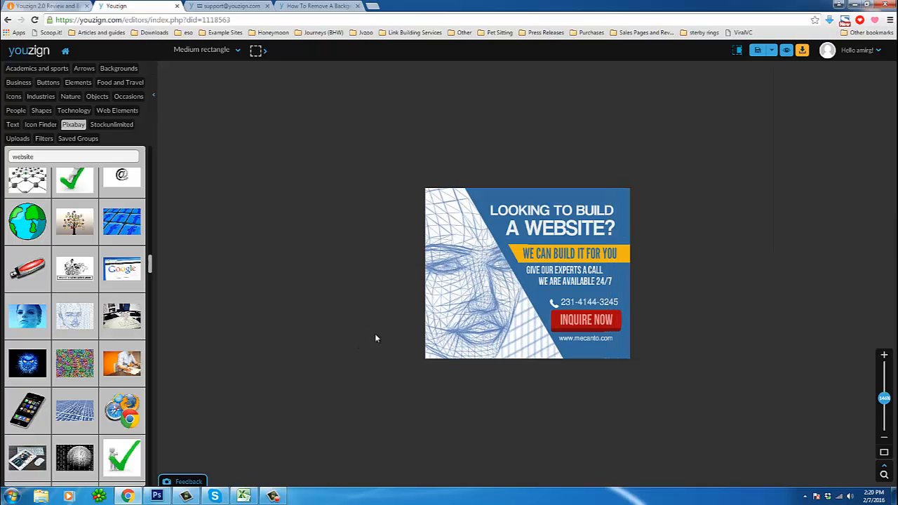
Look through more "website" images for a replacement, and delete the wireframe face from the banner.
scroll(63, 344, "down", 3)
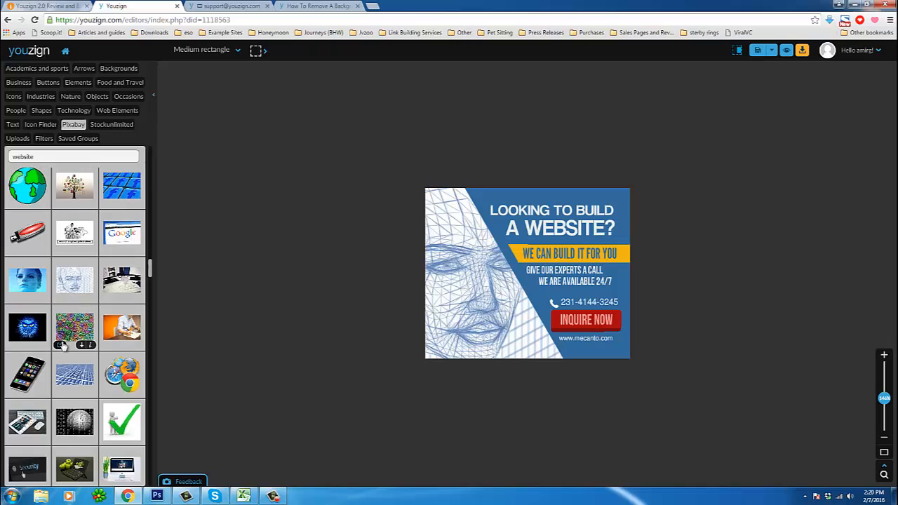
scroll(63, 344, "down", 1)
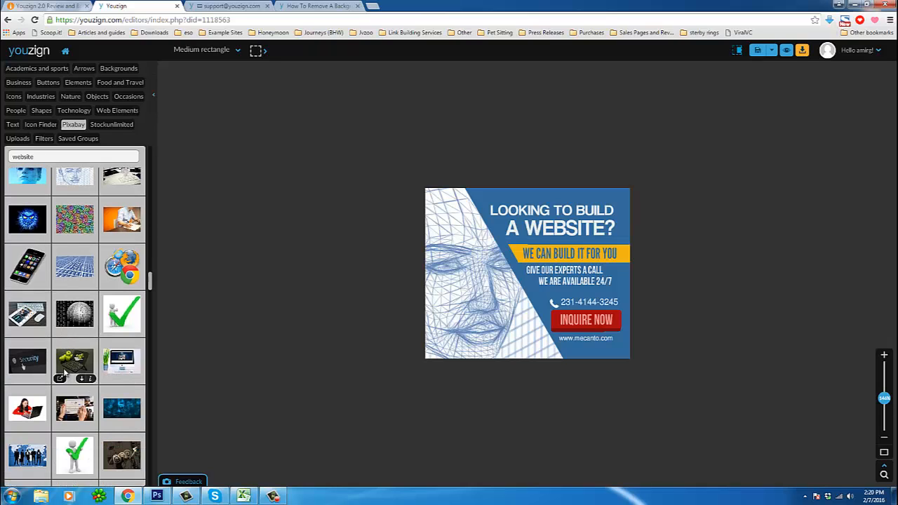
scroll(64, 351, "down", 2)
scroll(65, 372, "down", 1)
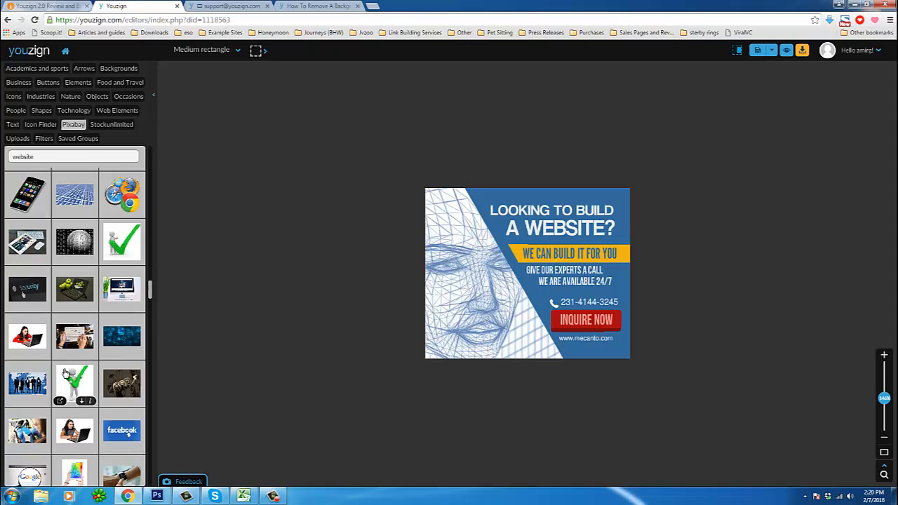
scroll(64, 372, "down", 1)
scroll(64, 374, "up", 1)
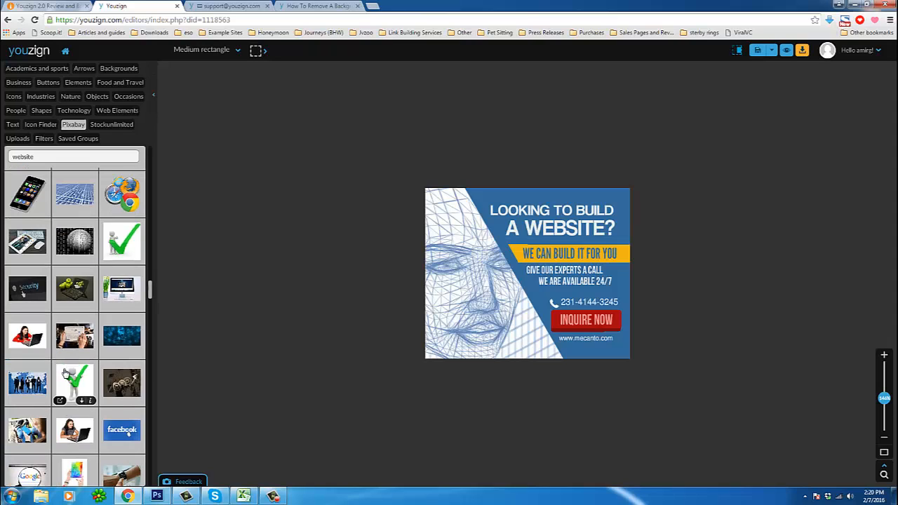
left_click(440, 334)
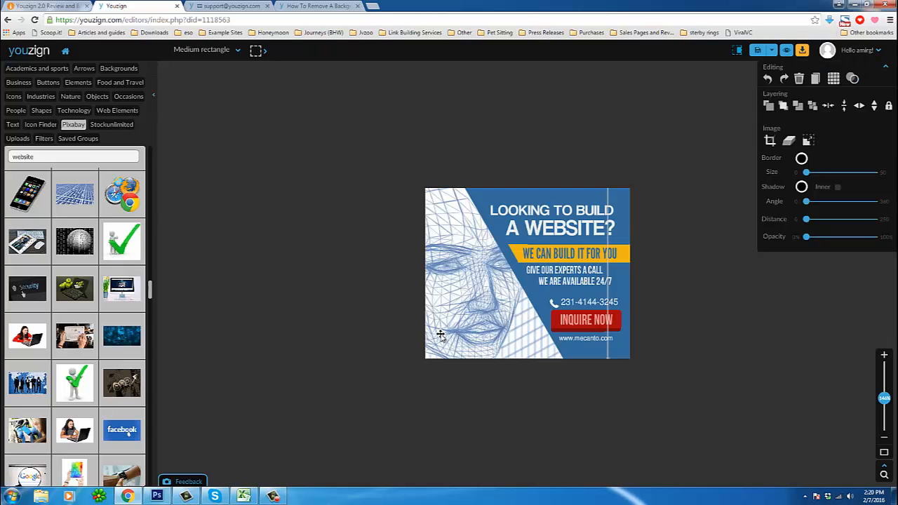
key("Delete")
Insert the browser logos image, move it to the banner's left side, and enlarge it past the banner's lower edge.
left_click(138, 207)
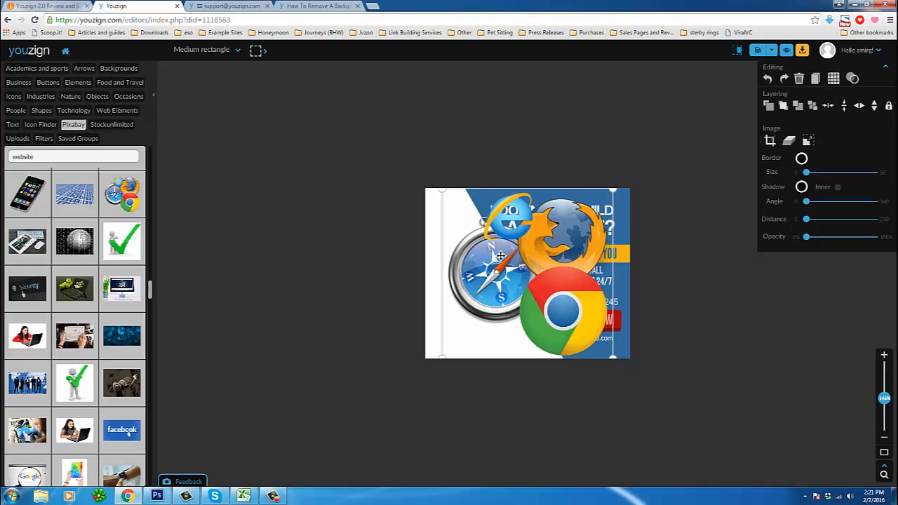
left_click_drag(474, 283, 410, 282)
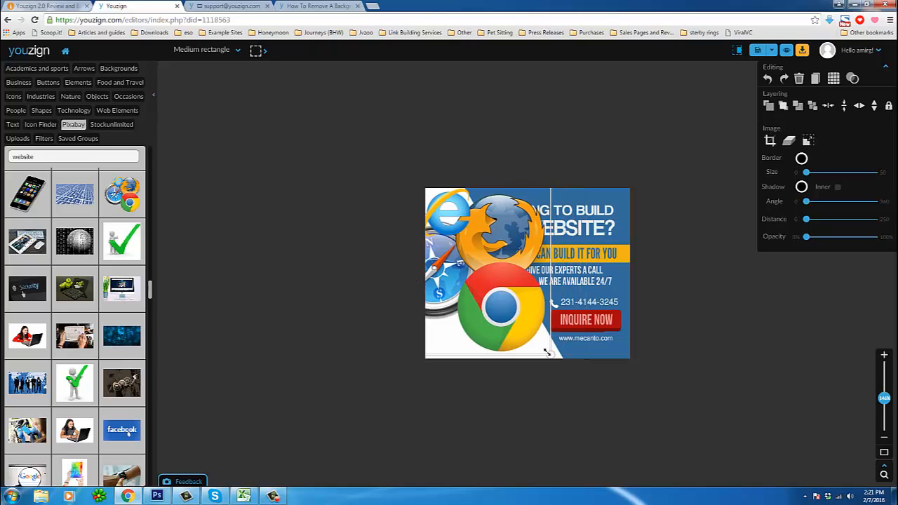
left_click_drag(547, 353, 579, 385)
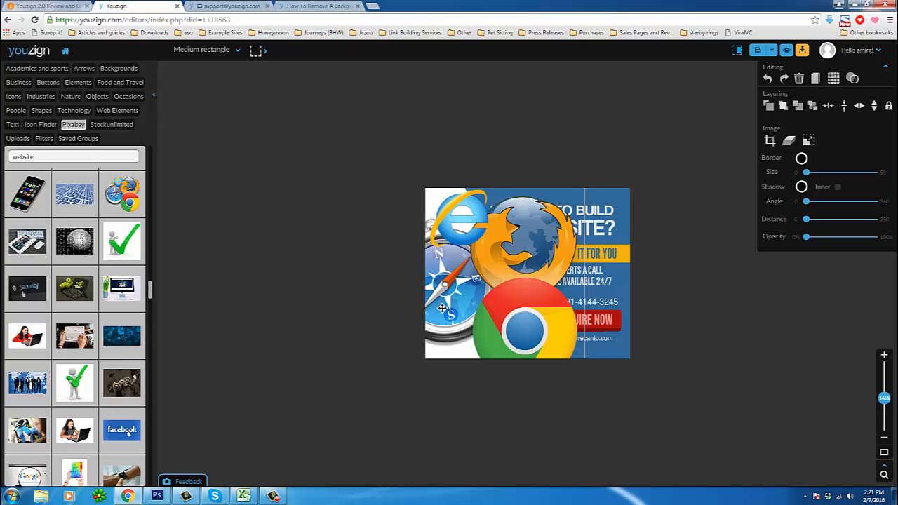
Shift the browser logos image further left, send it to the back, and bring it forward one level behind the blue shape.
left_click_drag(442, 308, 406, 310)
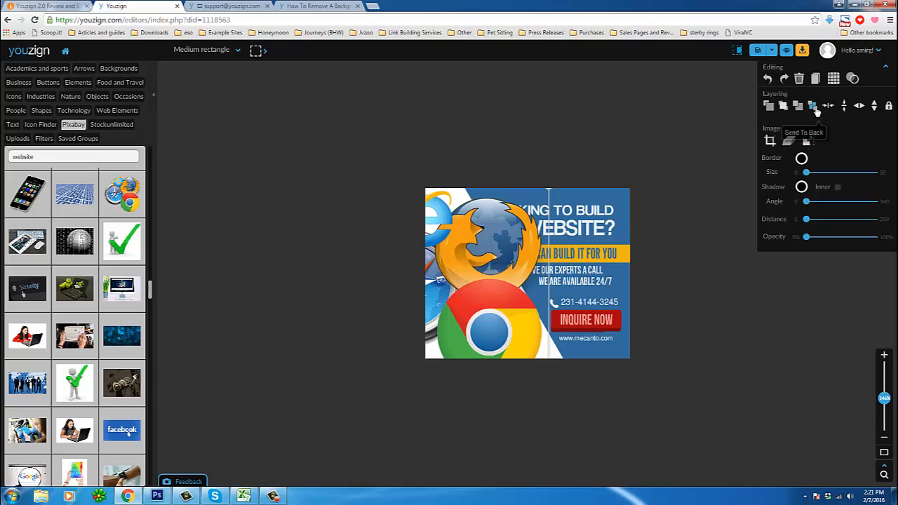
left_click(814, 106)
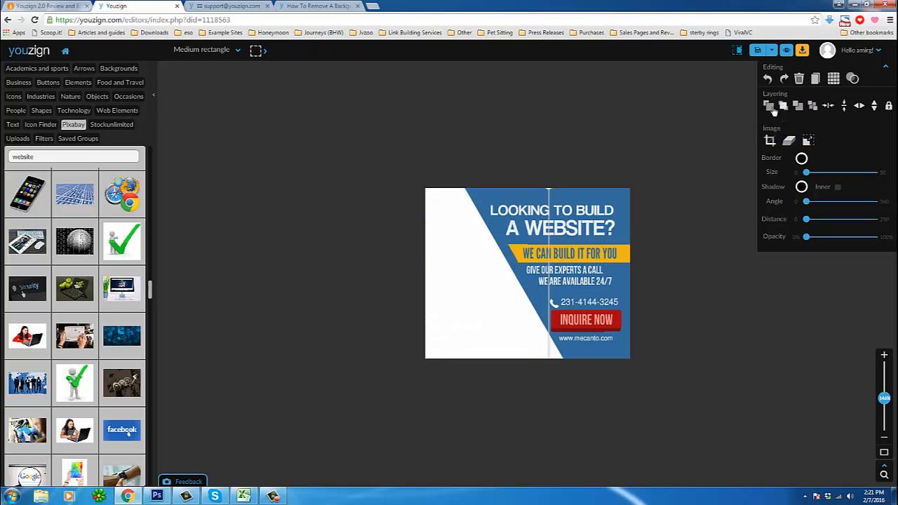
left_click(770, 107)
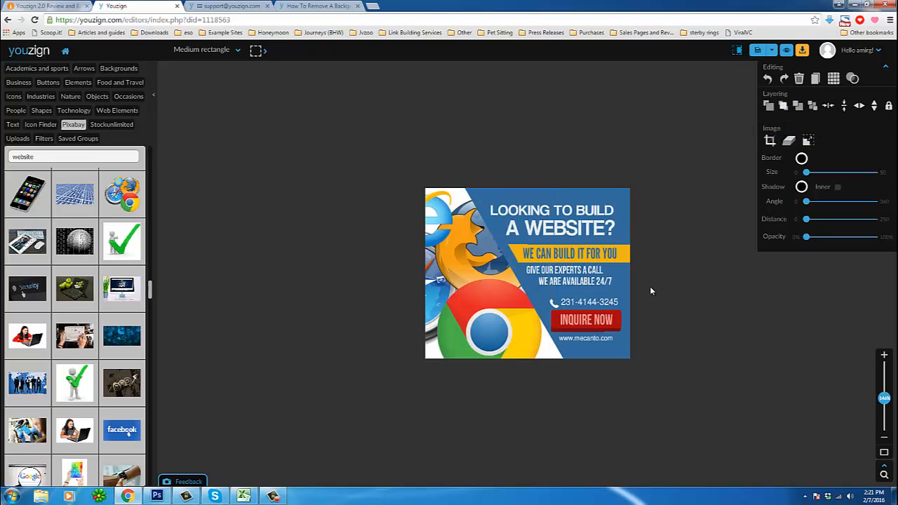
Save the banner design, overwriting the existing version.
left_click(758, 53)
left_click(758, 63)
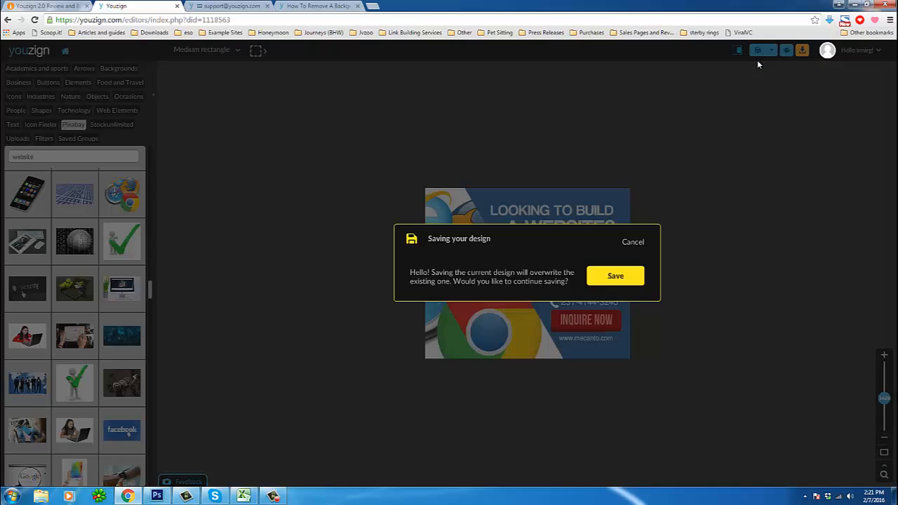
left_click(616, 276)
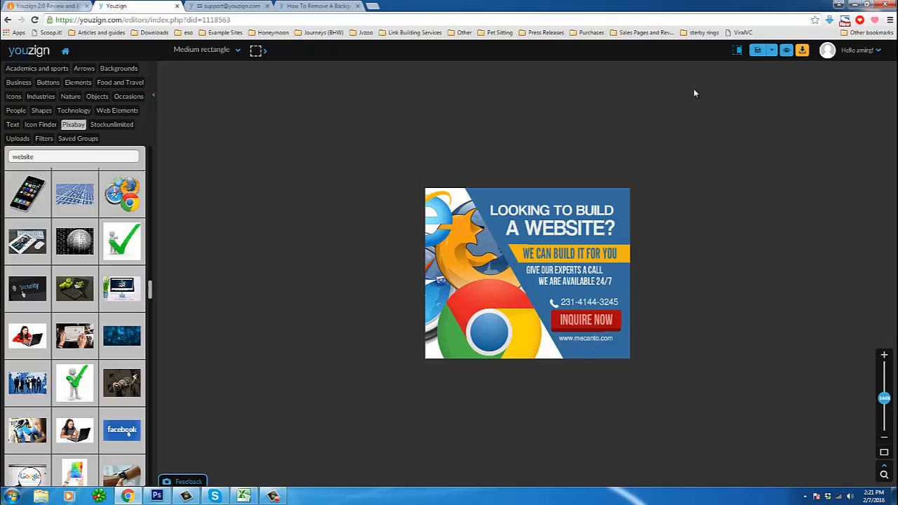
Preview the finished banner on a sample web page, and return to the dashboard.
left_click(786, 50)
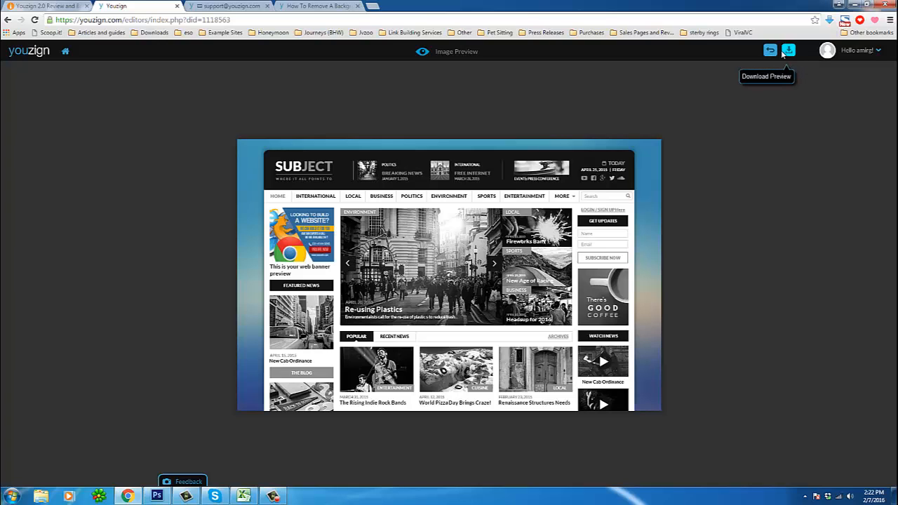
left_click(877, 53)
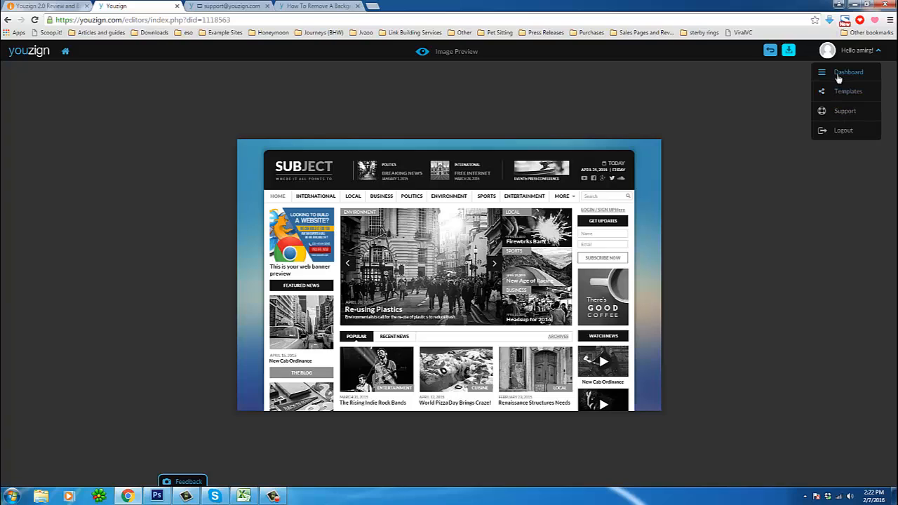
left_click(838, 76)
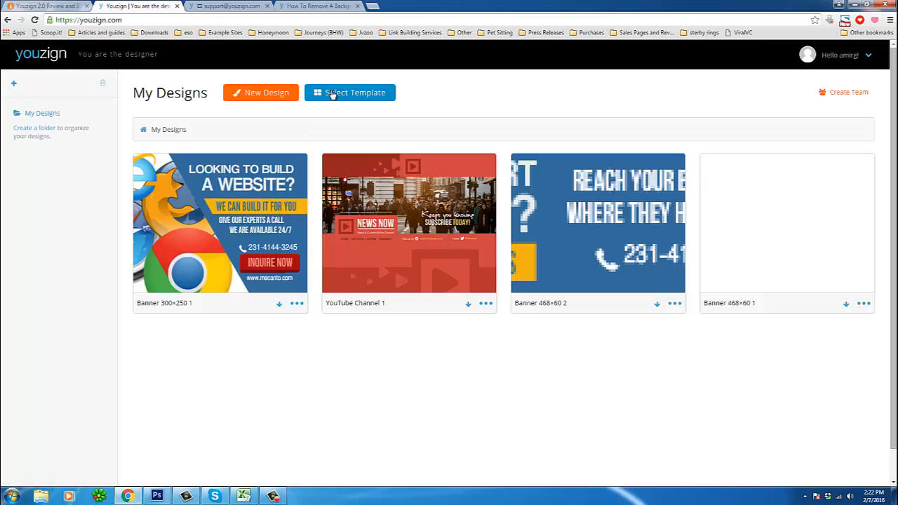
Browse the canvas sizes for a new design and create a blank YouTube Channel canvas.
left_click(219, 261)
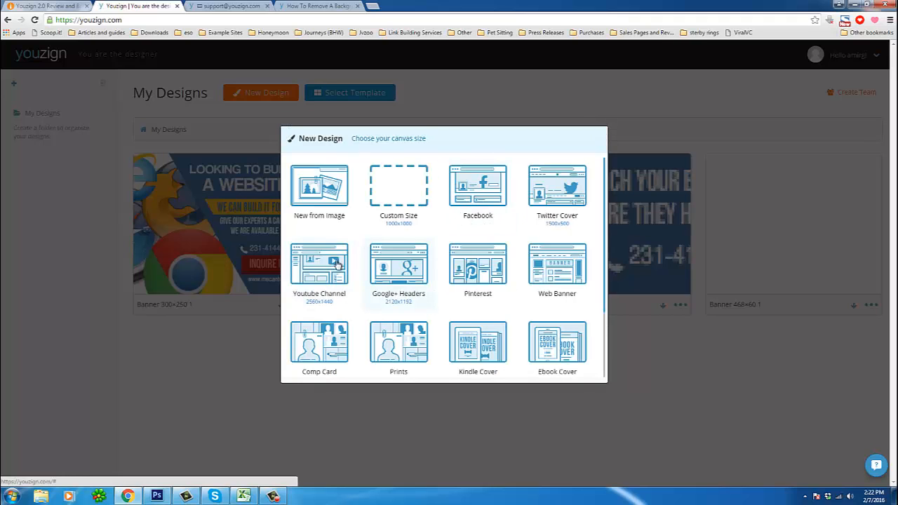
scroll(494, 311, "down", 1)
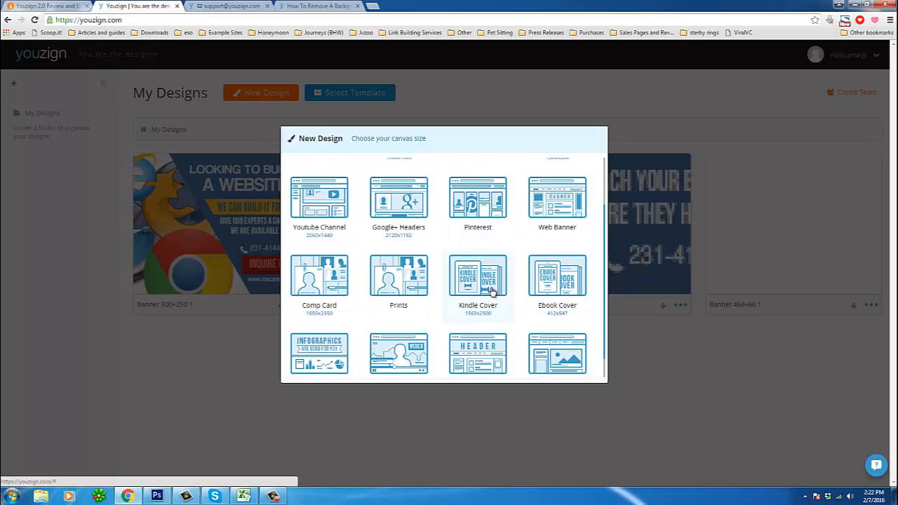
scroll(519, 302, "down", 1)
scroll(520, 302, "down", 1)
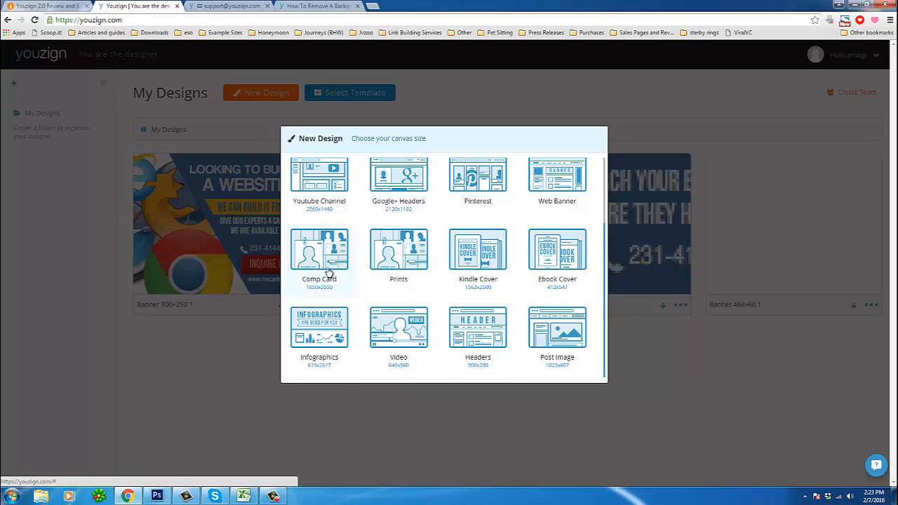
scroll(353, 283, "up", 1)
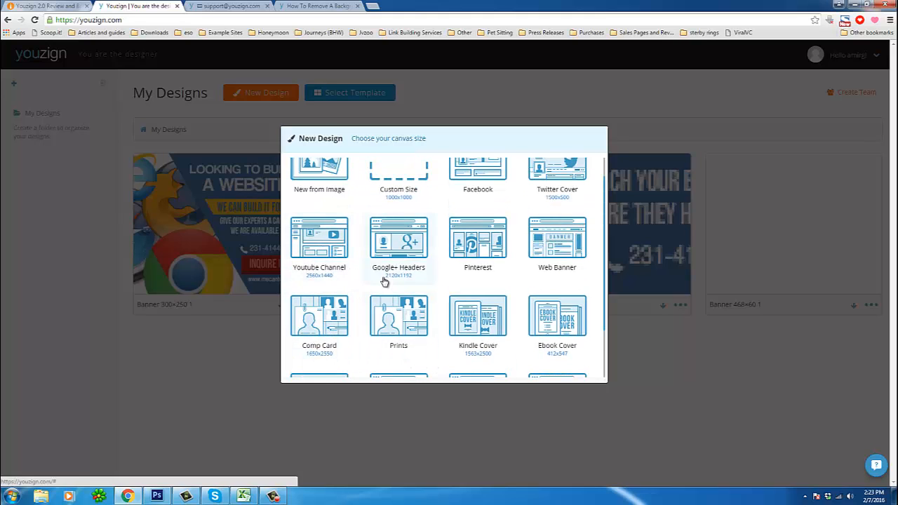
scroll(383, 282, "up", 1)
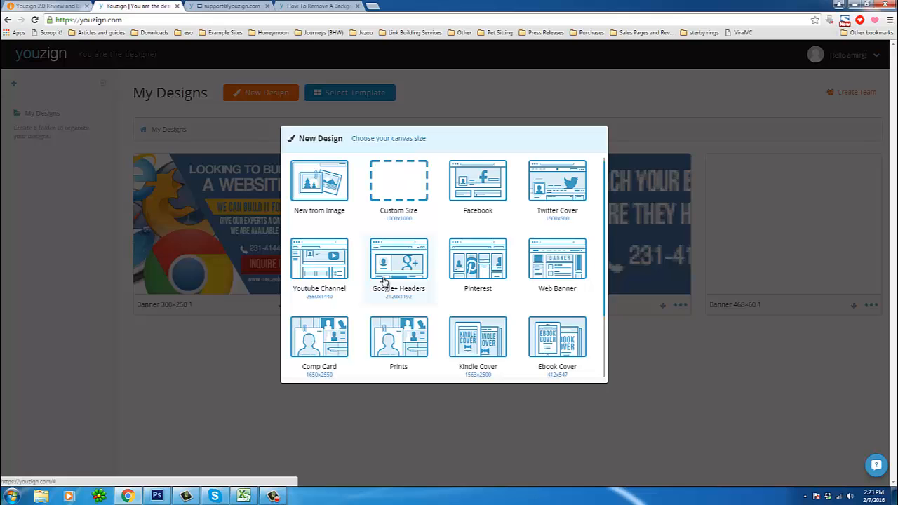
left_click(309, 279)
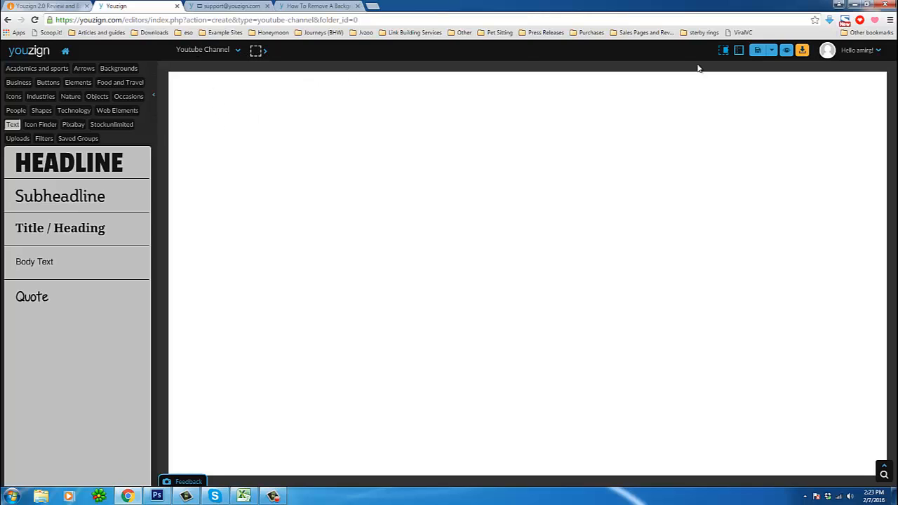
left_click(884, 474)
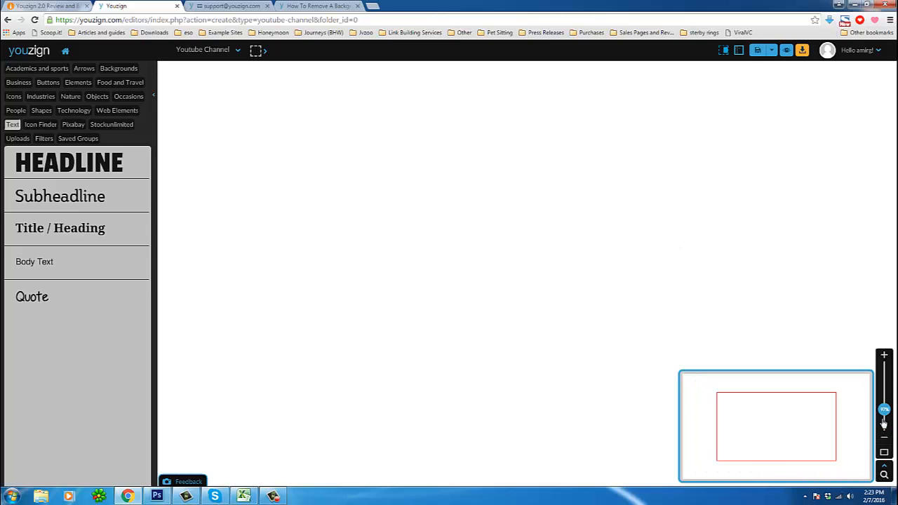
left_click(734, 282)
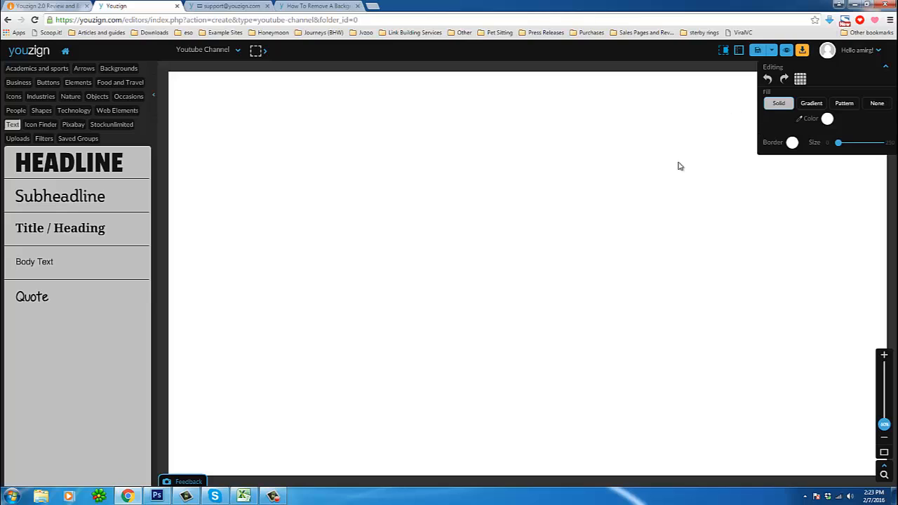
Open the template library and show only the YouTube Channel templates.
left_click(862, 50)
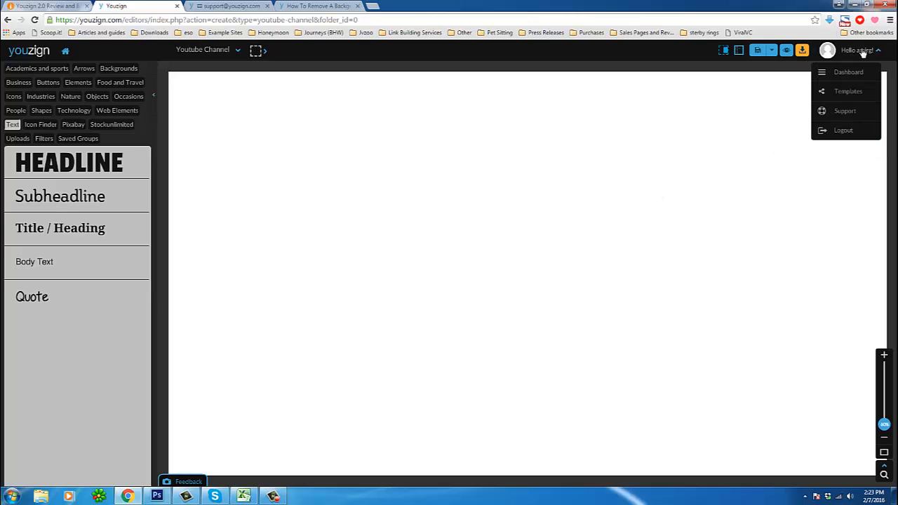
left_click(849, 92)
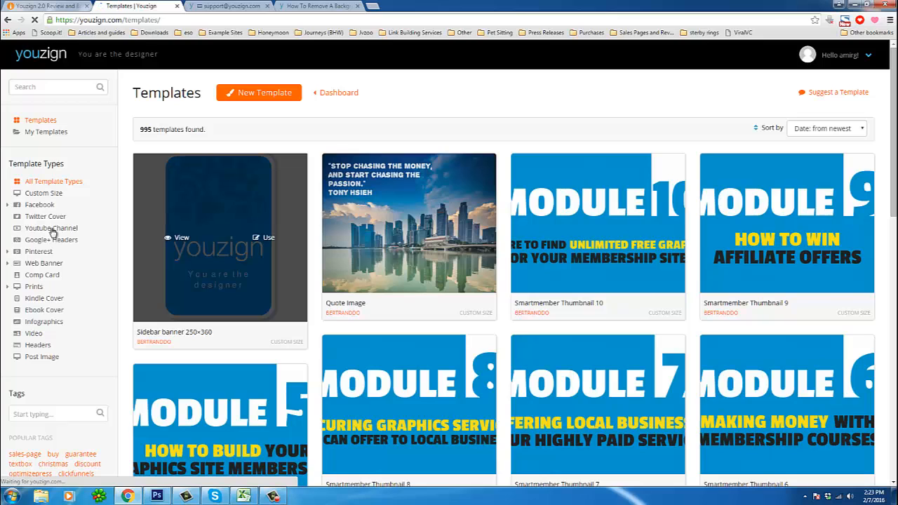
left_click(53, 232)
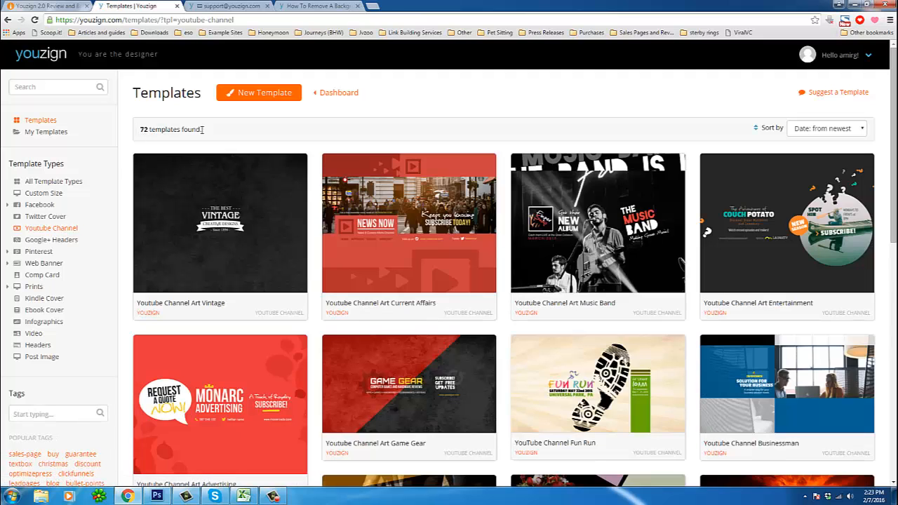
mouse_move(465, 161)
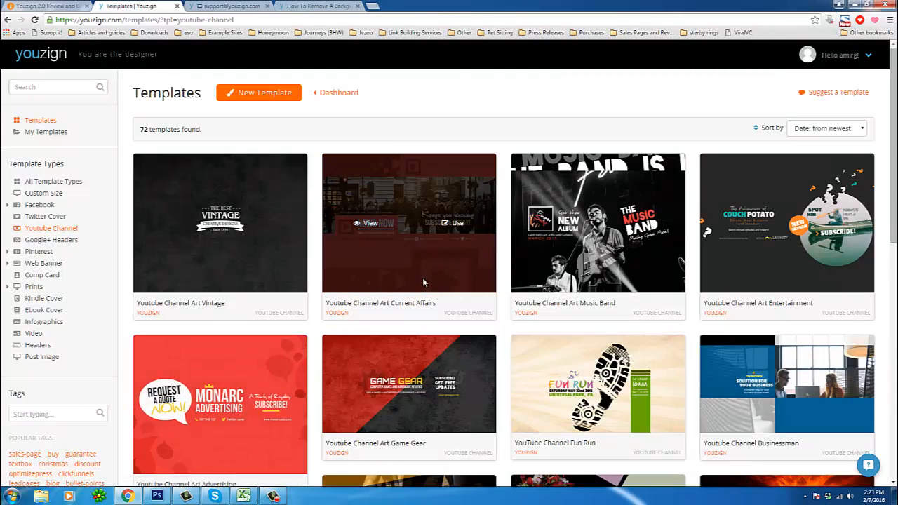
Look through the YouTube Channel templates and start a design from the YouTube Channel Model Search template.
scroll(389, 348, "down", 3)
scroll(386, 345, "down", 2)
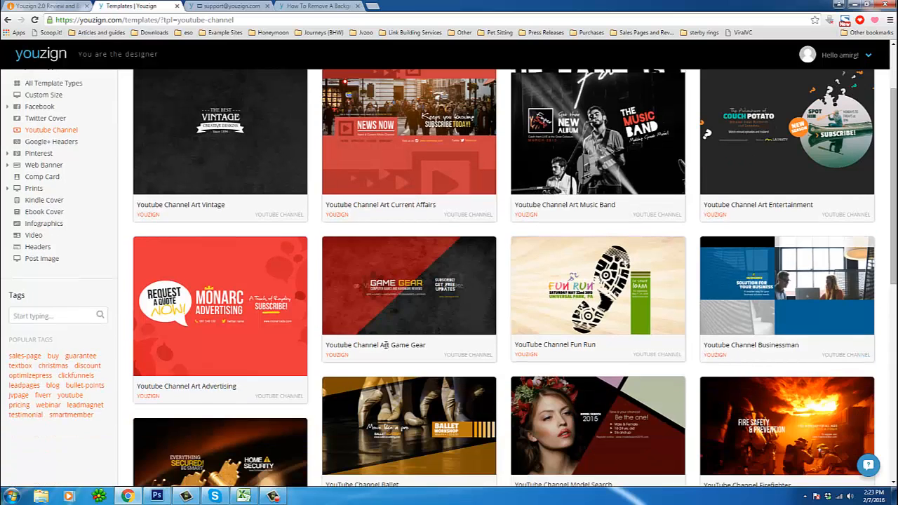
scroll(385, 348, "down", 1)
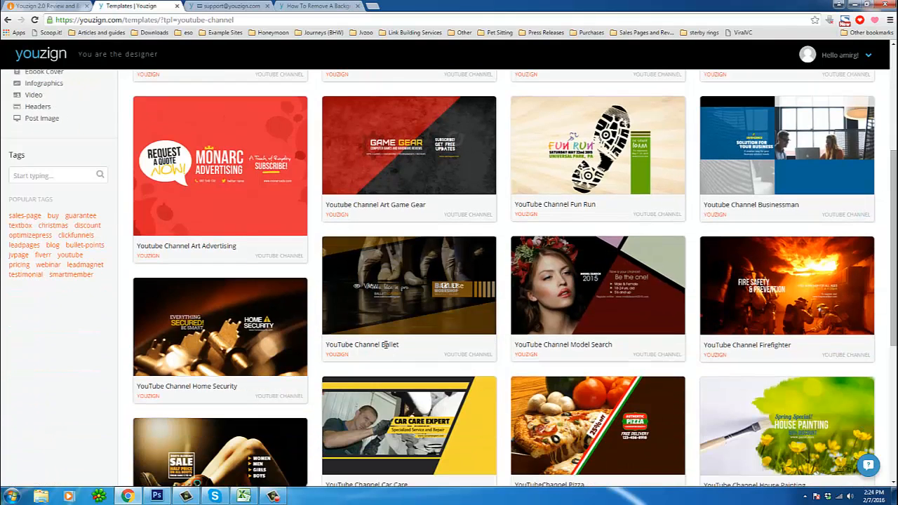
scroll(385, 344, "down", 1)
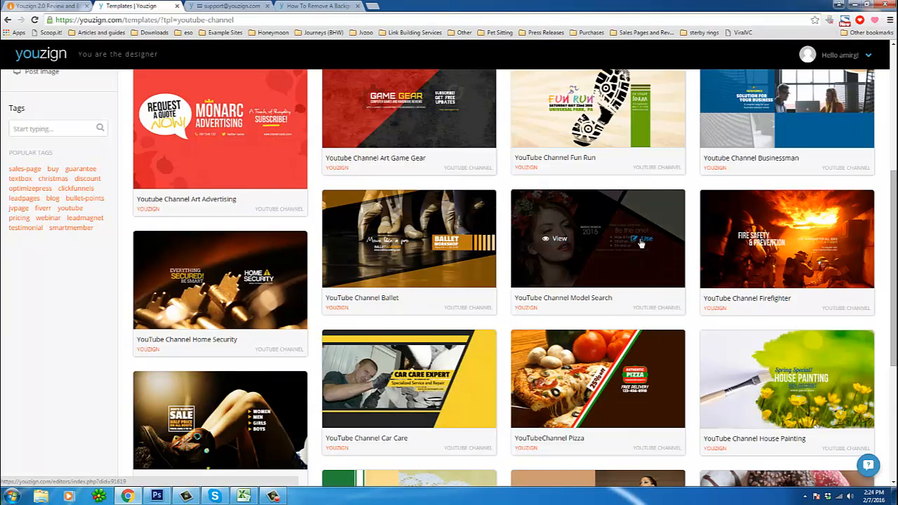
left_click(641, 242)
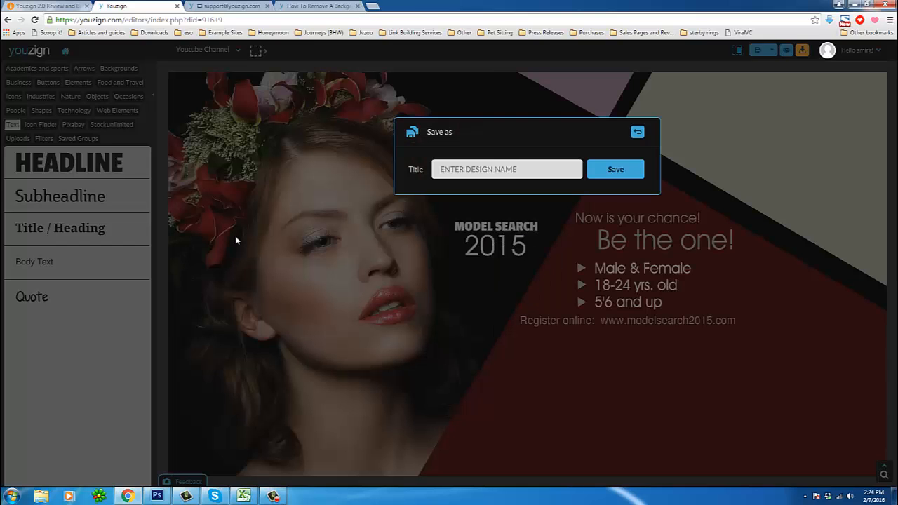
Save the model search design as "YouTube Channel 2" and preview it.
left_click(494, 169)
left_click(612, 181)
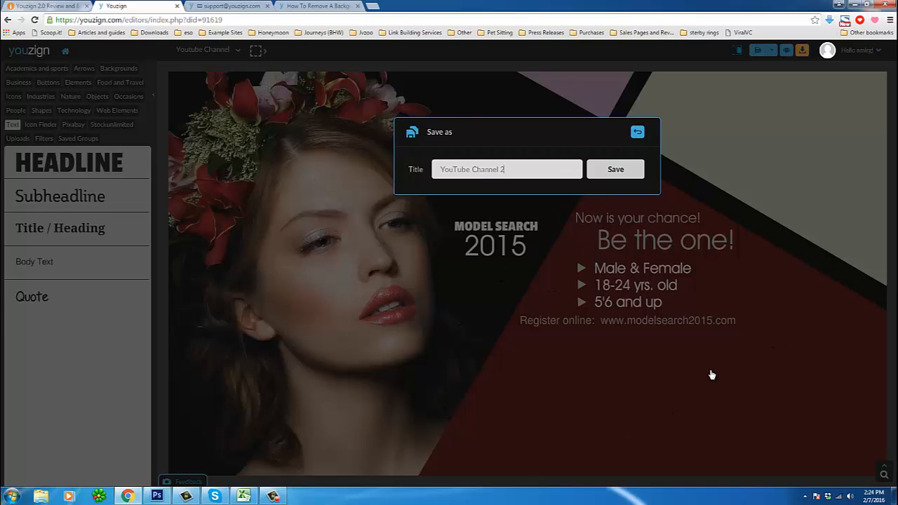
key("Return")
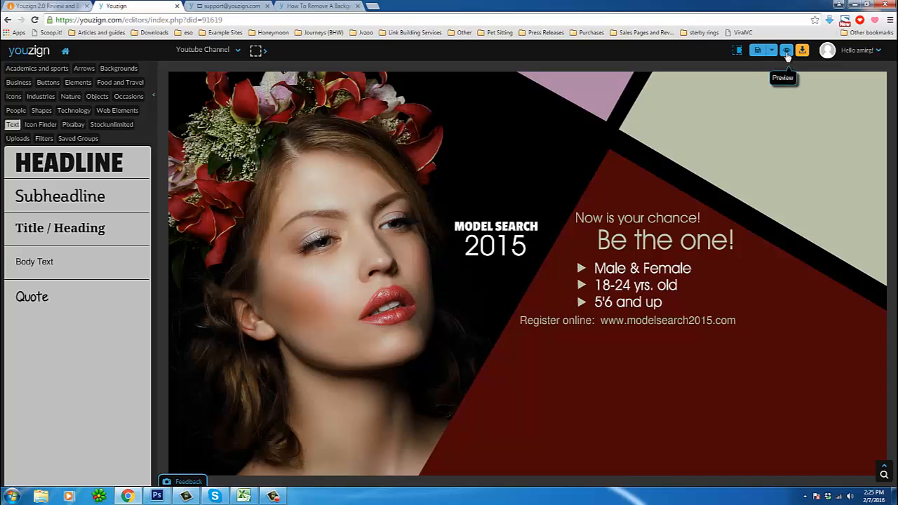
left_click(787, 50)
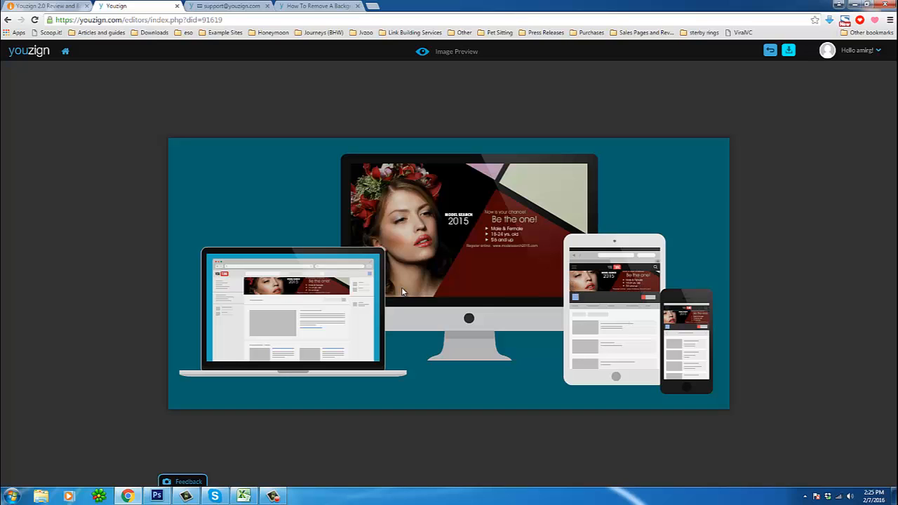
left_click(128, 4)
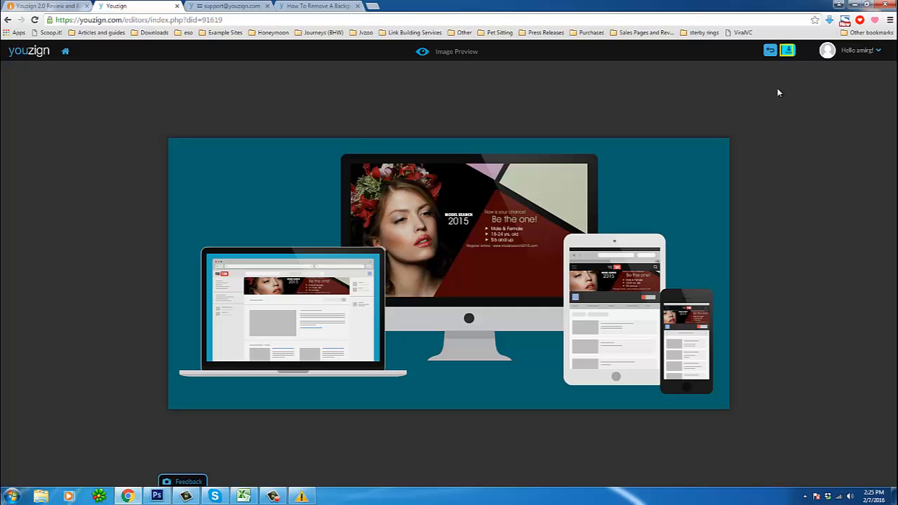
left_click(878, 52)
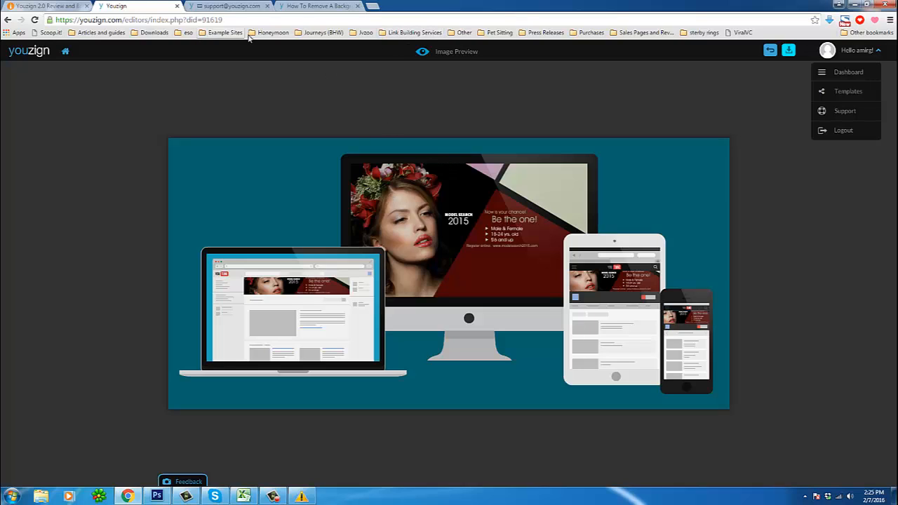
Return to the Youzign 2.0 Review and Bonus page and look through its rating overview, demo, review text and product features.
left_click(71, 7)
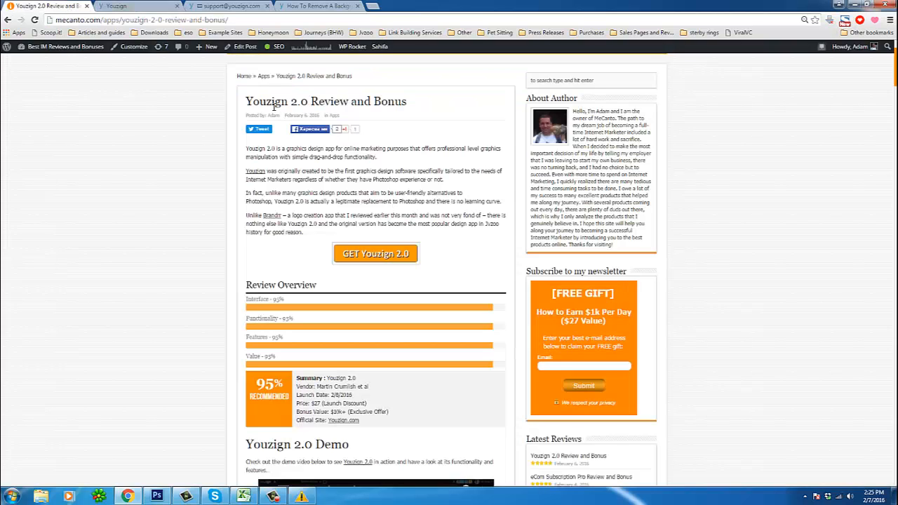
left_click_drag(246, 101, 351, 101)
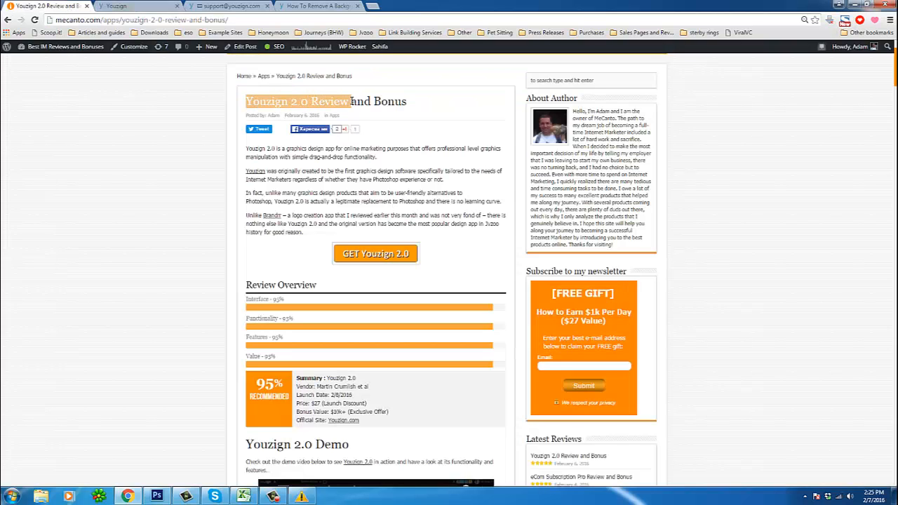
scroll(393, 169, "down", 4)
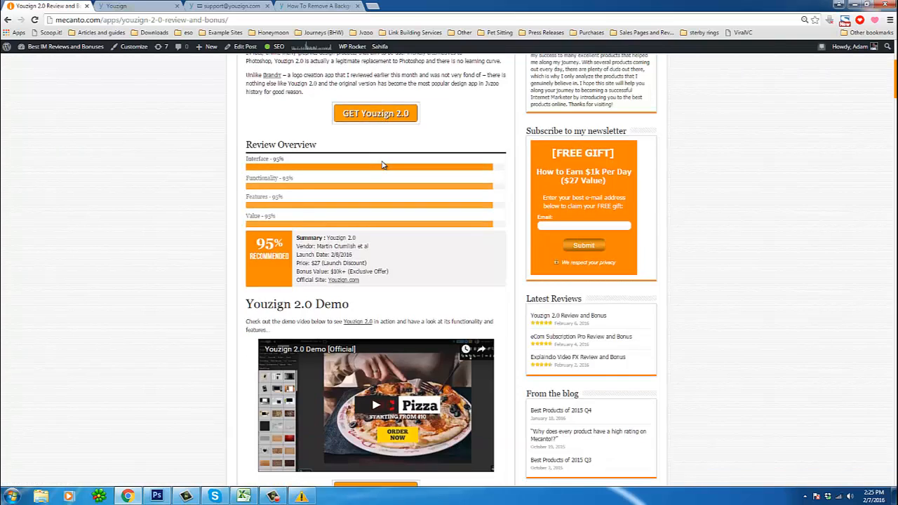
scroll(363, 184, "down", 3)
scroll(349, 256, "down", 1)
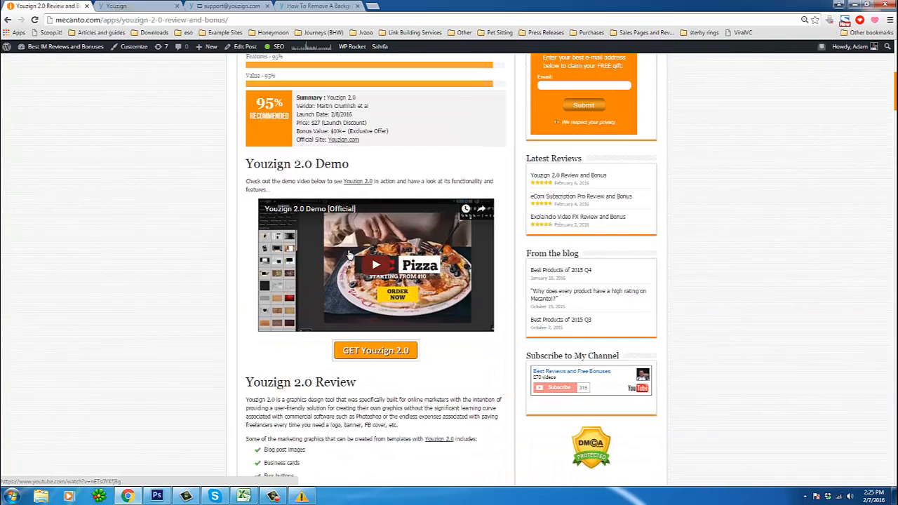
scroll(349, 256, "down", 12)
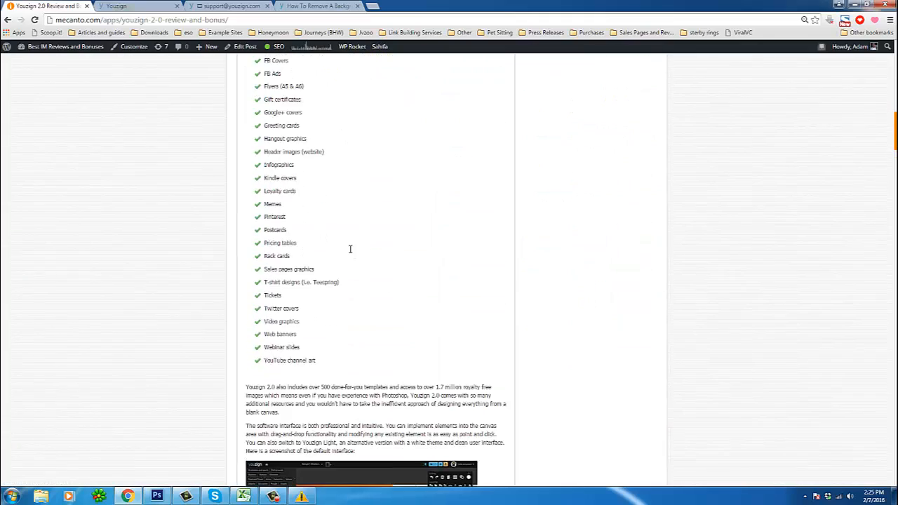
scroll(350, 249, "down", 20)
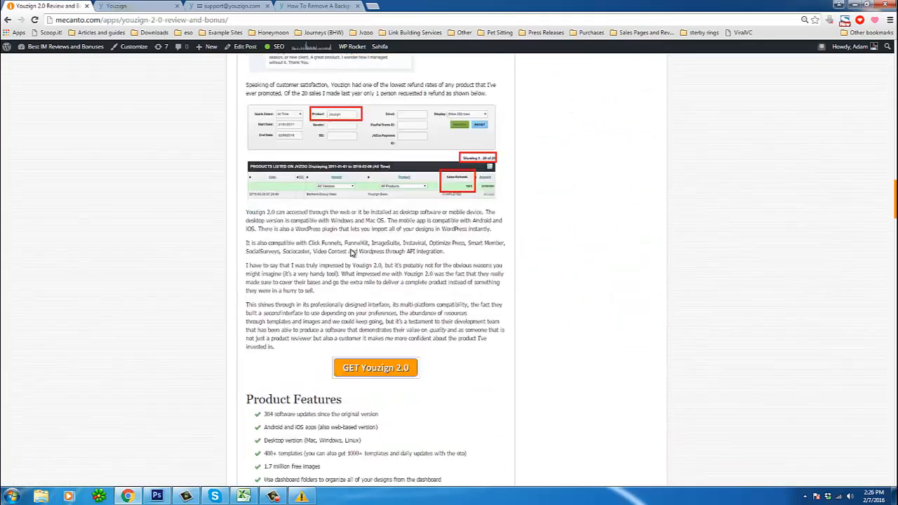
scroll(351, 251, "down", 5)
scroll(350, 251, "down", 2)
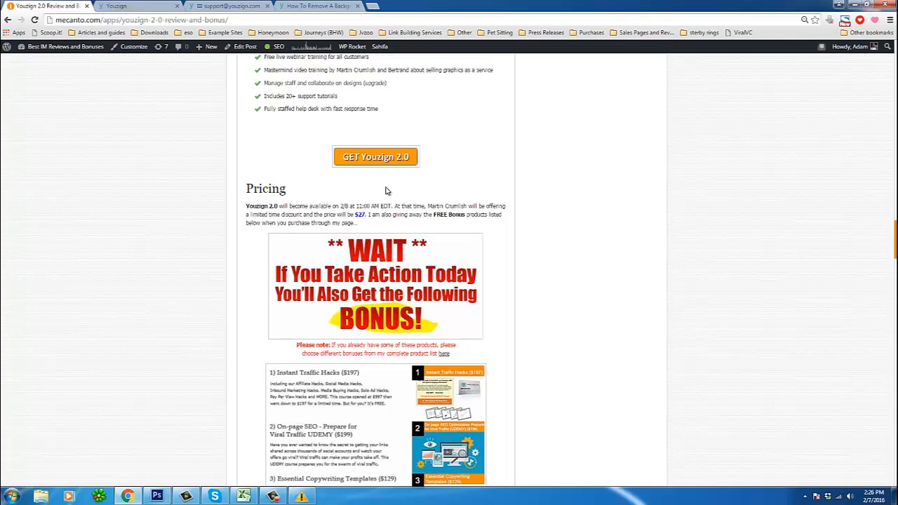
Read the Pricing section and look through the full list of free bonus products down to the bonus claim instructions.
scroll(375, 199, "down", 1)
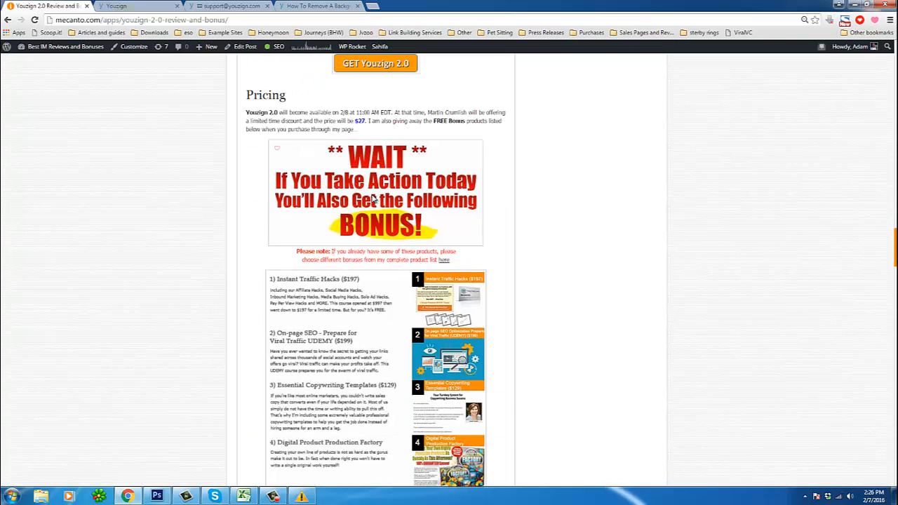
scroll(376, 199, "down", 4)
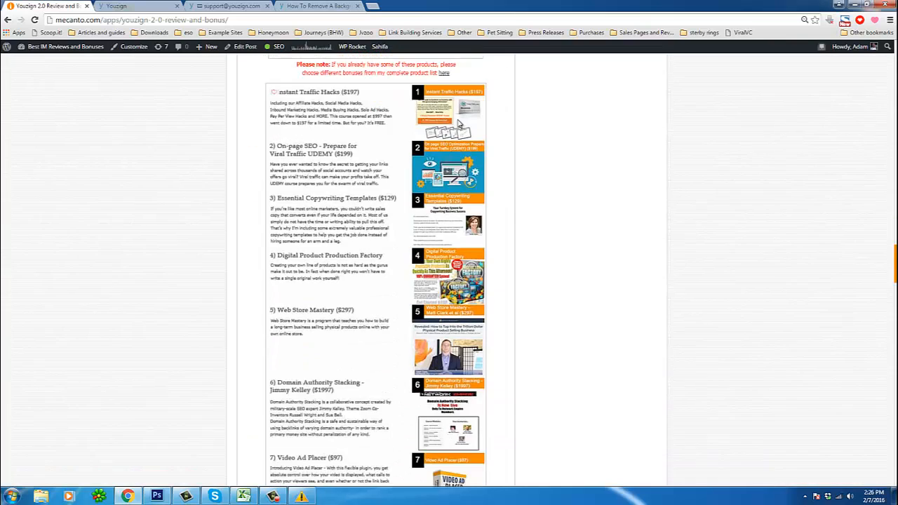
scroll(491, 359, "down", 5)
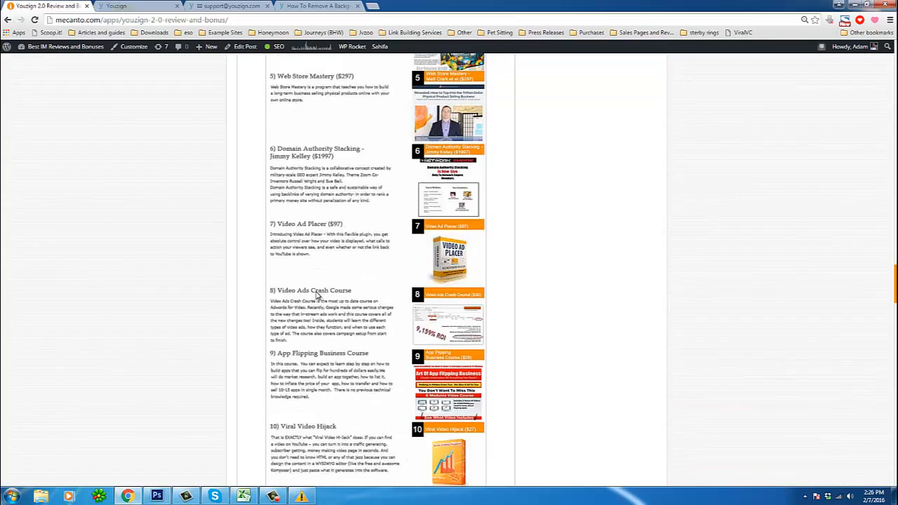
scroll(316, 295, "down", 10)
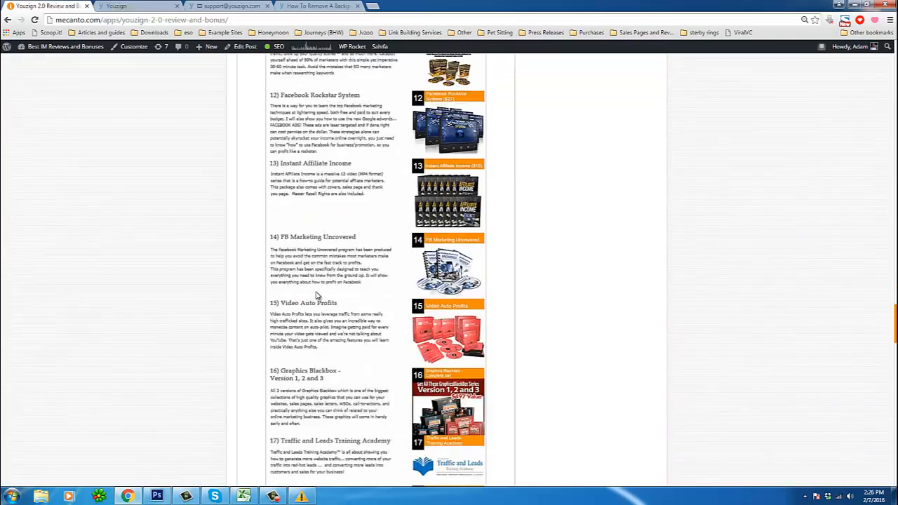
scroll(316, 295, "down", 8)
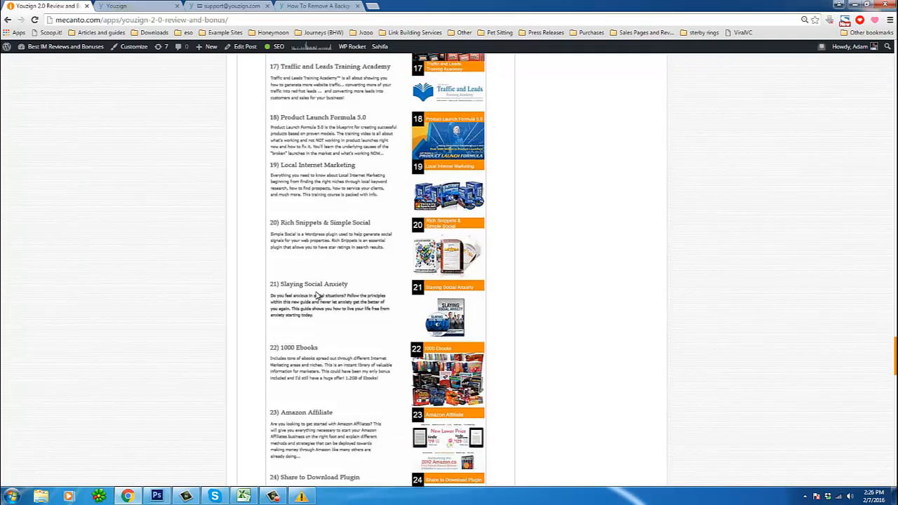
scroll(315, 295, "down", 7)
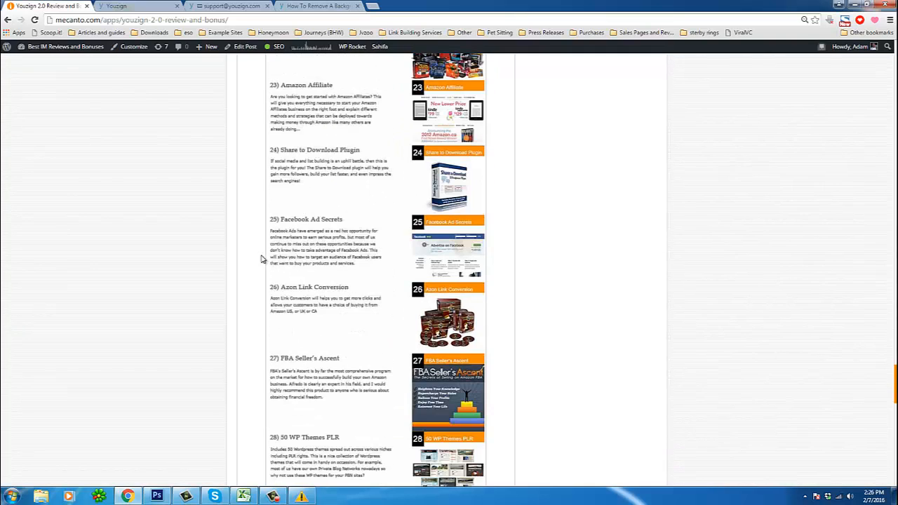
scroll(385, 365, "down", 7)
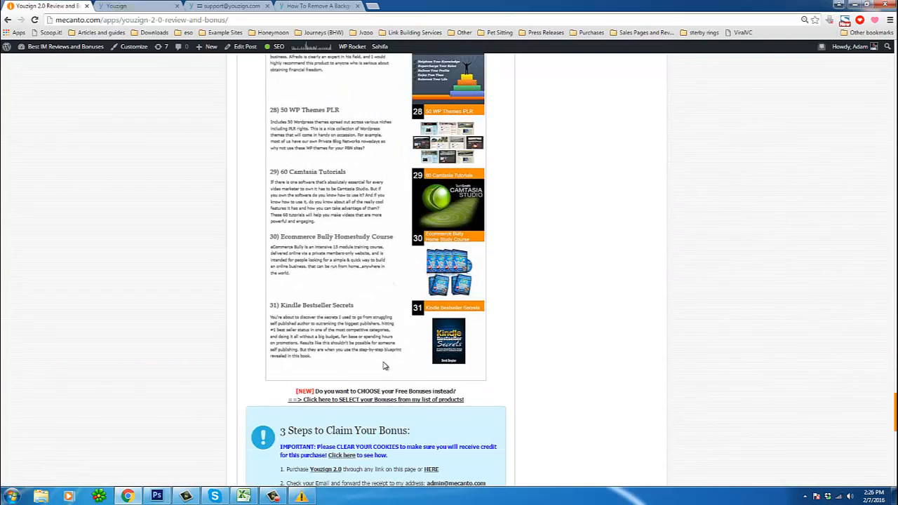
scroll(385, 365, "down", 1)
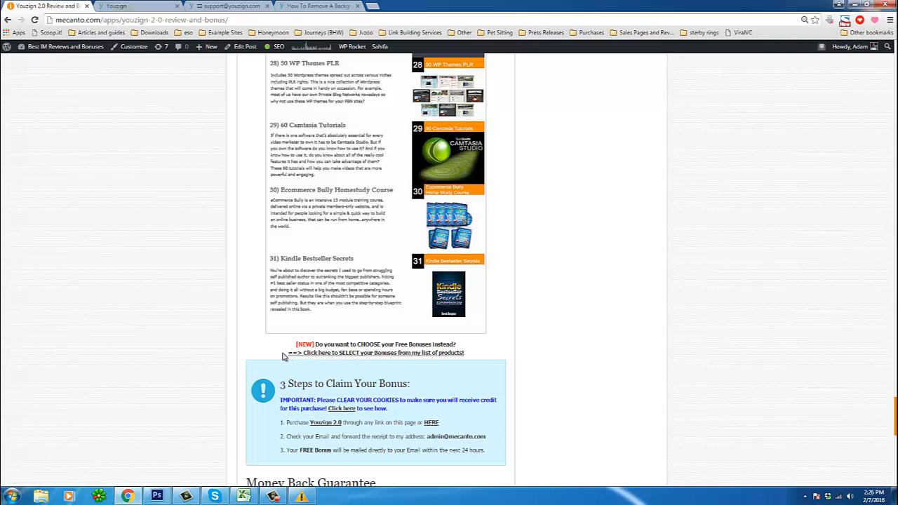
Examine the option to choose your own bonuses and the 3 Steps to Claim Your Bonus, highlighting the key lines.
left_click_drag(283, 356, 453, 367)
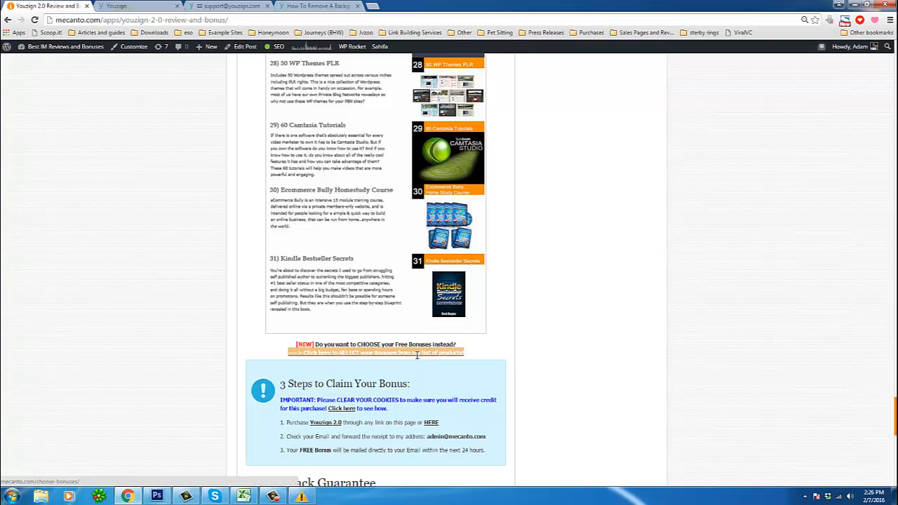
scroll(417, 356, "down", 1)
left_click_drag(280, 338, 433, 341)
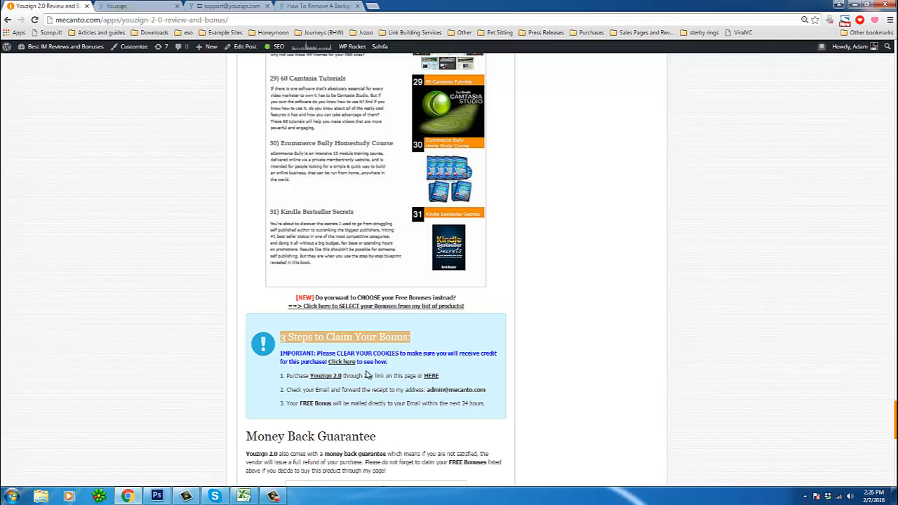
left_click_drag(488, 405, 464, 404)
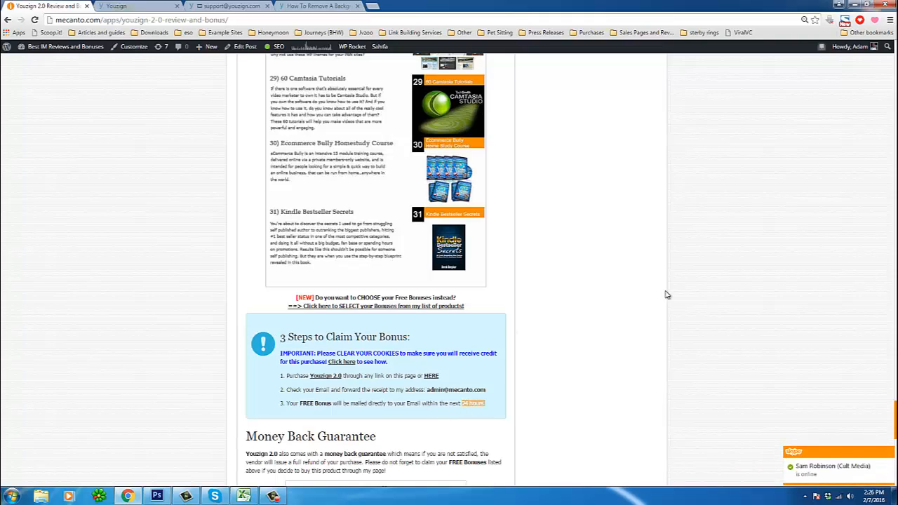
left_click(633, 312)
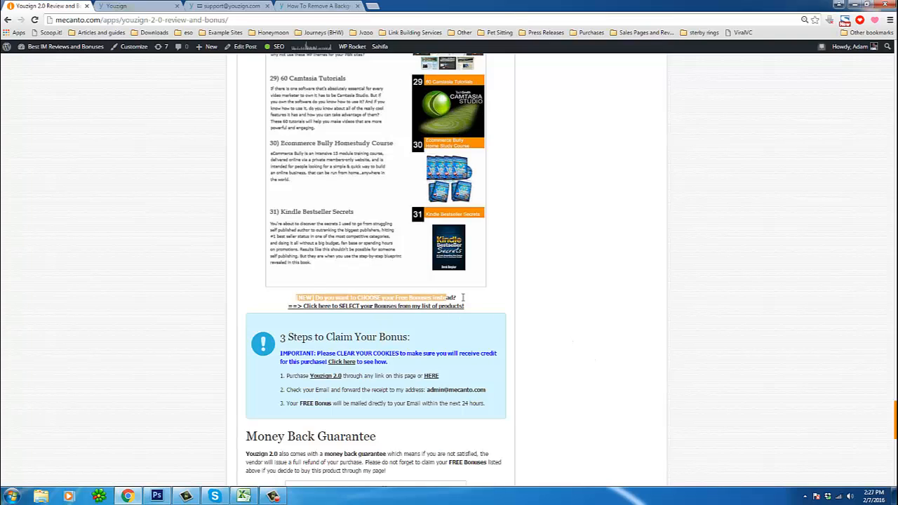
Look back over the bonus products, from Kindle Bestseller Secrets up to Video Ads Crash Course.
scroll(464, 319, "up", 2)
scroll(397, 364, "up", 3)
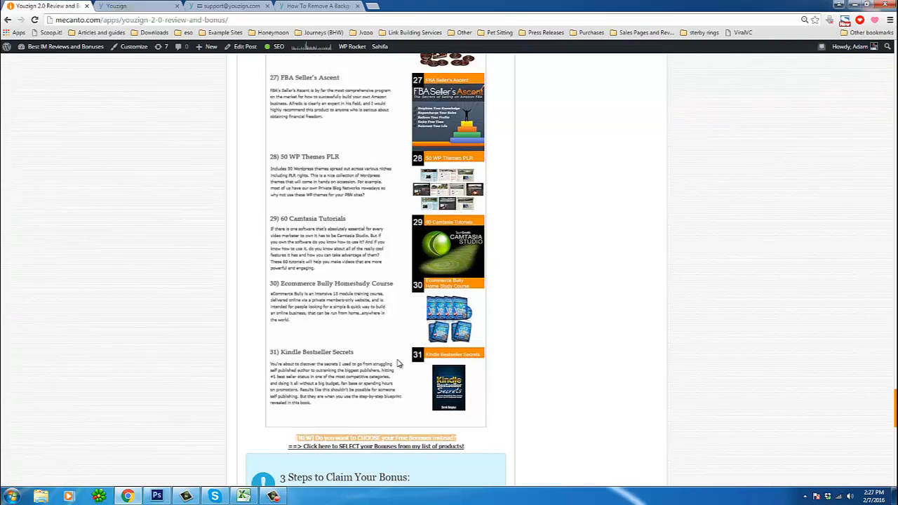
scroll(397, 365, "up", 10)
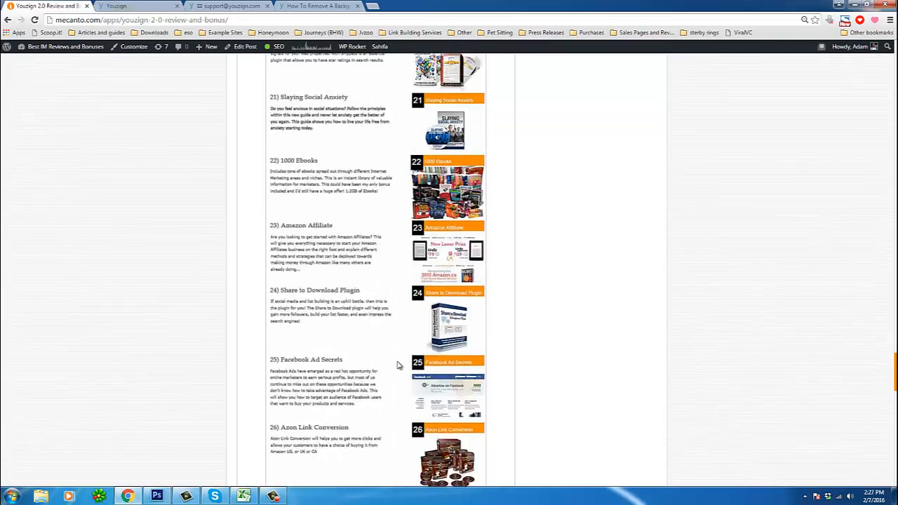
scroll(398, 365, "up", 5)
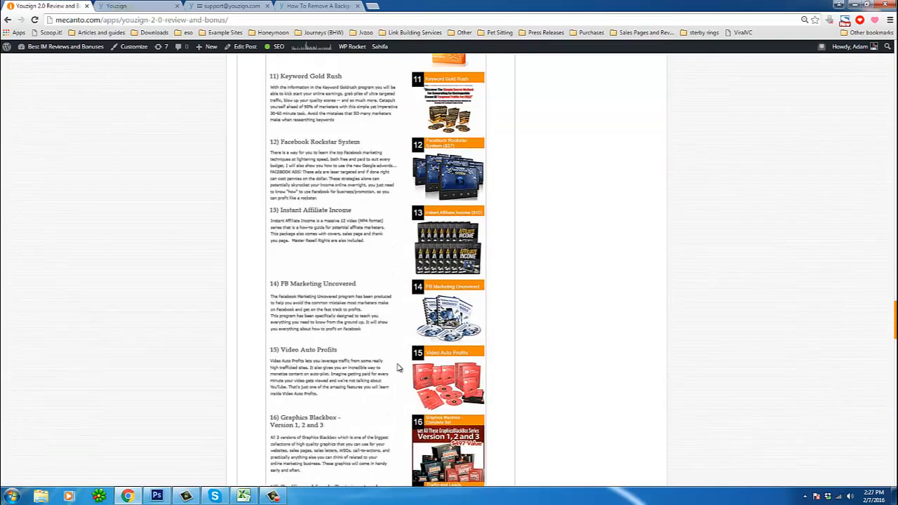
scroll(397, 367, "up", 3)
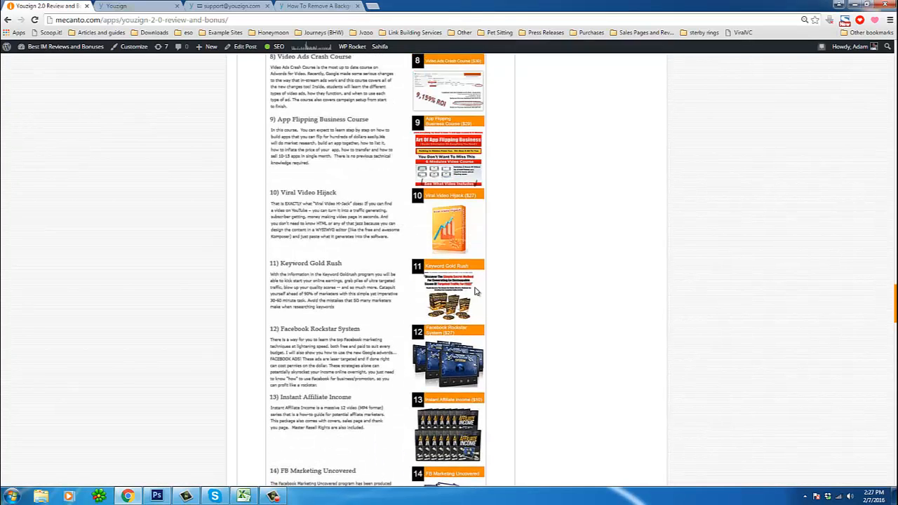
left_click(273, 496)
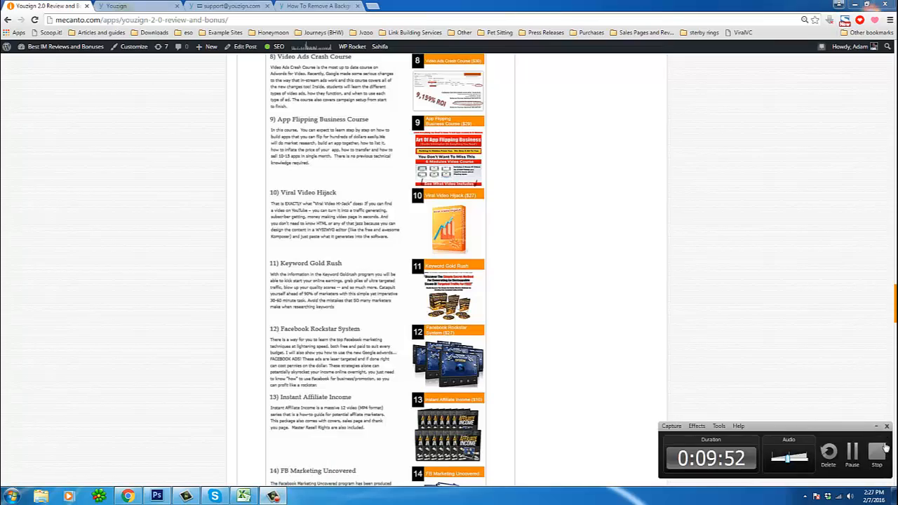